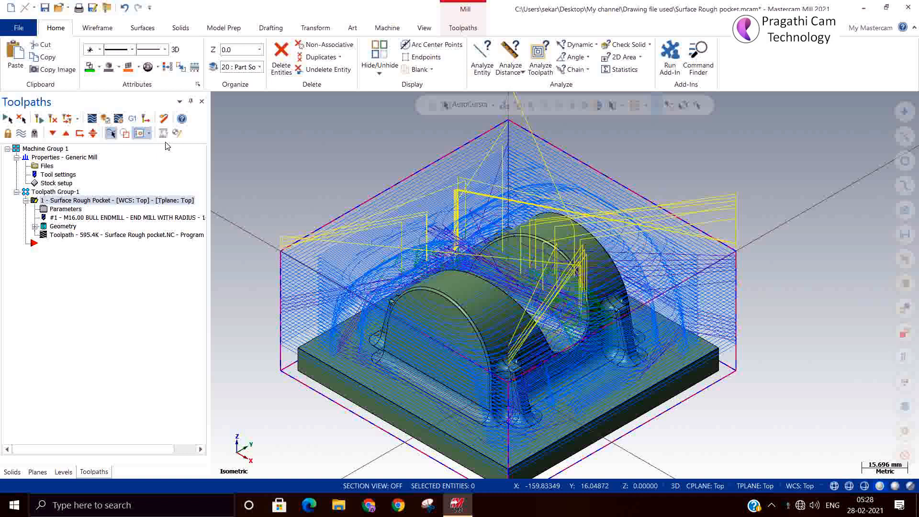
Review the rough, surface and pocket parameters of the Surface Rough Pocket operation, including the stock to leave on drive surfaces
{"action": "left_click", "coordinate": [63, 211]}
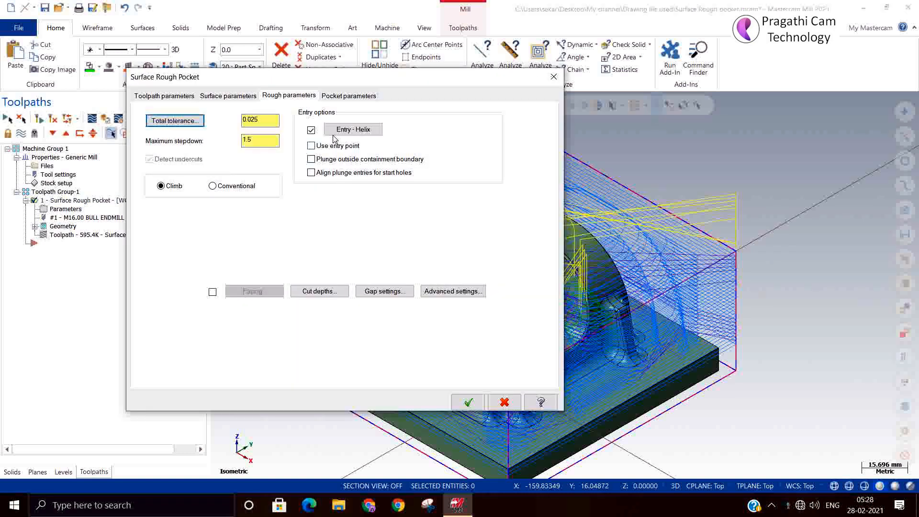
{"action": "left_click", "coordinate": [253, 96]}
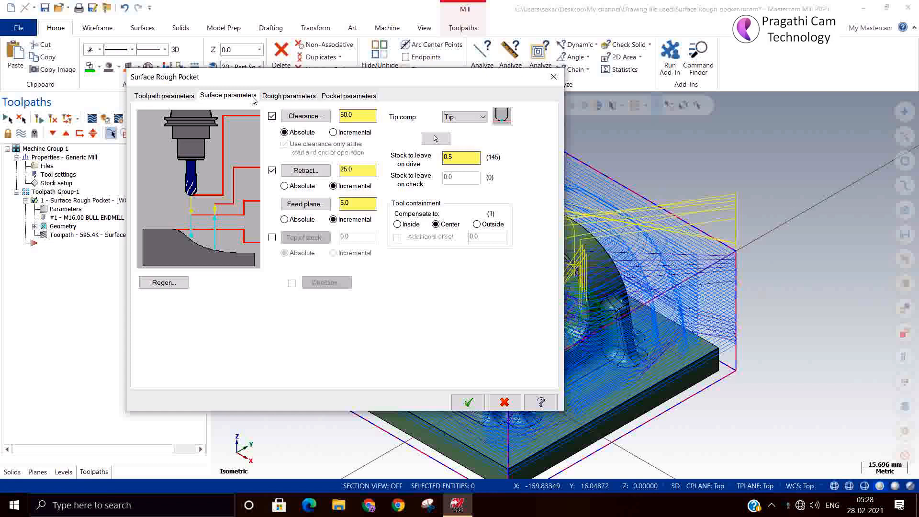
{"action": "left_click", "coordinate": [344, 97]}
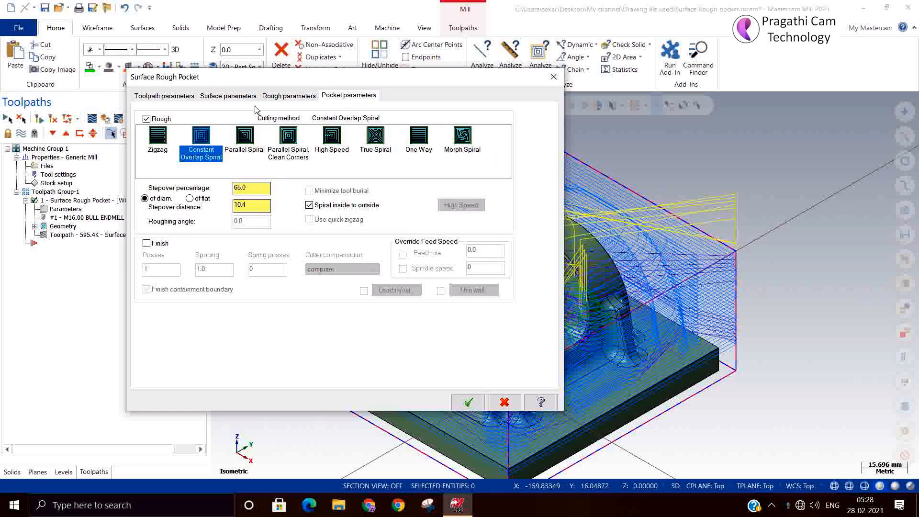
{"action": "left_click", "coordinate": [230, 96]}
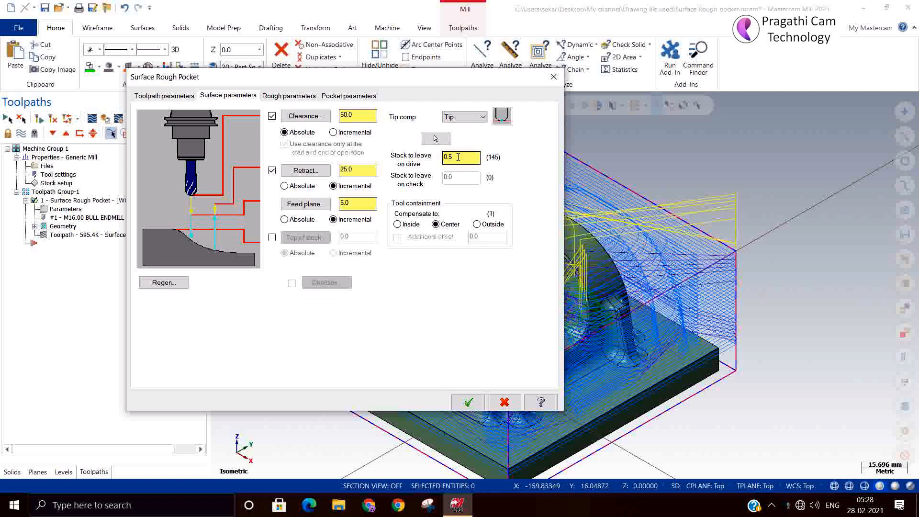
{"action": "left_click", "coordinate": [468, 402]}
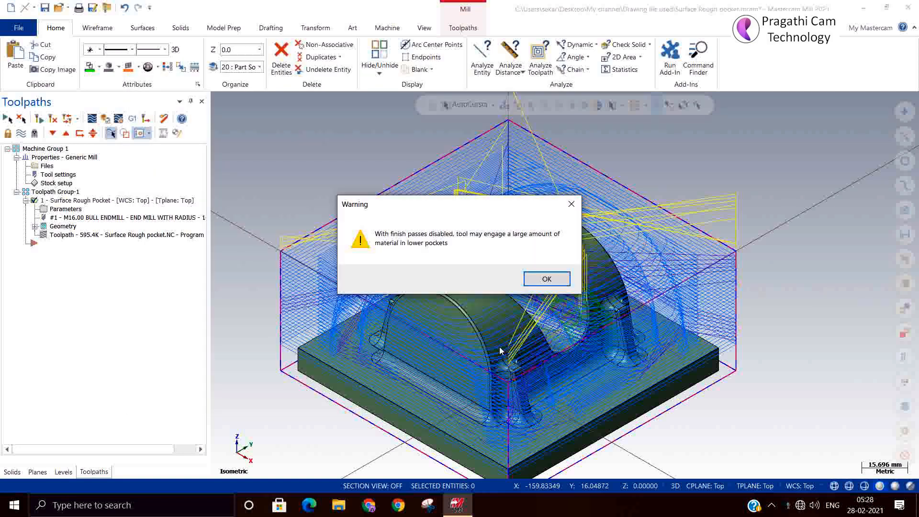
{"action": "left_click", "coordinate": [545, 279]}
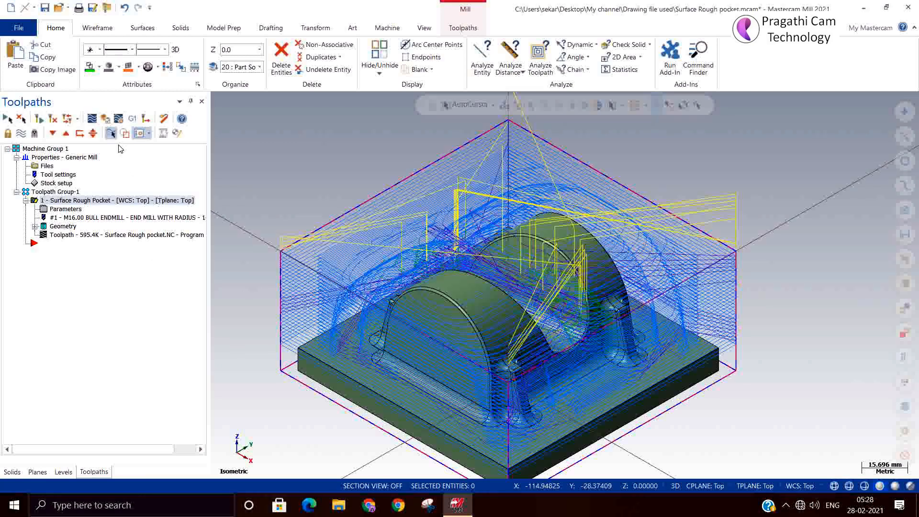
Verify the Surface Rough Pocket operation by running its simulation to the end, and close the simulator
{"action": "left_click", "coordinate": [105, 122]}
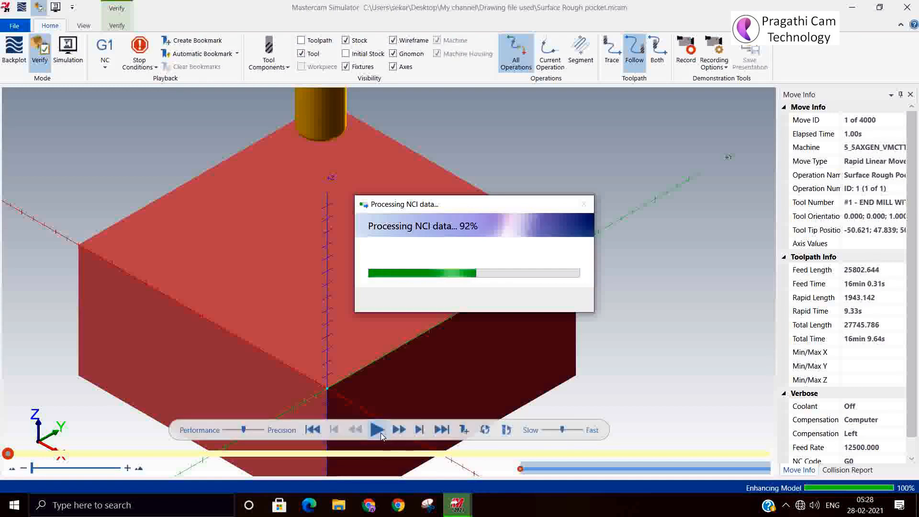
{"action": "left_click", "coordinate": [441, 431]}
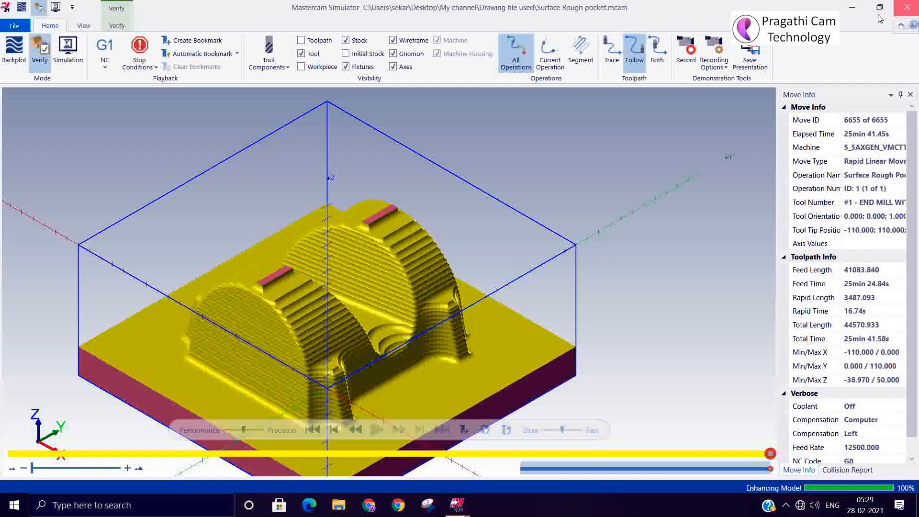
{"action": "left_click", "coordinate": [907, 8]}
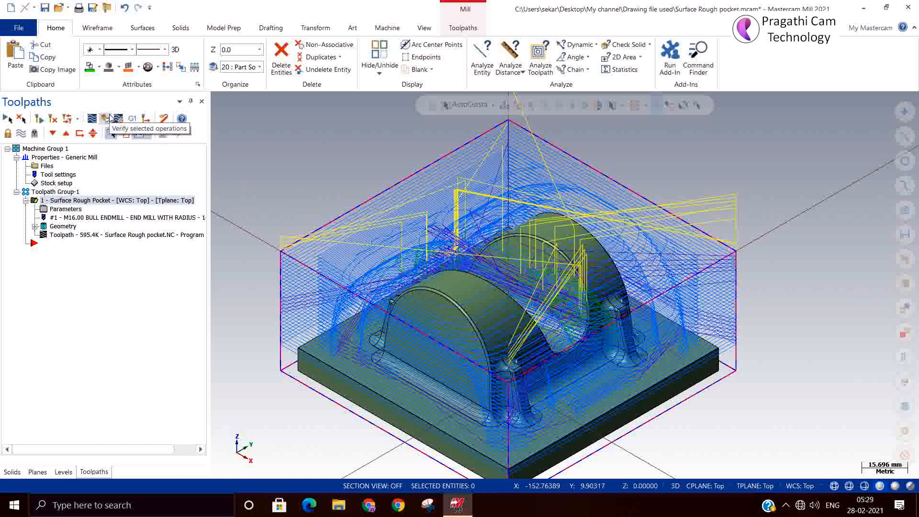
Simulate the roughing operation again to the end and set up a stock comparison with an offset of 0.5
{"action": "left_click", "coordinate": [107, 119]}
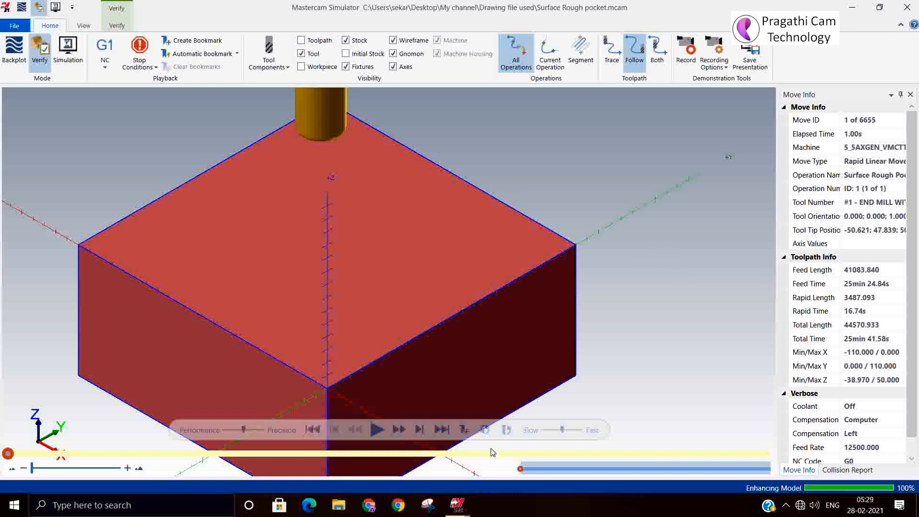
{"action": "left_click", "coordinate": [441, 431]}
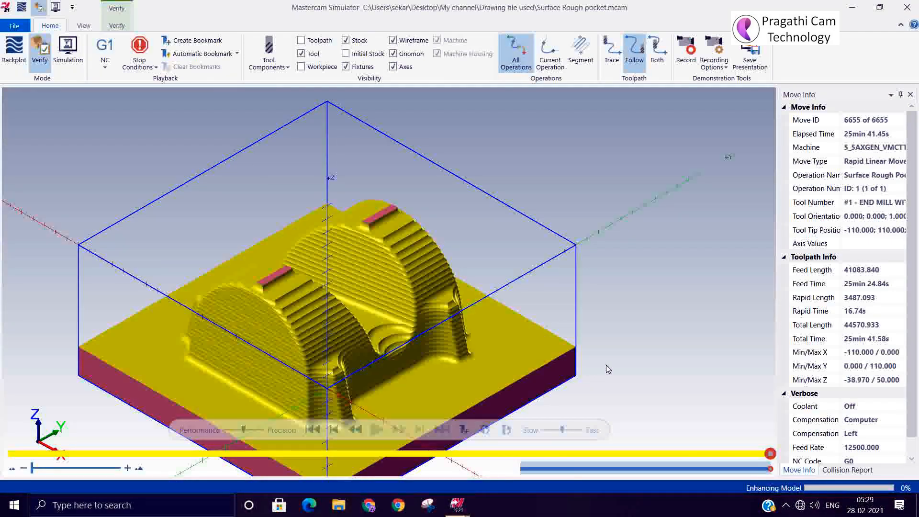
{"action": "left_click", "coordinate": [113, 27]}
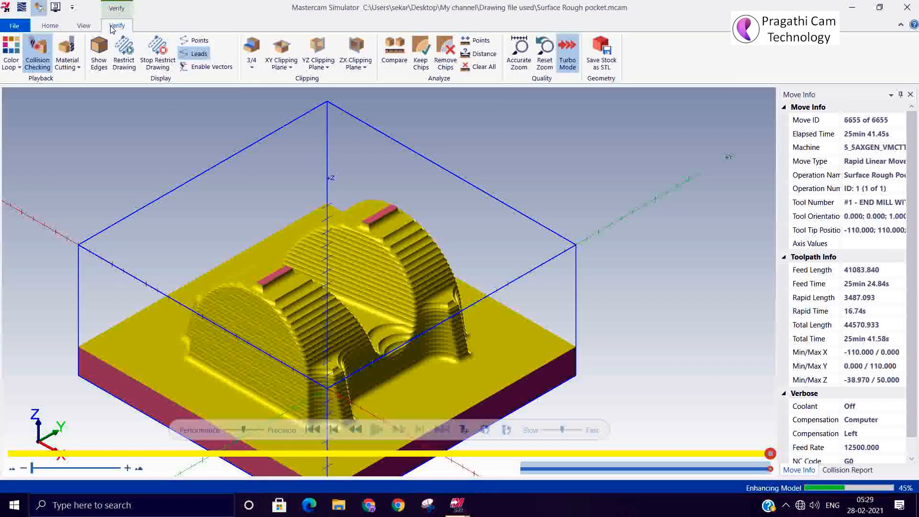
{"action": "left_click", "coordinate": [395, 53]}
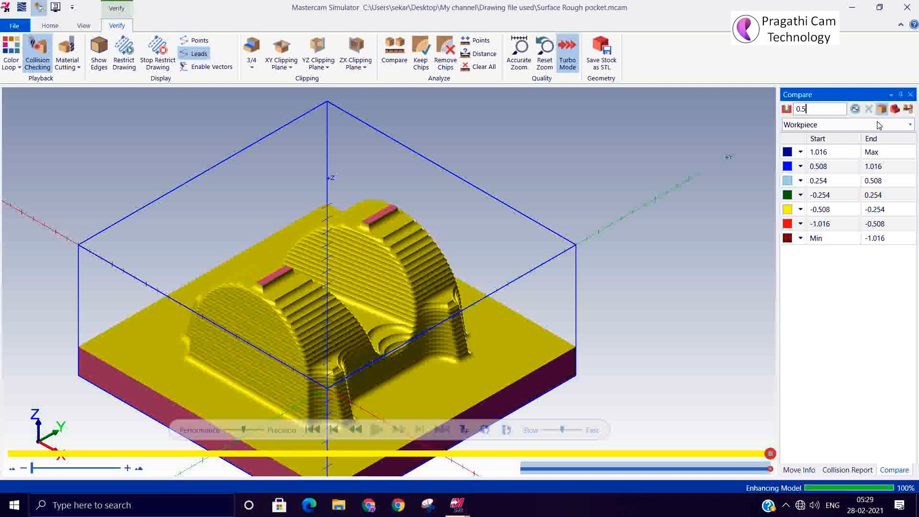
Set the compare tolerance to 0.1 and run the comparison of the machined stock against the workpiece
{"action": "left_click", "coordinate": [909, 109]}
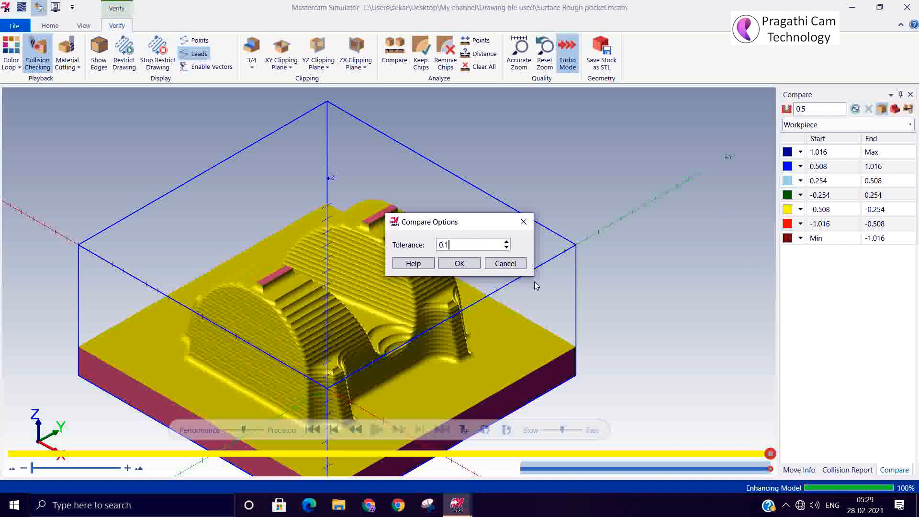
{"action": "left_click", "coordinate": [459, 264]}
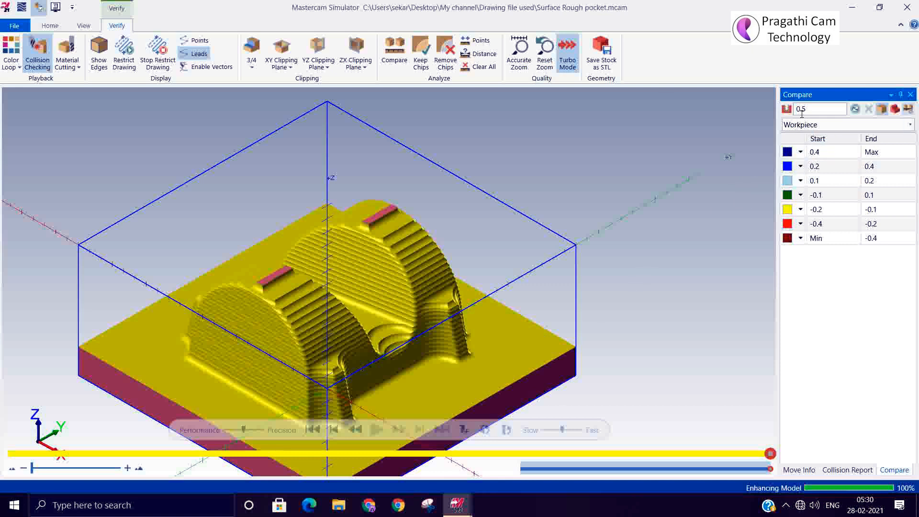
{"action": "left_click", "coordinate": [856, 110]}
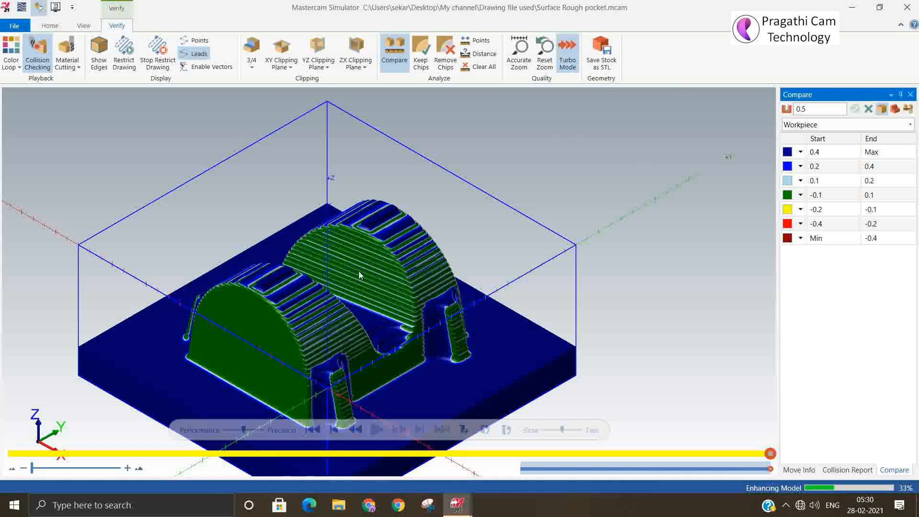
Examine the deviation colours on the arches, side ribs and the floor between the arches from several angles
{"action": "mouse_move", "coordinate": [336, 284]}
{"action": "middle_mouse_down"}
{"action": "mouse_move", "coordinate": [328, 337]}
{"action": "mouse_move", "coordinate": [326, 295]}
{"action": "middle_mouse_up"}
{"action": "scroll", "coordinate": [380, 335], "scroll_direction": "up", "scroll_amount": 5}
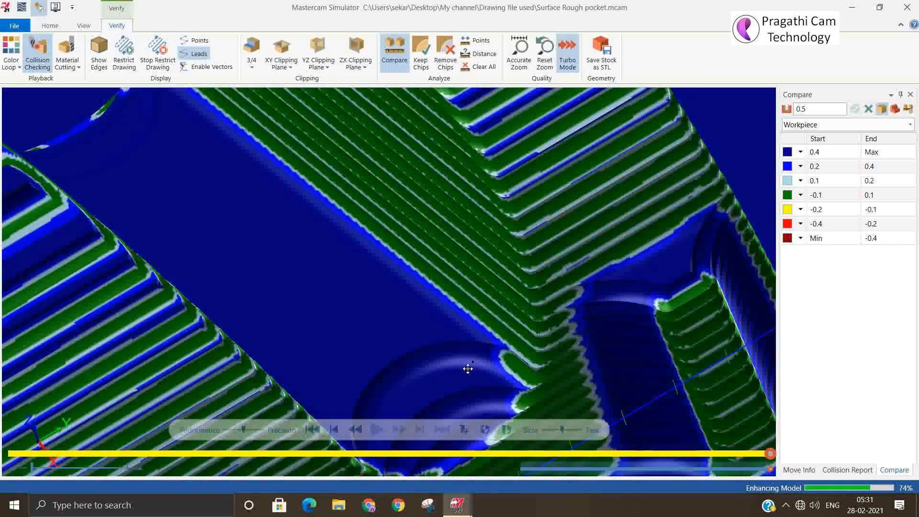
{"action": "middle_click_drag", "start_coordinate": [468, 368], "coordinate": [464, 350]}
{"action": "scroll", "coordinate": [464, 349], "scroll_direction": "down", "scroll_amount": 3}
{"action": "scroll", "coordinate": [623, 290], "scroll_direction": "down", "scroll_amount": 5}
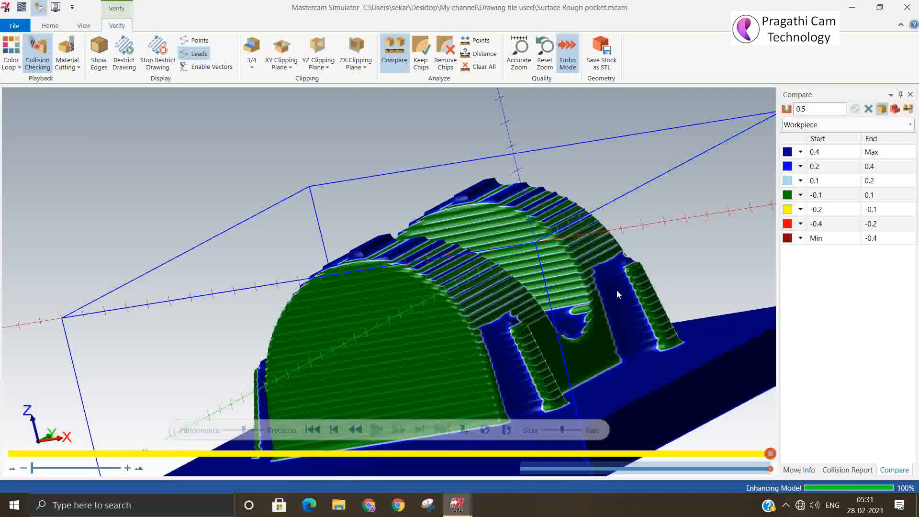
{"action": "middle_click_drag", "start_coordinate": [369, 286], "coordinate": [357, 247]}
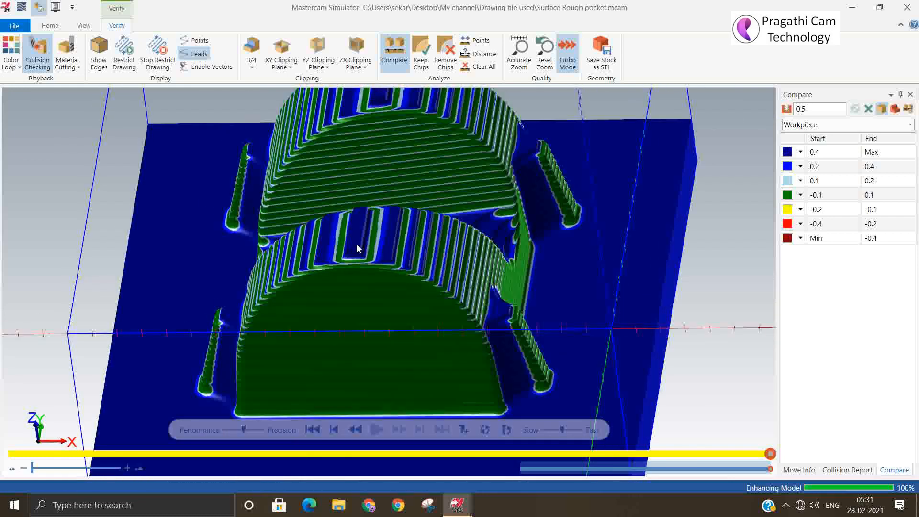
{"action": "scroll", "coordinate": [219, 399], "scroll_direction": "up", "scroll_amount": 5}
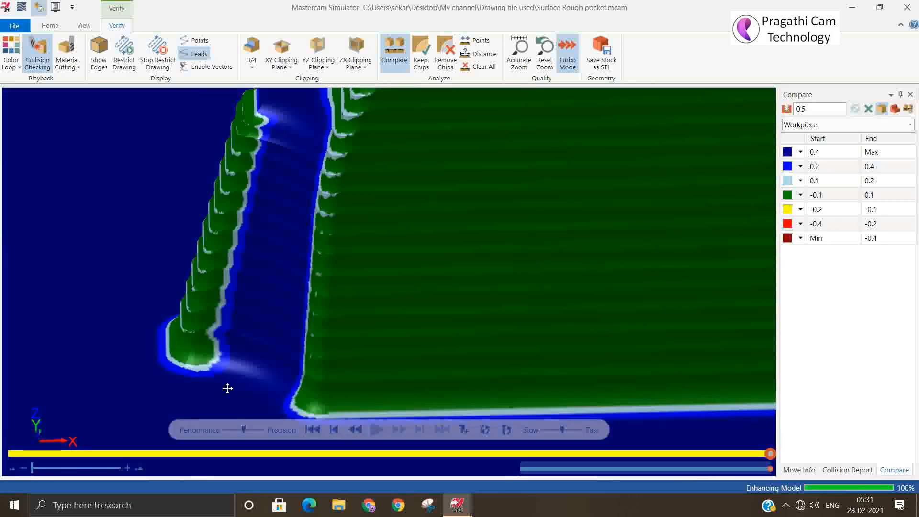
{"action": "middle_click_drag", "start_coordinate": [225, 386], "coordinate": [157, 375]}
{"action": "scroll", "coordinate": [245, 367], "scroll_direction": "down", "scroll_amount": 6}
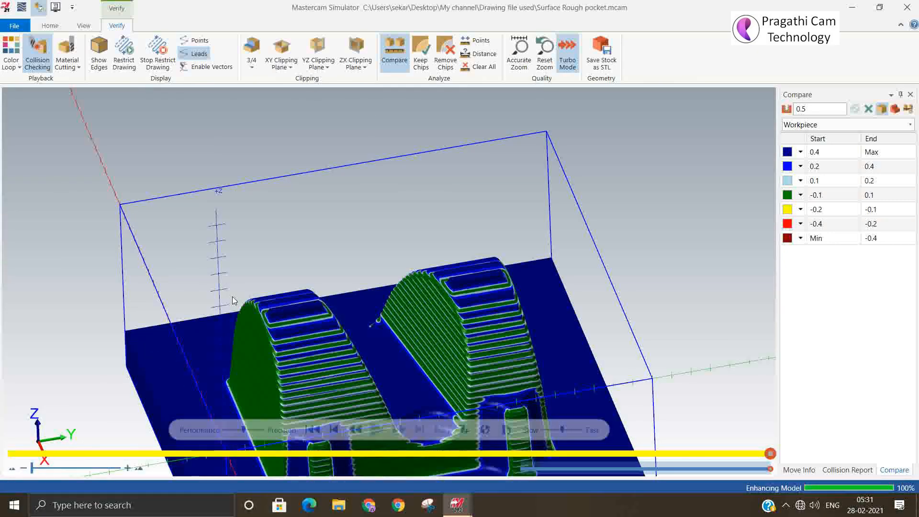
{"action": "scroll", "coordinate": [233, 297], "scroll_direction": "down", "scroll_amount": 3}
{"action": "scroll", "coordinate": [405, 393], "scroll_direction": "up", "scroll_amount": 6}
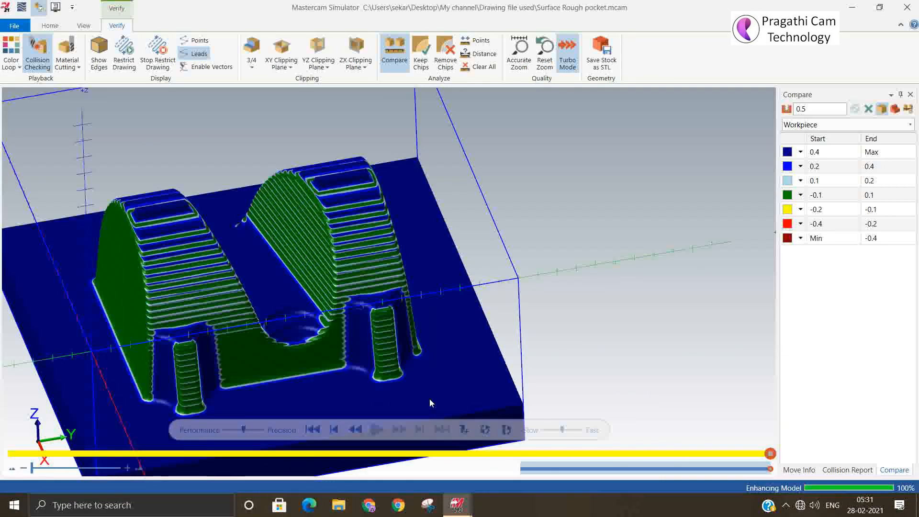
{"action": "middle_click_drag", "start_coordinate": [401, 420], "coordinate": [496, 371]}
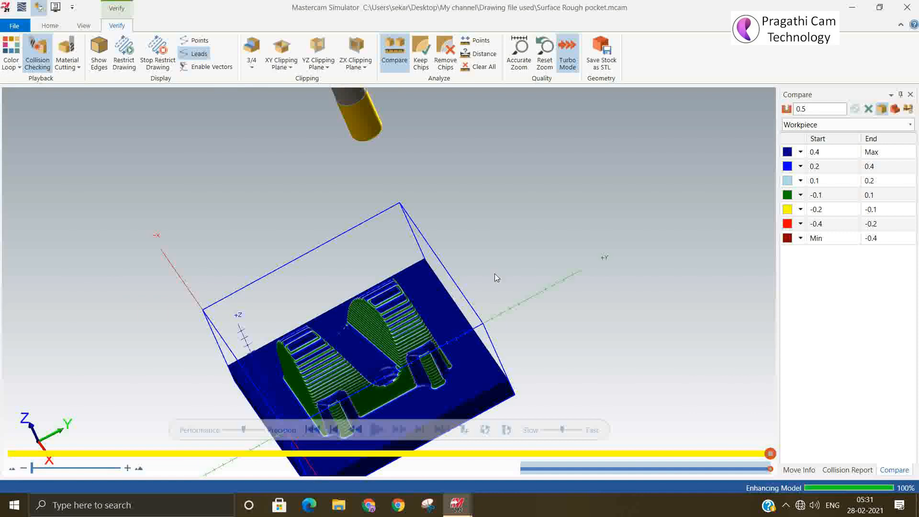
Return the compared stock to the isometric view and examine the colours around the rib bases, corner fillets and end faces
{"action": "right_click", "coordinate": [498, 159]}
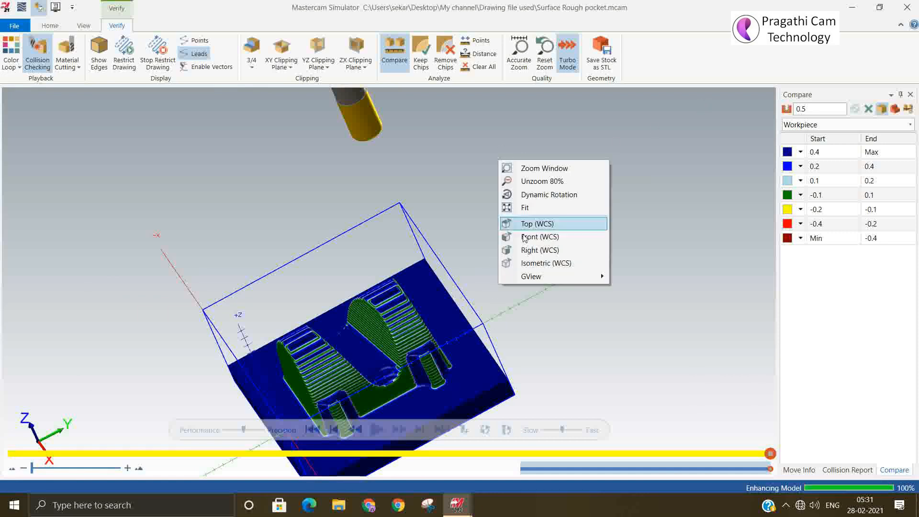
{"action": "left_click", "coordinate": [537, 263]}
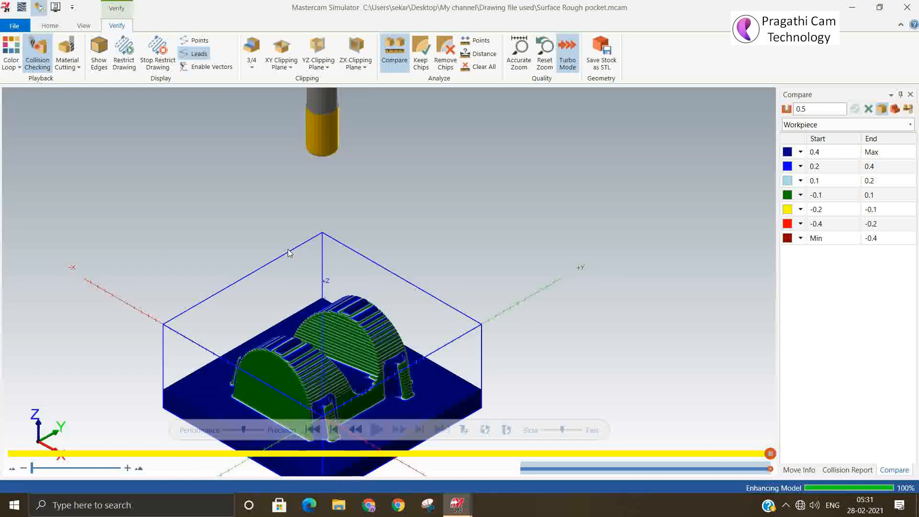
{"action": "scroll", "coordinate": [378, 280], "scroll_direction": "down", "scroll_amount": 1}
{"action": "scroll", "coordinate": [442, 330], "scroll_direction": "up", "scroll_amount": 5}
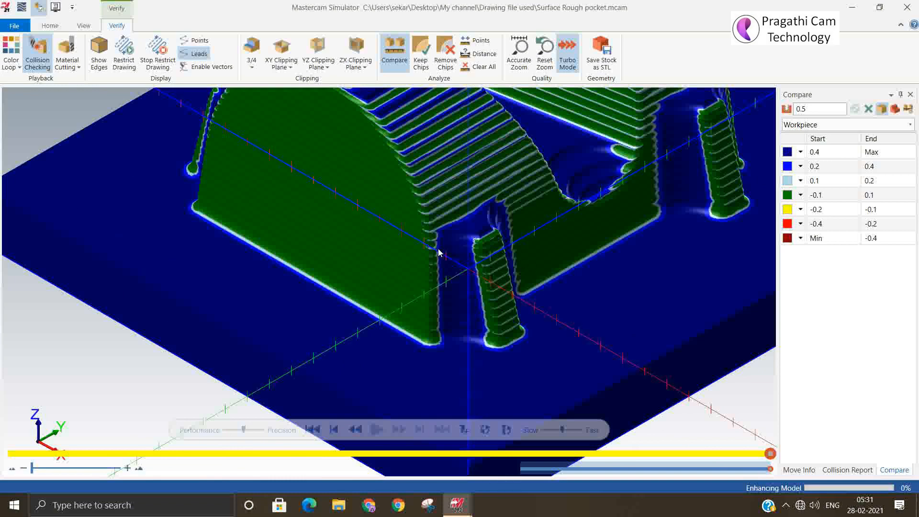
{"action": "middle_click_drag", "start_coordinate": [559, 313], "coordinate": [531, 321]}
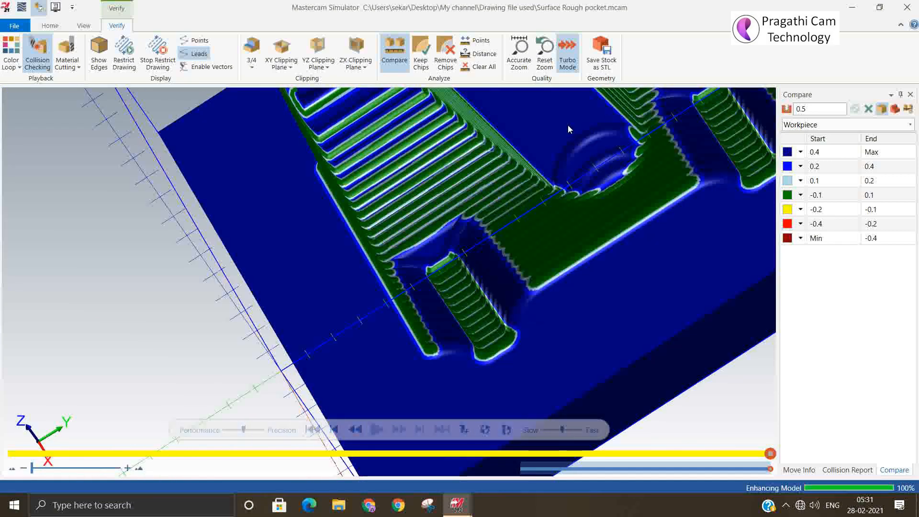
{"action": "middle_click_drag", "start_coordinate": [569, 261], "coordinate": [541, 228]}
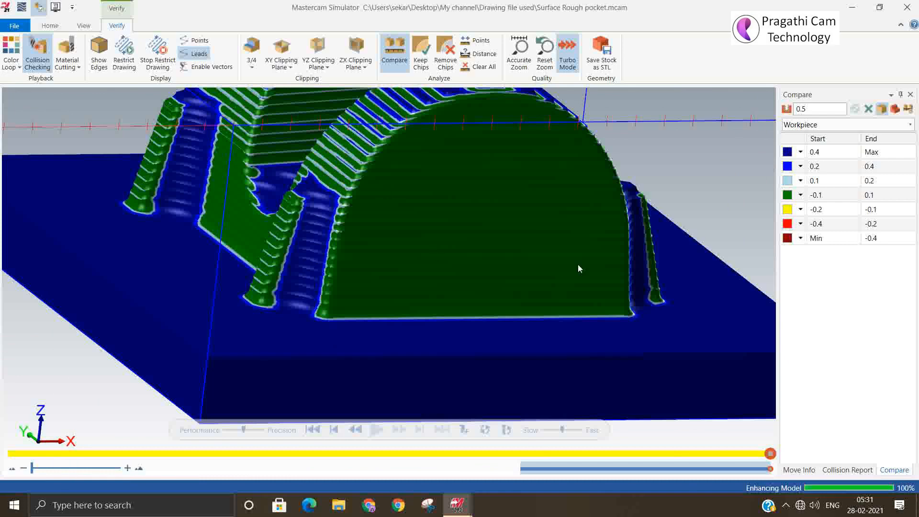
{"action": "middle_click_drag", "start_coordinate": [579, 267], "coordinate": [713, 260]}
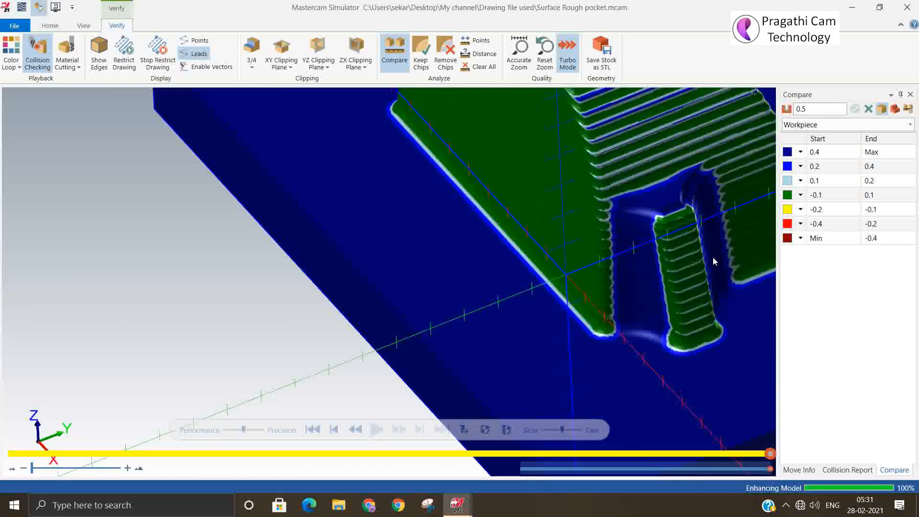
{"action": "scroll", "coordinate": [714, 257], "scroll_direction": "up", "scroll_amount": 2}
{"action": "scroll", "coordinate": [440, 249], "scroll_direction": "down", "scroll_amount": 5}
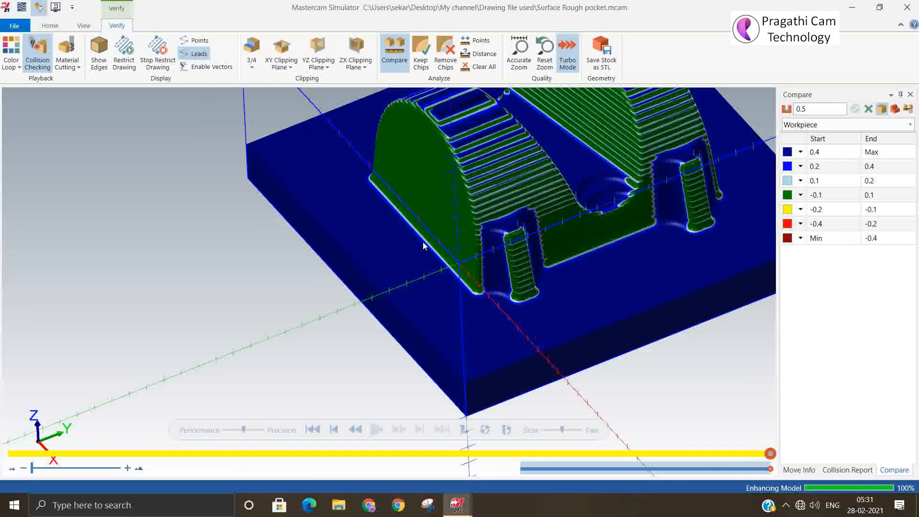
Close the simulator and restore the isometric view of the part with its roughing toolpath
{"action": "left_click", "coordinate": [908, 7]}
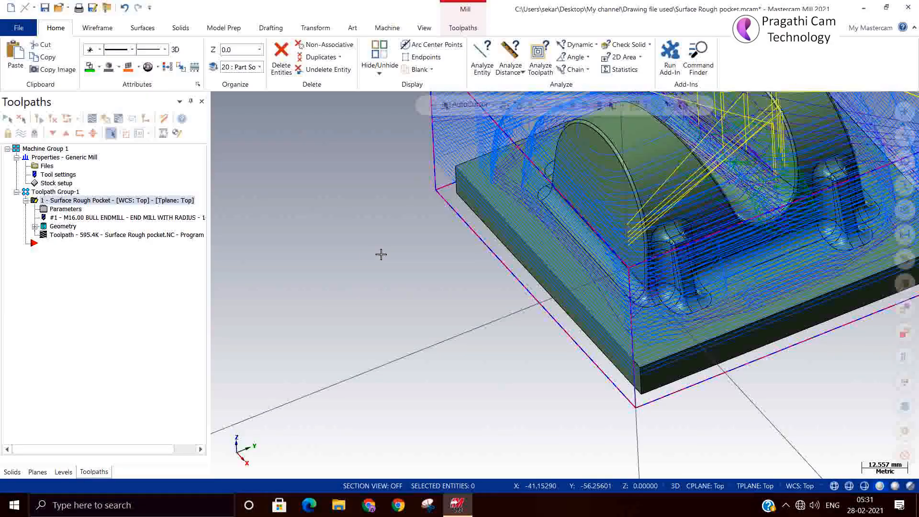
{"action": "scroll", "coordinate": [381, 254], "scroll_direction": "down", "scroll_amount": 1}
{"action": "right_click", "coordinate": [324, 228]}
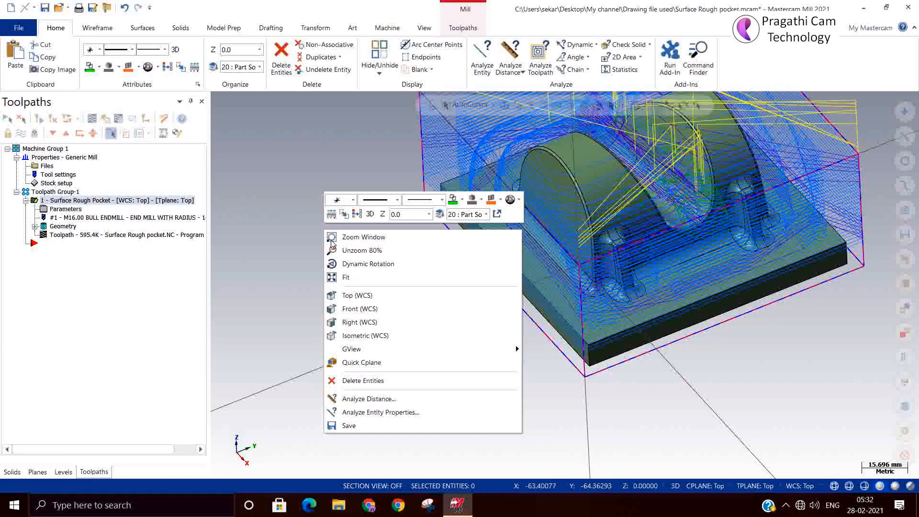
{"action": "left_click", "coordinate": [362, 336]}
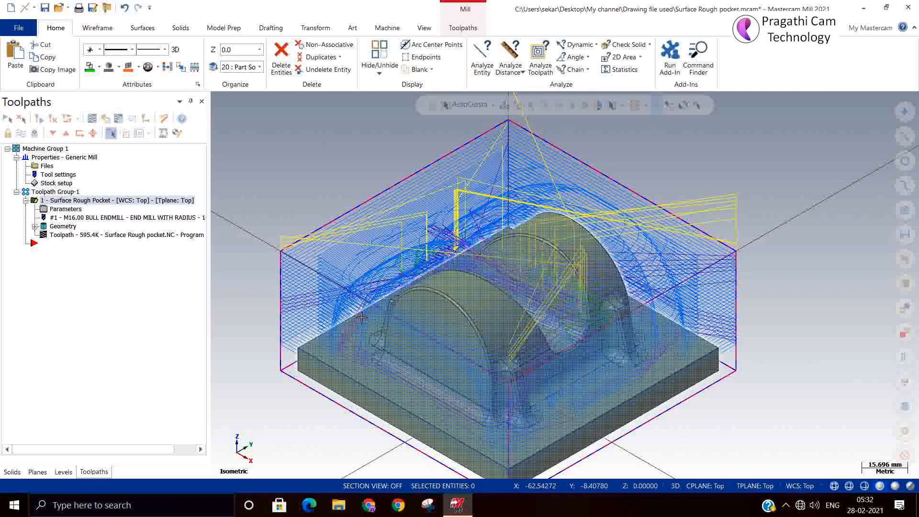
Add a surface rough Restmill toolpath and confirm the whole solid part as its drive geometry
{"action": "right_click", "coordinate": [107, 260]}
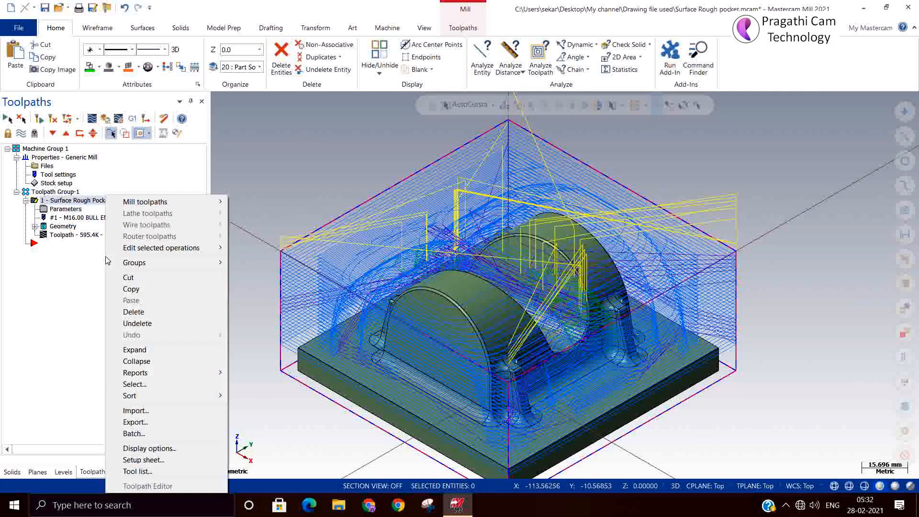
{"action": "mouse_move", "coordinate": [158, 202]}
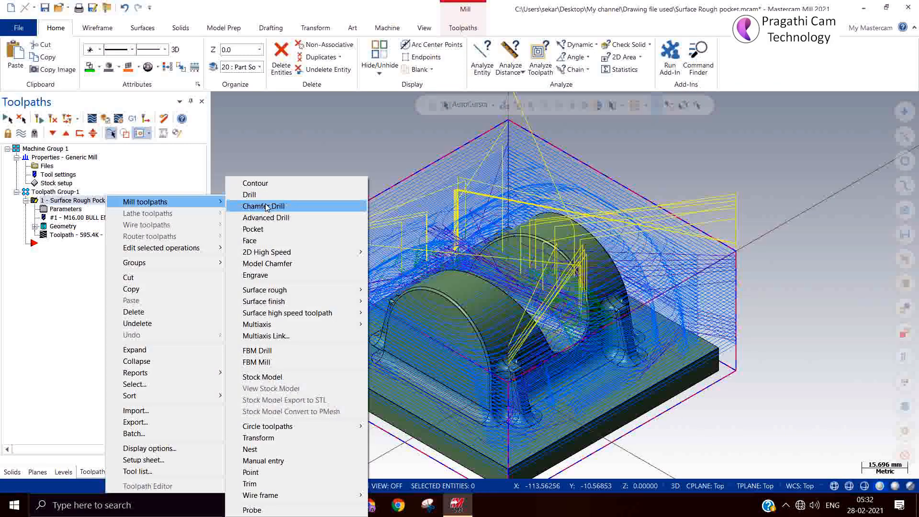
{"action": "mouse_move", "coordinate": [292, 295]}
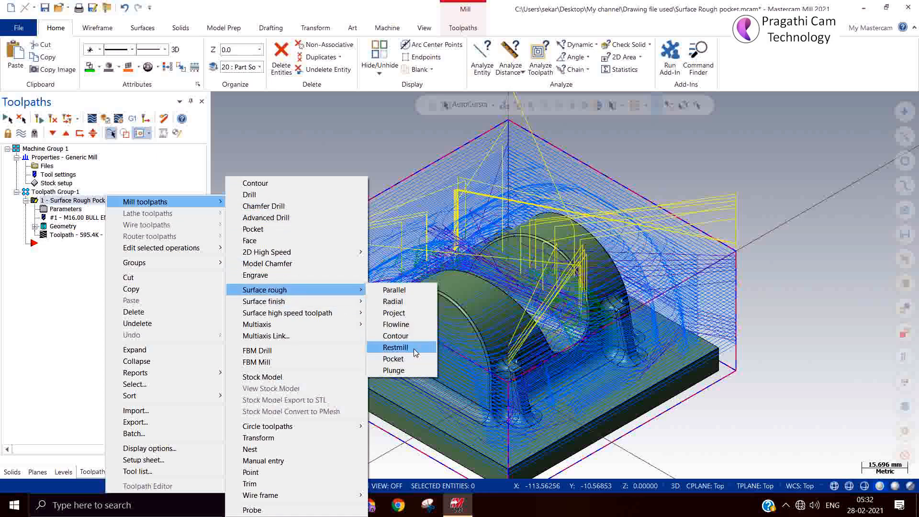
{"action": "left_click", "coordinate": [396, 347]}
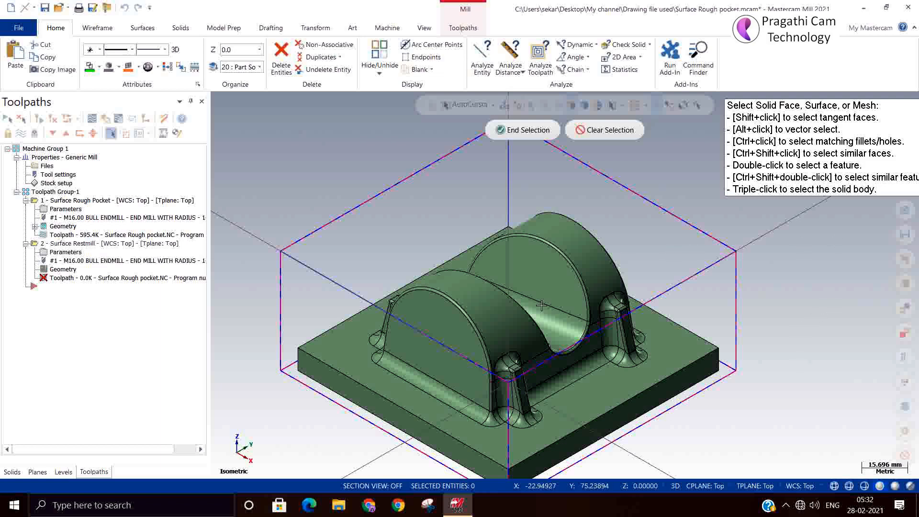
{"action": "scroll", "coordinate": [701, 248], "scroll_direction": "down", "scroll_amount": 2}
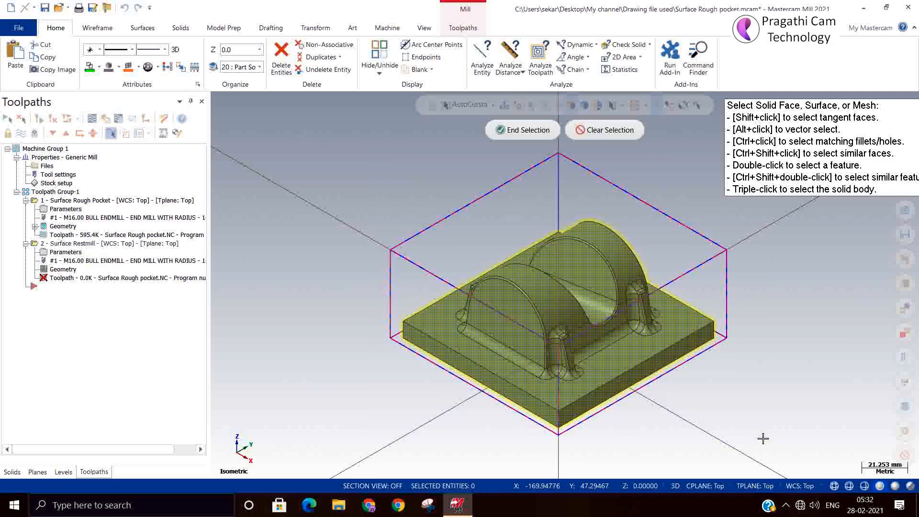
{"action": "left_click", "coordinate": [528, 130]}
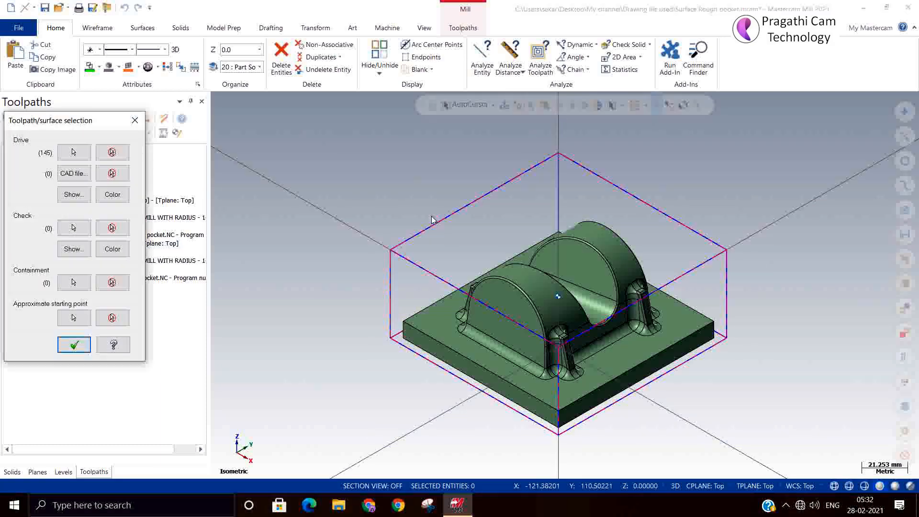
Set the upper rectangle of the stock boundary as the containment chain and accept the surface selection
{"action": "left_click", "coordinate": [74, 282]}
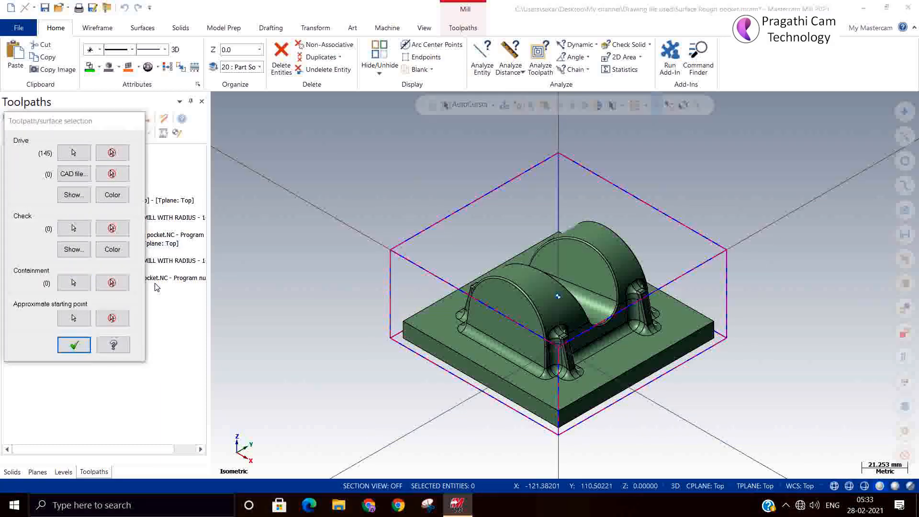
{"action": "left_click", "coordinate": [411, 263]}
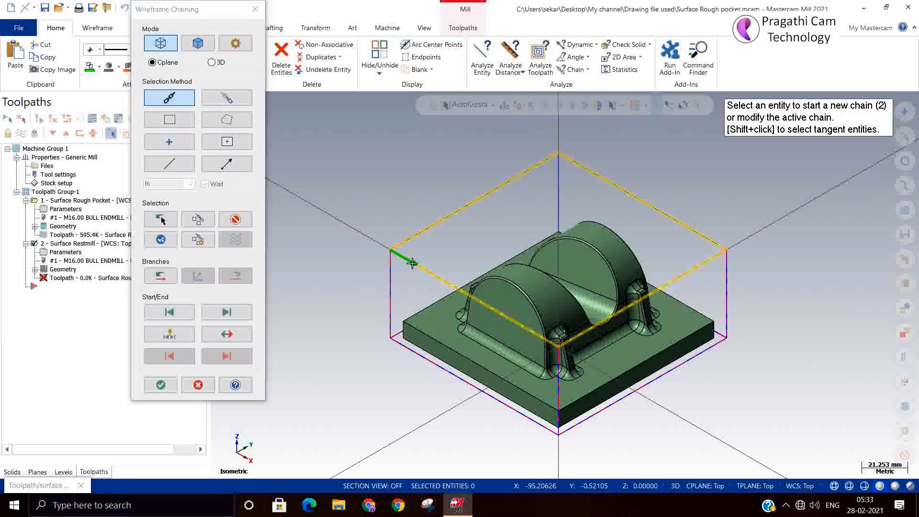
{"action": "left_click", "coordinate": [173, 385]}
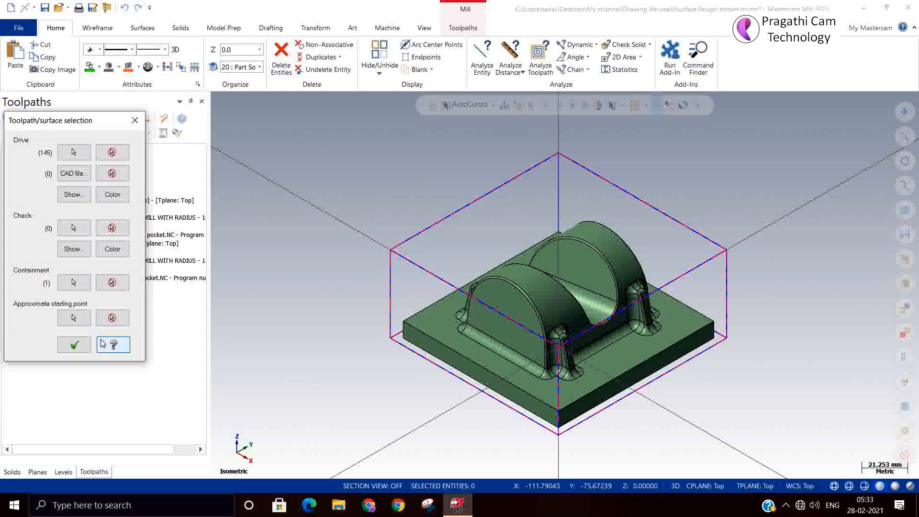
{"action": "left_click", "coordinate": [79, 351]}
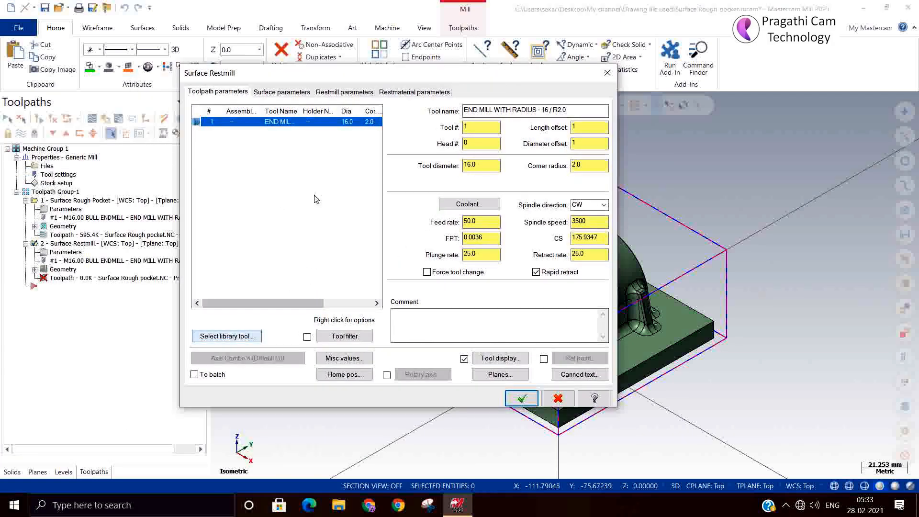
Filter the tool library to bull end mills and choose END MILL WITH RADIUS - 8 / R1.0 for the restmill operation
{"action": "left_click", "coordinate": [228, 337]}
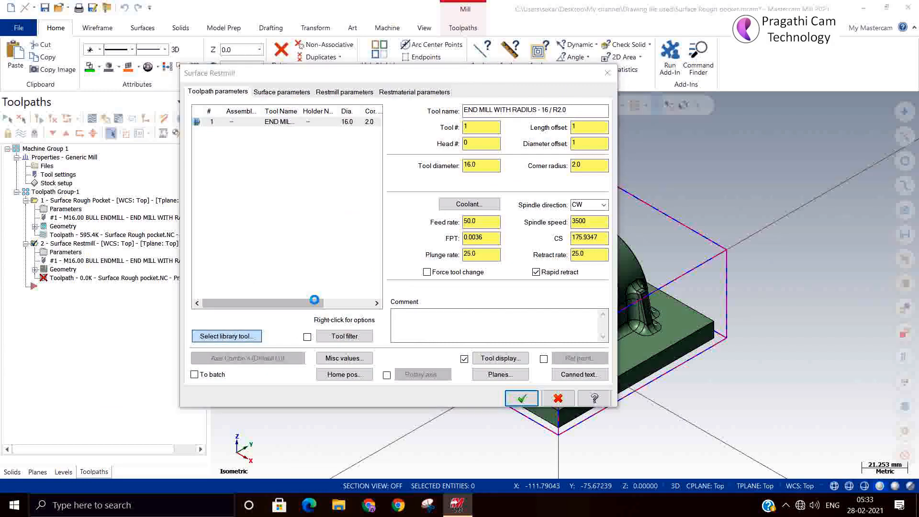
{"action": "left_click", "coordinate": [602, 96]}
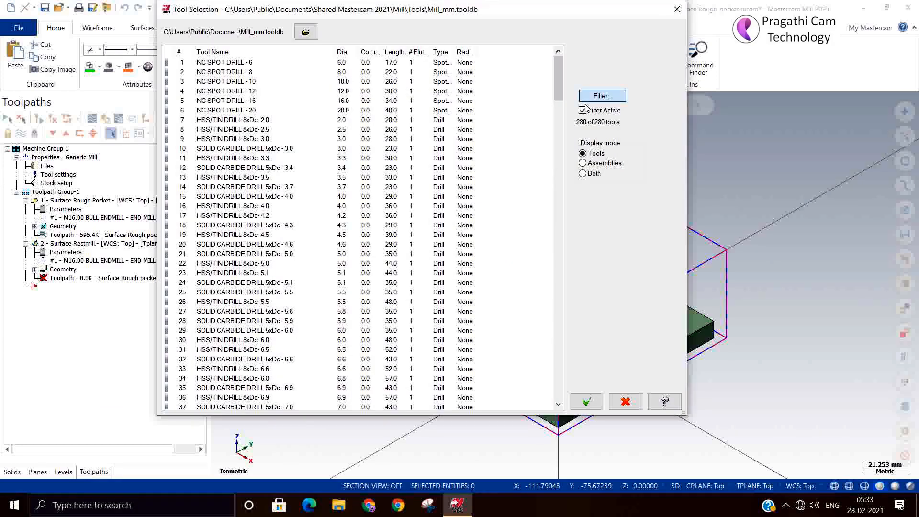
{"action": "left_click", "coordinate": [146, 322]}
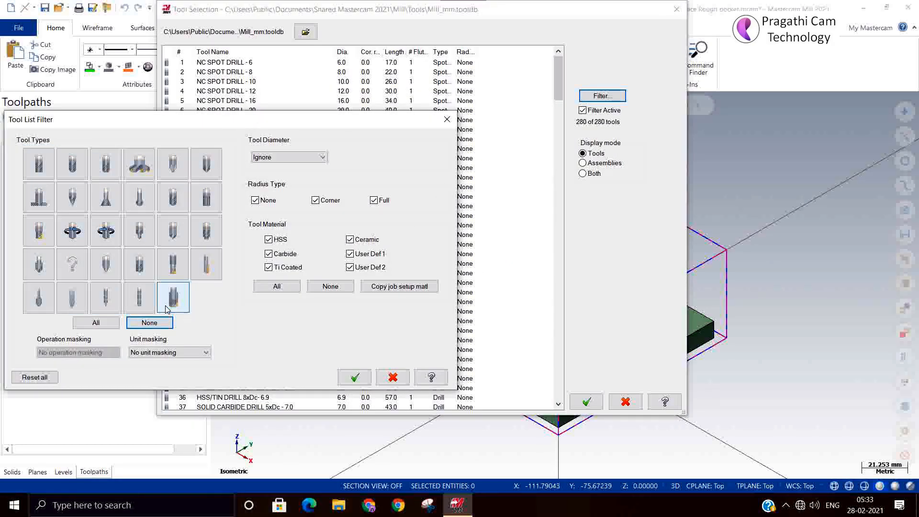
{"action": "left_click", "coordinate": [109, 169]}
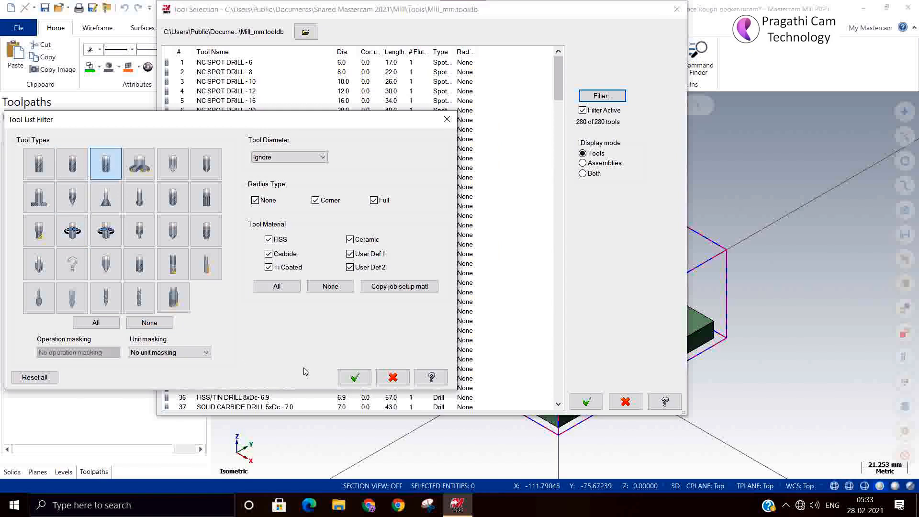
{"action": "left_click", "coordinate": [355, 378]}
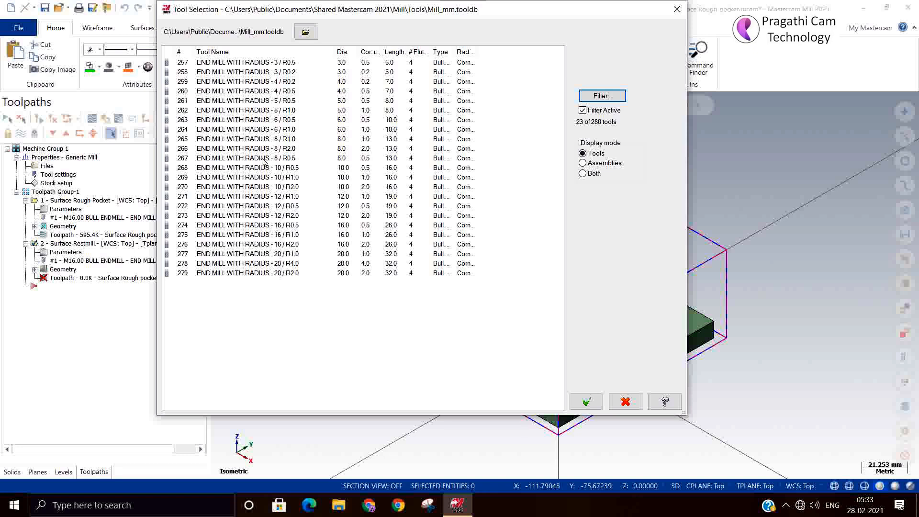
{"action": "left_click", "coordinate": [264, 139]}
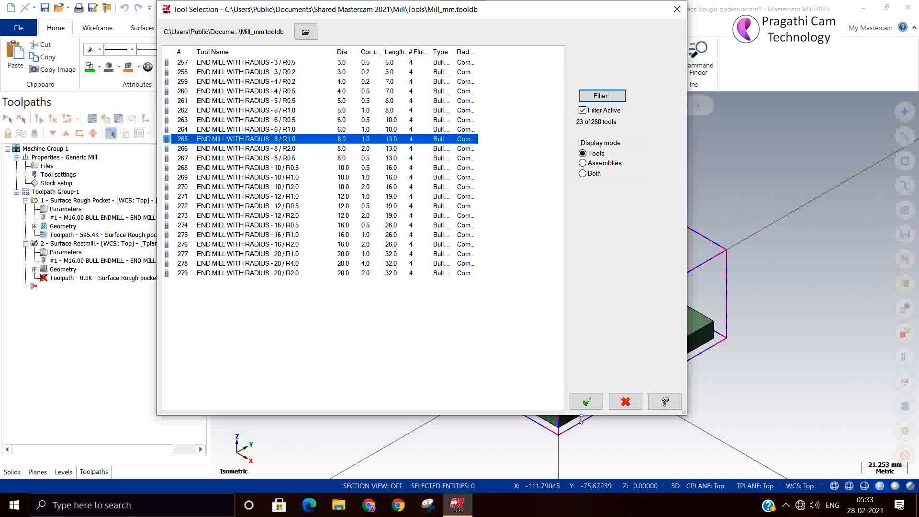
{"action": "left_click", "coordinate": [593, 405]}
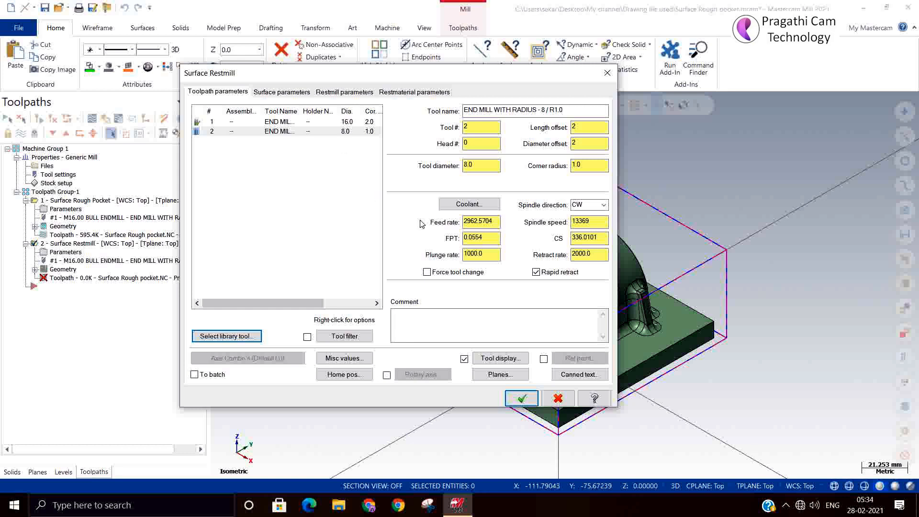
Set the 8 mm tool's cutting speed (CS) to 150, feed per tooth to 0.1 and plunge rate to 500
{"action": "left_click_drag", "start_coordinate": [601, 238], "coordinate": [481, 223]}
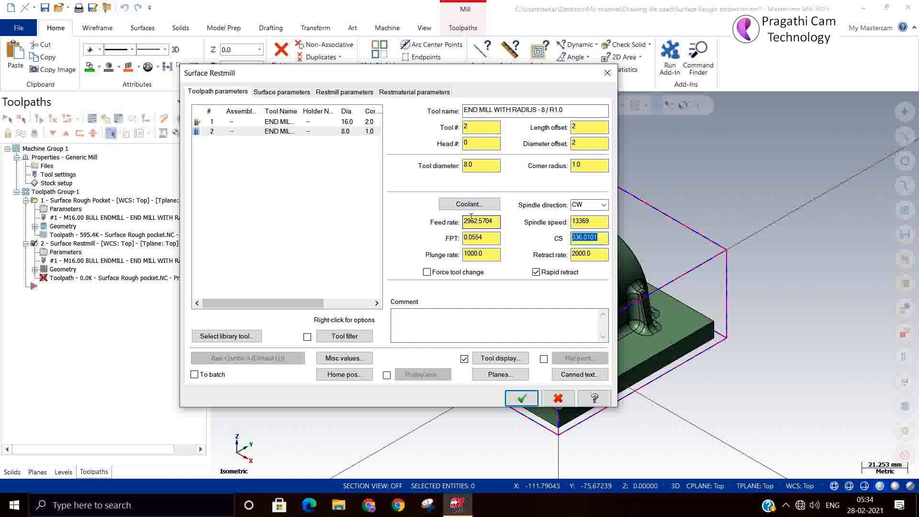
{"action": "type", "text": "150"}
{"action": "left_click", "coordinate": [493, 238]}
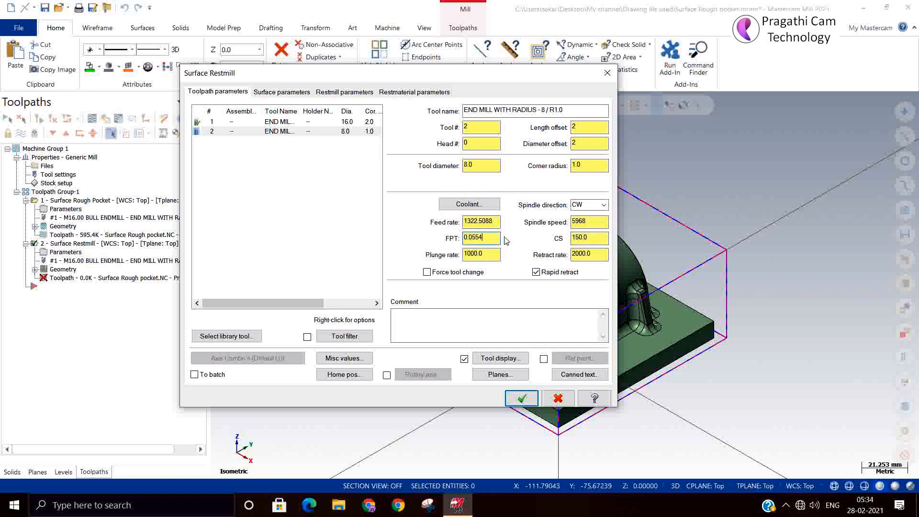
{"action": "key", "text": "BackSpace"}
{"action": "key", "text": "BackSpace"}
{"action": "key", "text": "BackSpace"}
{"action": "key", "text": "BackSpace"}
{"action": "type", "text": "1"}
{"action": "key", "text": "Return"}
{"action": "left_click", "coordinate": [488, 257]}
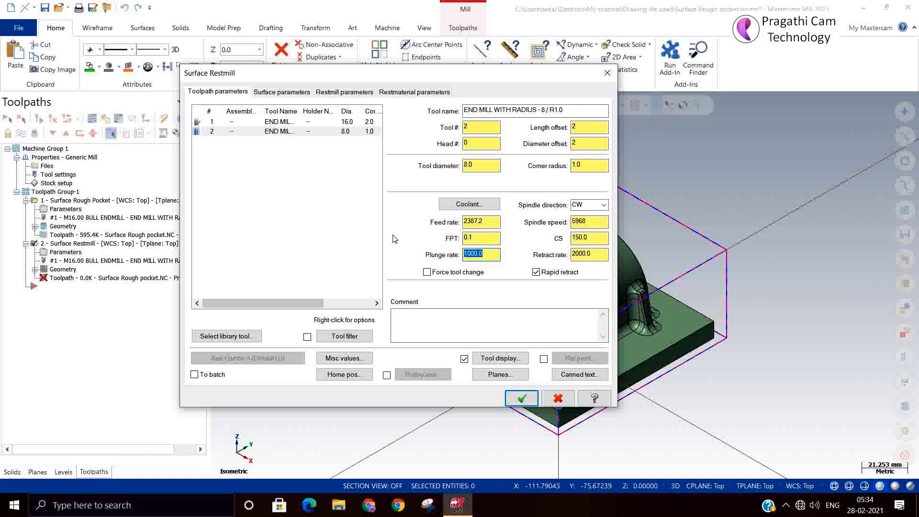
{"action": "type", "text": "500"}
Set the stock to leave on the drive surfaces to 0.5 in the surface parameters
{"action": "left_click", "coordinate": [268, 93]}
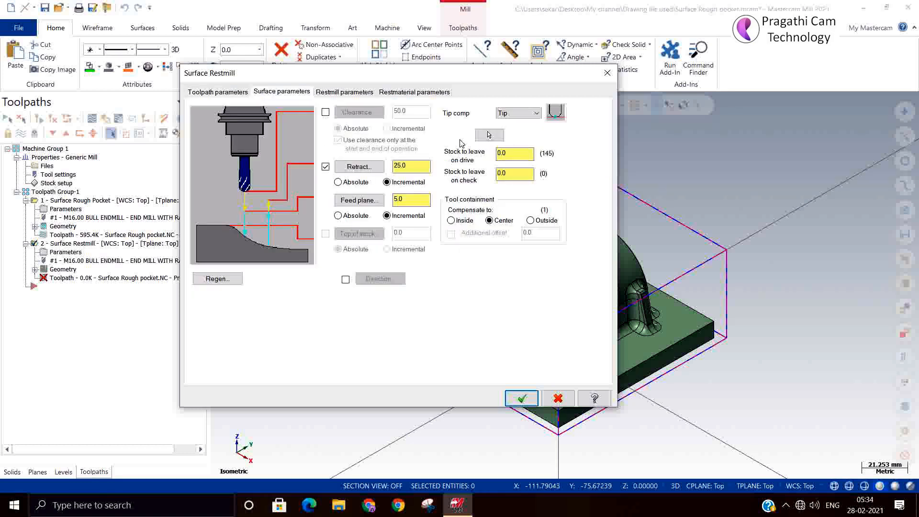
{"action": "left_click", "coordinate": [510, 154]}
{"action": "type", "text": "0"}
{"action": "type", "text": "5"}
{"action": "key", "text": "BackSpace"}
{"action": "key", "text": "BackSpace"}
{"action": "type", "text": "0.51"}
{"action": "key", "text": "BackSpace"}
Set the restmill maximum stepdown to 0.5 and the stepover to 1.5
{"action": "left_click", "coordinate": [330, 91]}
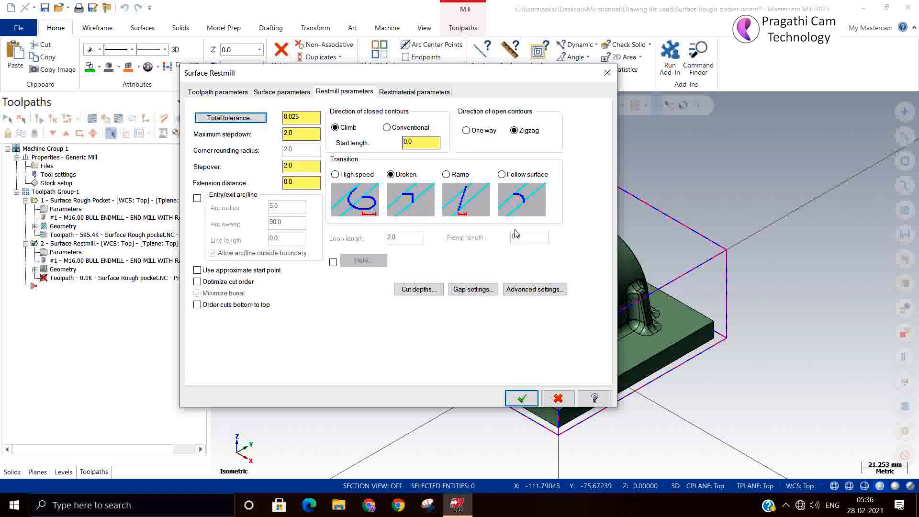
{"action": "double_click", "coordinate": [300, 131]}
{"action": "type", "text": ".5"}
{"action": "key", "text": "Return"}
{"action": "left_click", "coordinate": [306, 166]}
{"action": "left_click_drag", "start_coordinate": [306, 167], "coordinate": [239, 167]}
{"action": "type", "text": "1.5"}
Go through the restmill transition types and choose High speed
{"action": "left_click", "coordinate": [342, 177]}
{"action": "left_click", "coordinate": [392, 176]}
{"action": "left_click", "coordinate": [447, 175]}
{"action": "left_click", "coordinate": [500, 176]}
{"action": "left_click", "coordinate": [378, 192]}
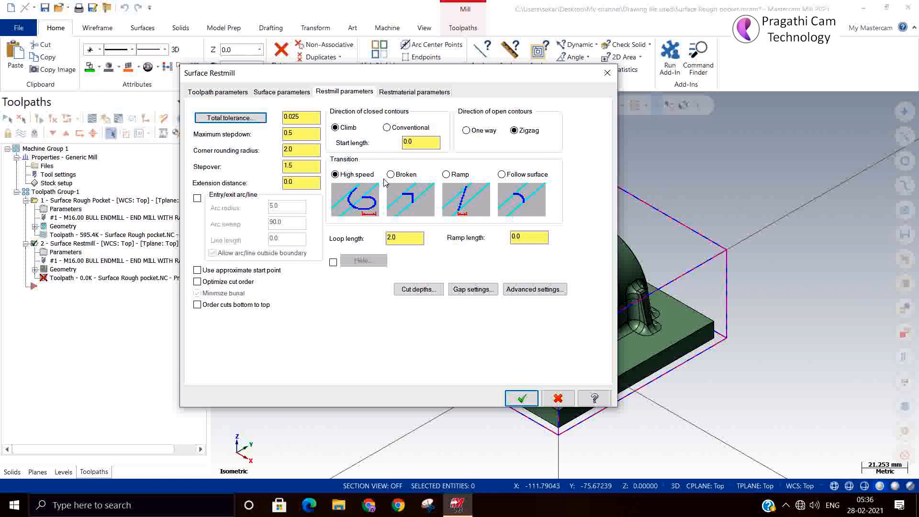
Enable entry/exit arc/line with arc radius 4, arc sweep 15 and line length 1, and turn on Optimize cut order
{"action": "left_click", "coordinate": [198, 200]}
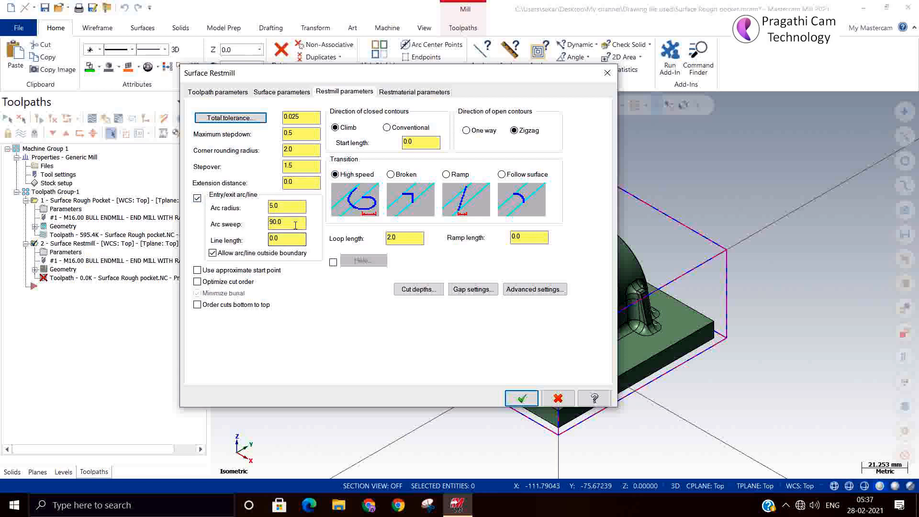
{"action": "double_click", "coordinate": [291, 208]}
{"action": "type", "text": "4"}
{"action": "key", "text": "Tab"}
{"action": "type", "text": "15"}
{"action": "left_click", "coordinate": [288, 237]}
{"action": "type", "text": "1"}
{"action": "left_click", "coordinate": [220, 283]}
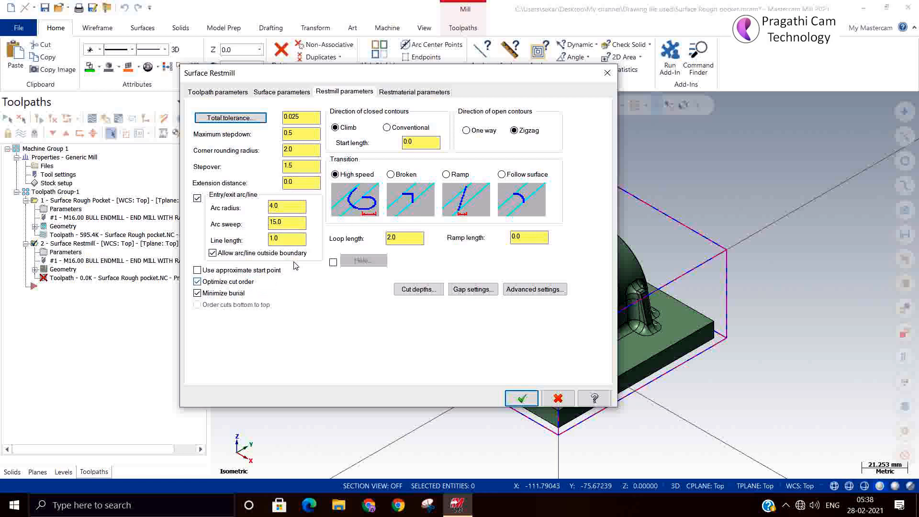
Compute the remaining stock from a roughing tool with diameter 16 and corner radius 2
{"action": "left_click", "coordinate": [433, 92]}
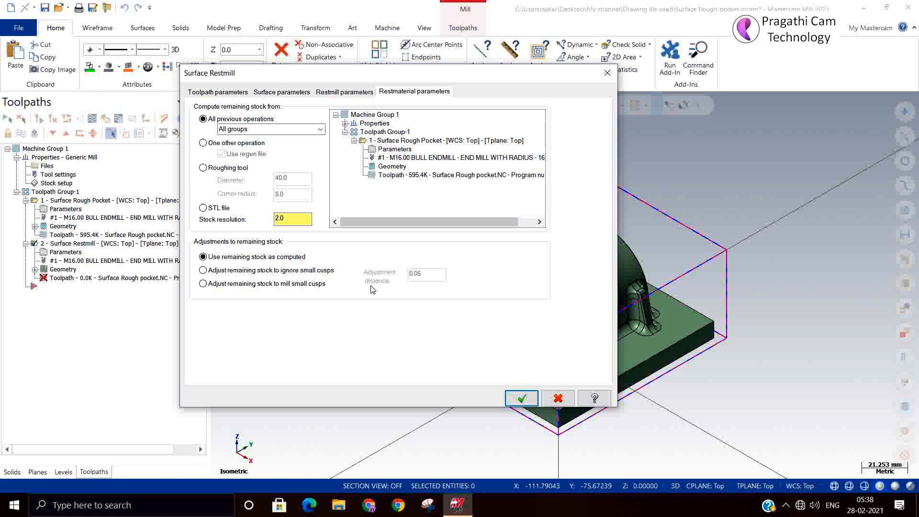
{"action": "left_click", "coordinate": [221, 169]}
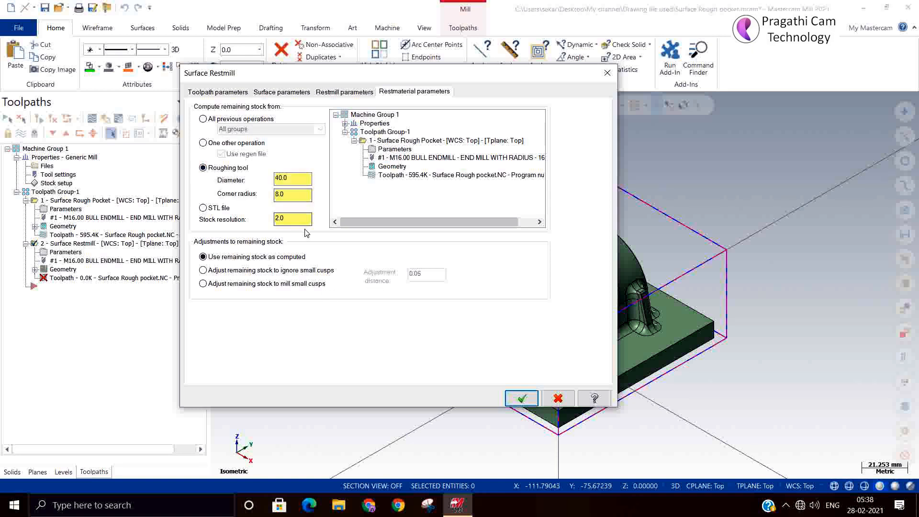
{"action": "double_click", "coordinate": [287, 178]}
{"action": "type", "text": "16"}
{"action": "key", "text": "Tab"}
{"action": "type", "text": "2"}
Adjust the remaining stock to ignore small cusps, keeping the adjustment distance at 0.05
{"action": "left_click", "coordinate": [211, 271]}
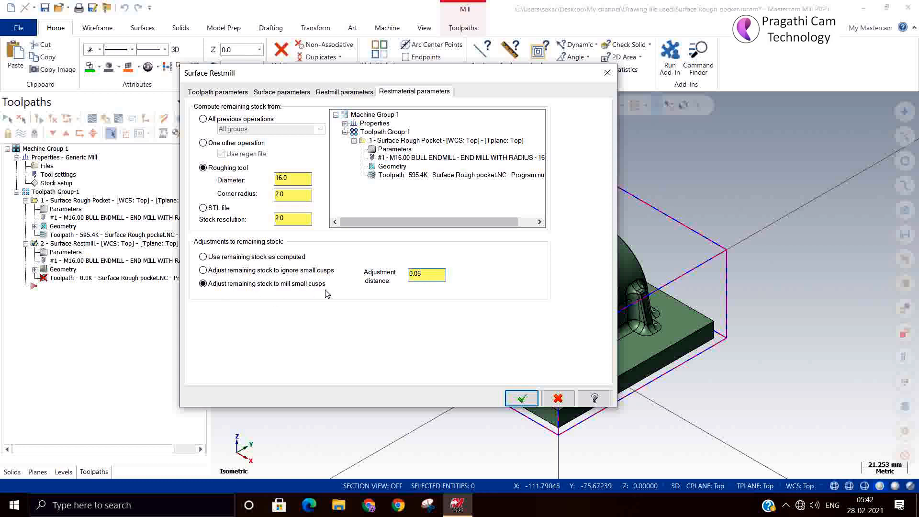
{"action": "left_click", "coordinate": [216, 271]}
{"action": "double_click", "coordinate": [431, 276]}
{"action": "left_click", "coordinate": [431, 276]}
Review the restmill and rest material parameters, and accept them to generate the Surface Restmill toolpath
{"action": "left_click", "coordinate": [343, 94]}
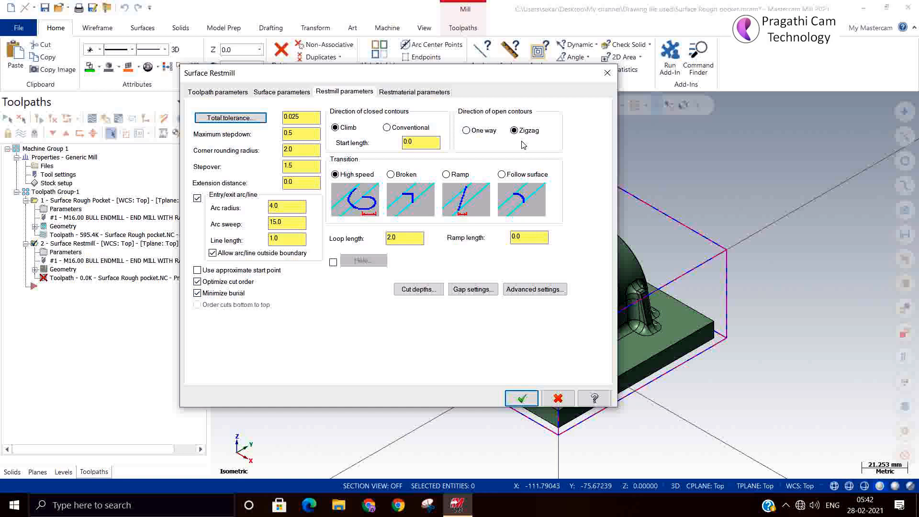
{"action": "left_click", "coordinate": [393, 96]}
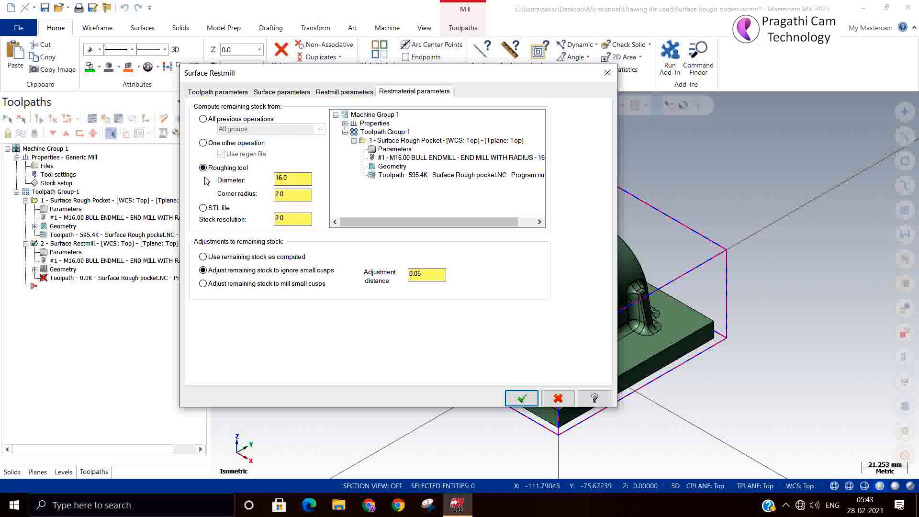
{"action": "left_click", "coordinate": [280, 194]}
{"action": "left_click", "coordinate": [522, 400]}
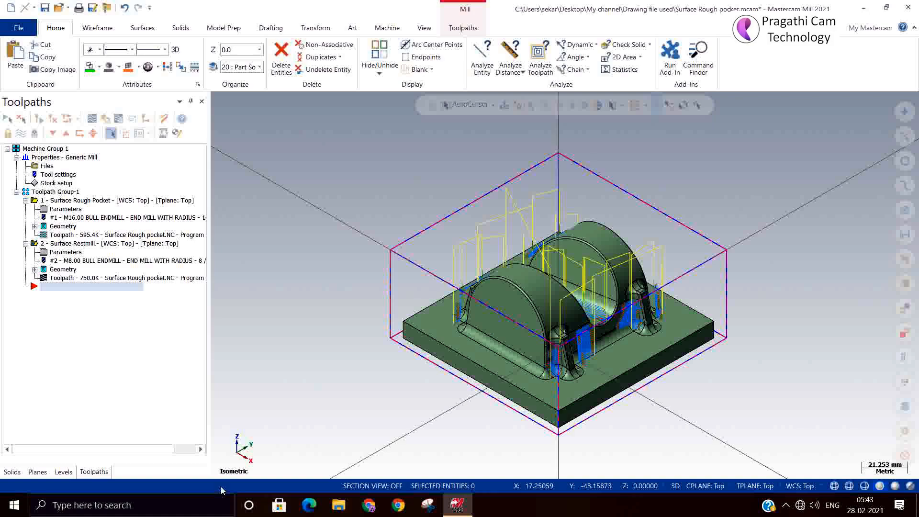
Examine the restmill toolpath around the ribs and between the arches up close, and in the top view
{"action": "scroll", "coordinate": [629, 326], "scroll_direction": "up", "scroll_amount": 5}
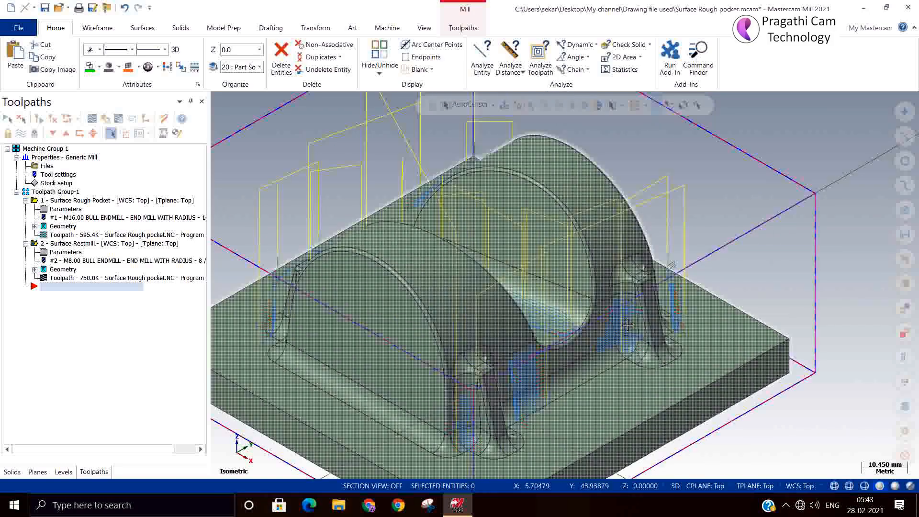
{"action": "scroll", "coordinate": [612, 382], "scroll_direction": "up", "scroll_amount": 1}
{"action": "mouse_move", "coordinate": [678, 403]}
{"action": "middle_mouse_down"}
{"action": "mouse_move", "coordinate": [670, 454]}
{"action": "mouse_move", "coordinate": [672, 377]}
{"action": "mouse_move", "coordinate": [601, 464]}
{"action": "mouse_move", "coordinate": [620, 464]}
{"action": "middle_mouse_up"}
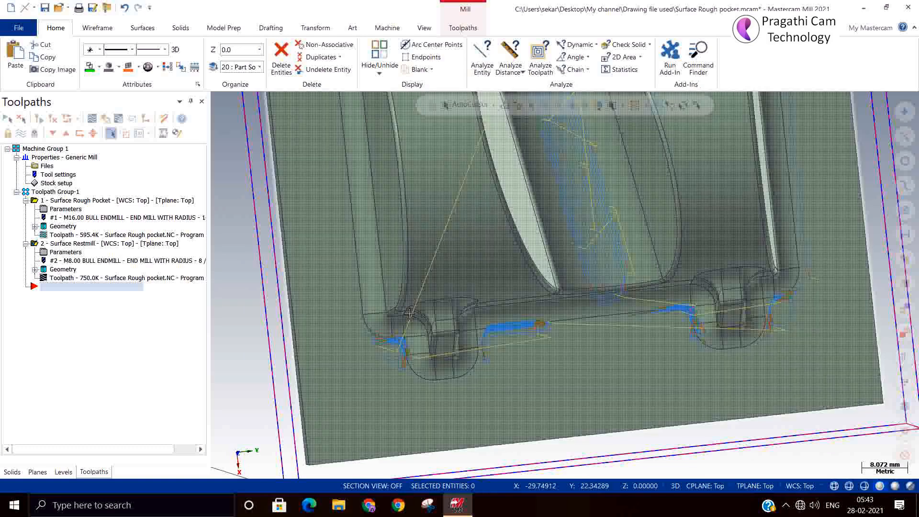
{"action": "scroll", "coordinate": [423, 323], "scroll_direction": "down", "scroll_amount": 3}
{"action": "right_click", "coordinate": [792, 269]}
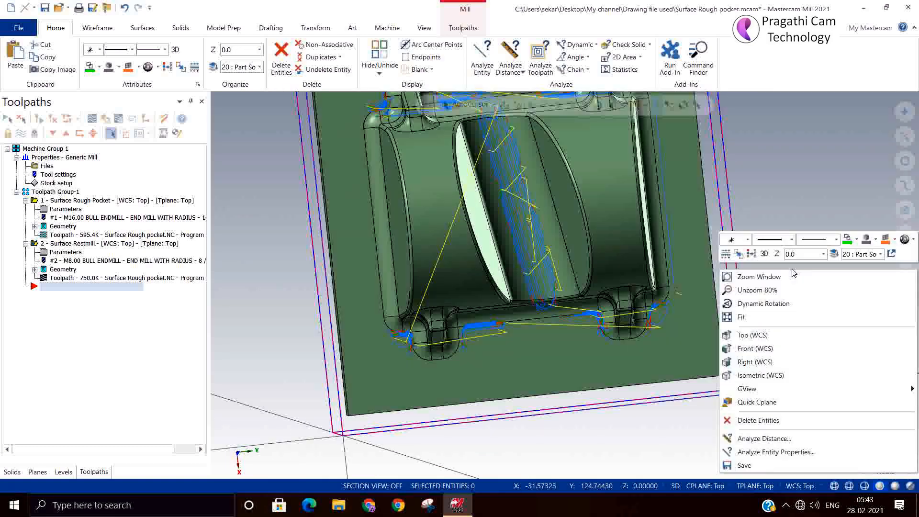
{"action": "left_click", "coordinate": [750, 340]}
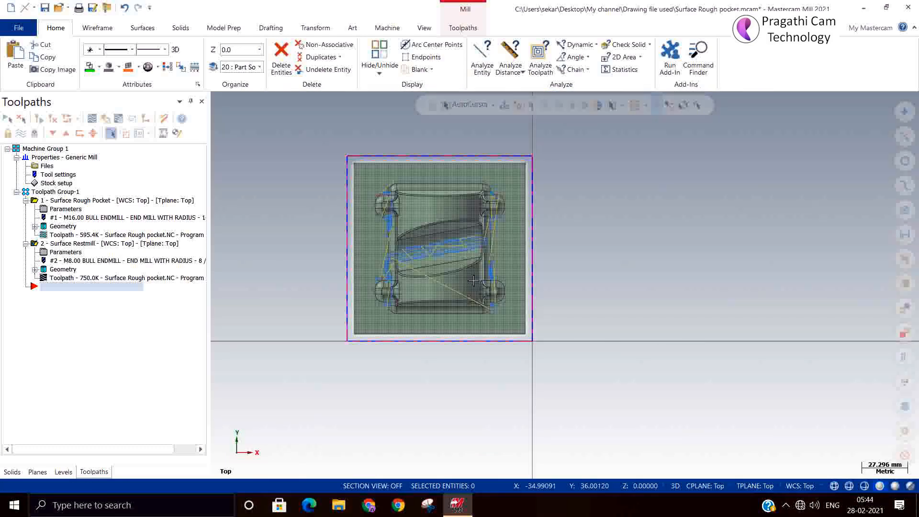
Examine the restmill passes around the rib corners and along the side wall up close in the top view
{"action": "scroll", "coordinate": [500, 325], "scroll_direction": "up", "scroll_amount": 6}
{"action": "scroll", "coordinate": [501, 315], "scroll_direction": "up", "scroll_amount": 5}
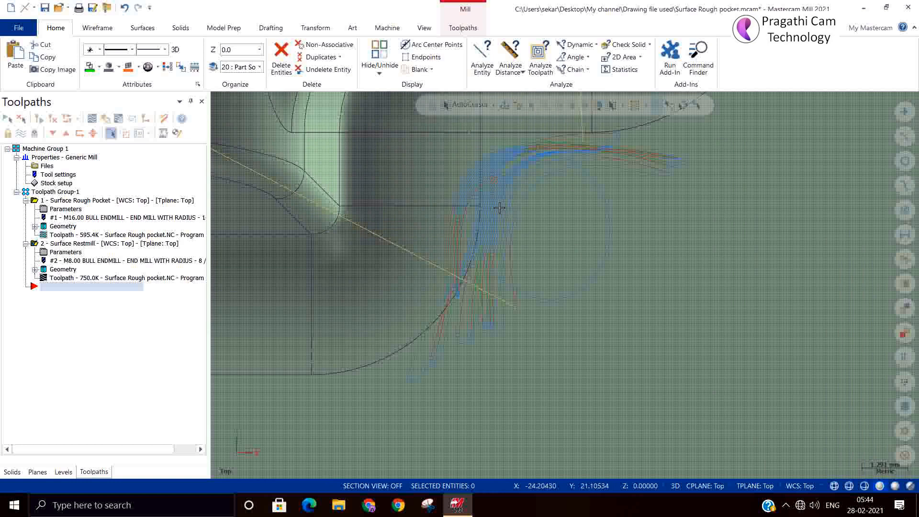
{"action": "scroll", "coordinate": [499, 267], "scroll_direction": "down", "scroll_amount": 3}
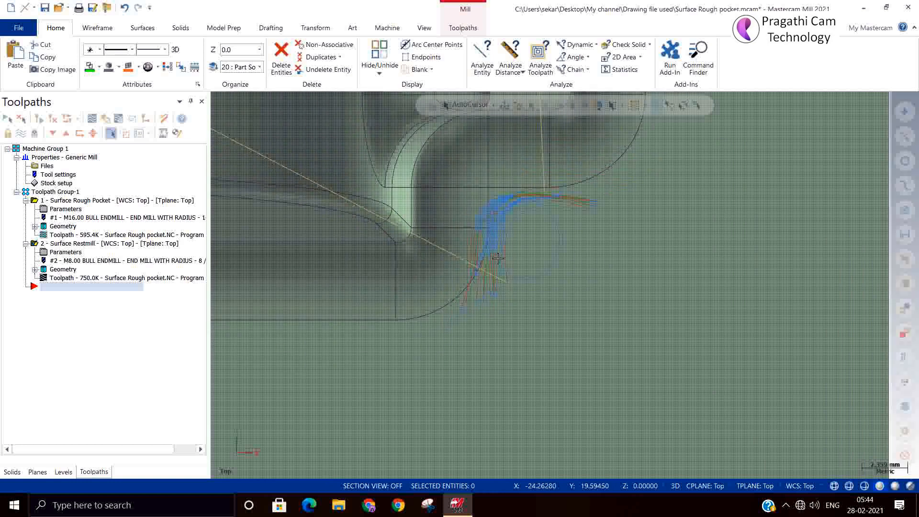
{"action": "scroll", "coordinate": [499, 266], "scroll_direction": "down", "scroll_amount": 2}
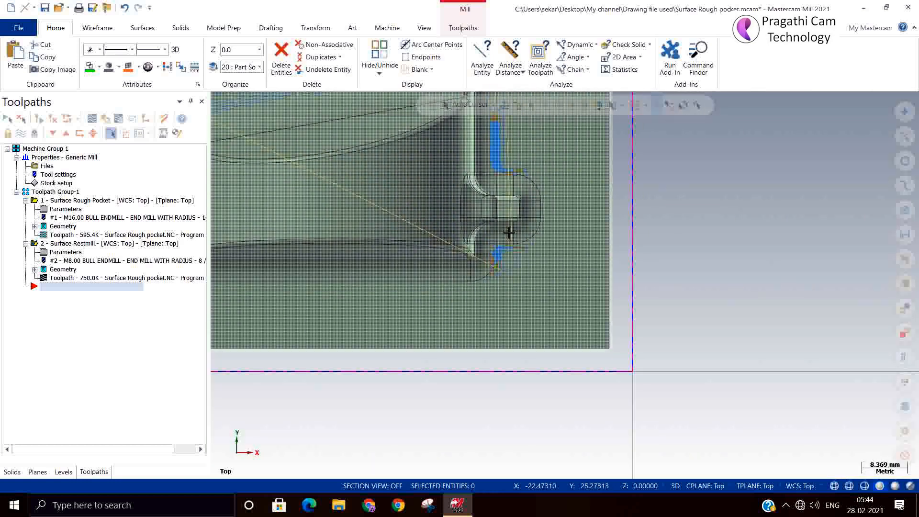
{"action": "scroll", "coordinate": [518, 163], "scroll_direction": "up", "scroll_amount": 10}
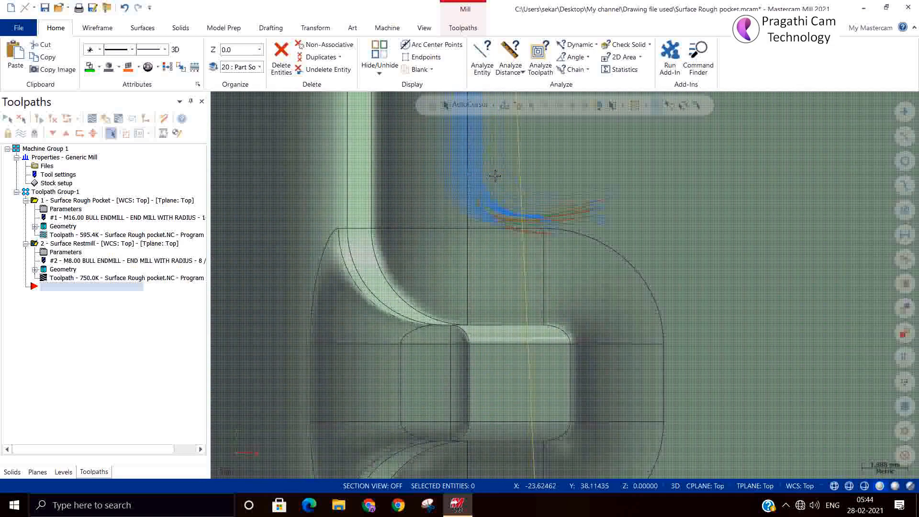
{"action": "scroll", "coordinate": [494, 189], "scroll_direction": "up", "scroll_amount": 1}
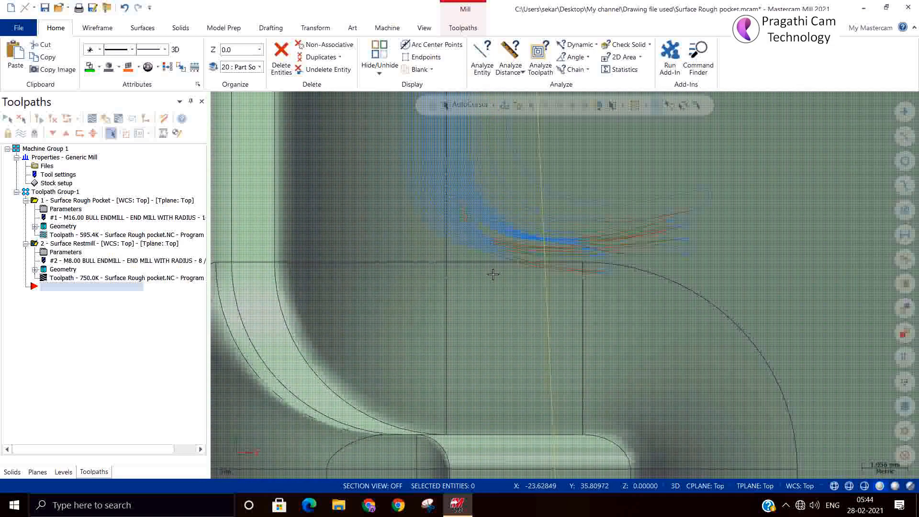
{"action": "scroll", "coordinate": [497, 338], "scroll_direction": "down", "scroll_amount": 8}
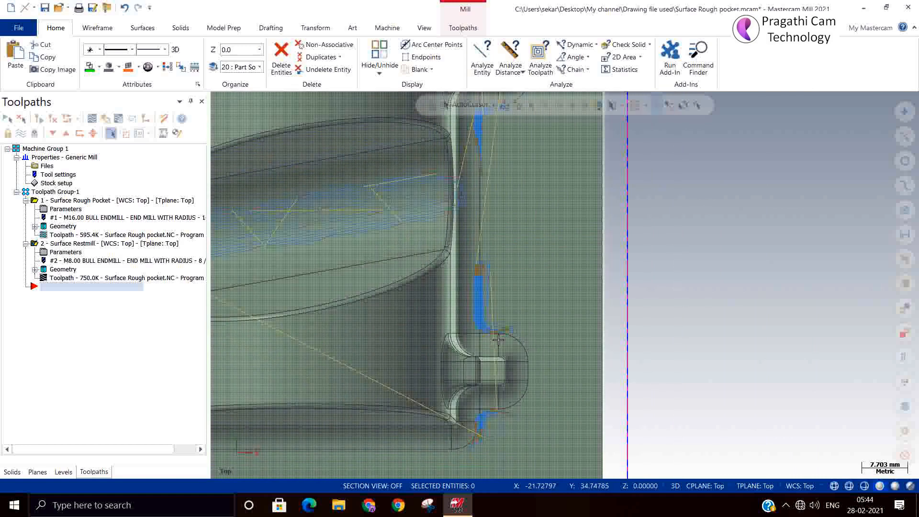
Inspect the restmill passes beside the ribs and in the saddle between the arches from several 3D angles
{"action": "middle_click_drag", "start_coordinate": [499, 339], "coordinate": [486, 357]}
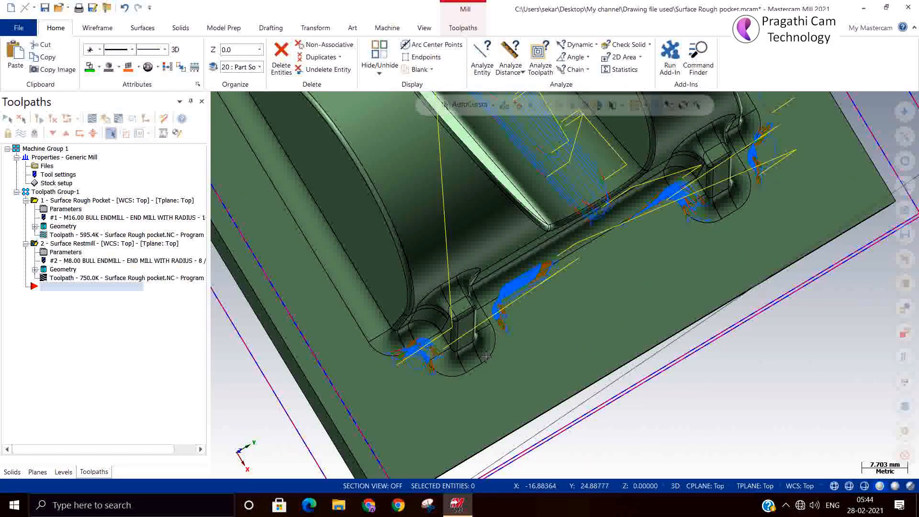
{"action": "scroll", "coordinate": [485, 357], "scroll_direction": "down", "scroll_amount": 4}
{"action": "middle_click_drag", "start_coordinate": [560, 221], "coordinate": [531, 191]}
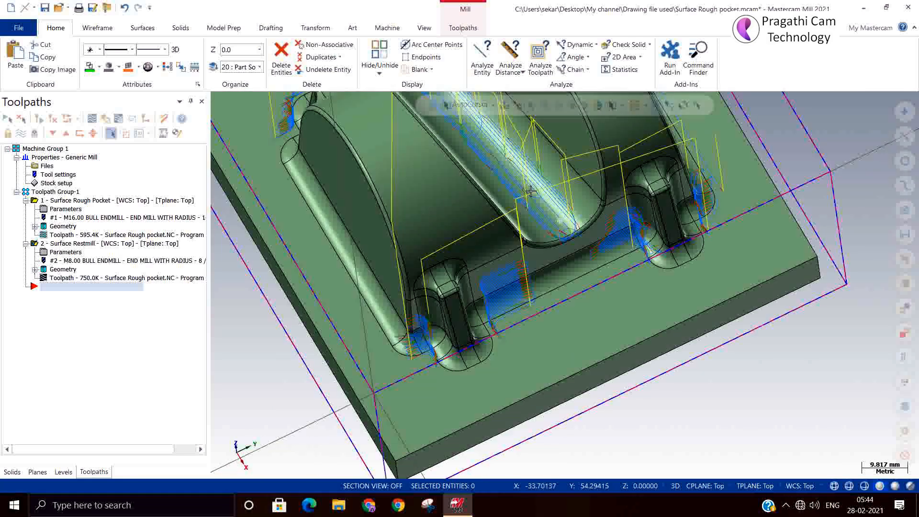
{"action": "scroll", "coordinate": [530, 191], "scroll_direction": "up", "scroll_amount": 8}
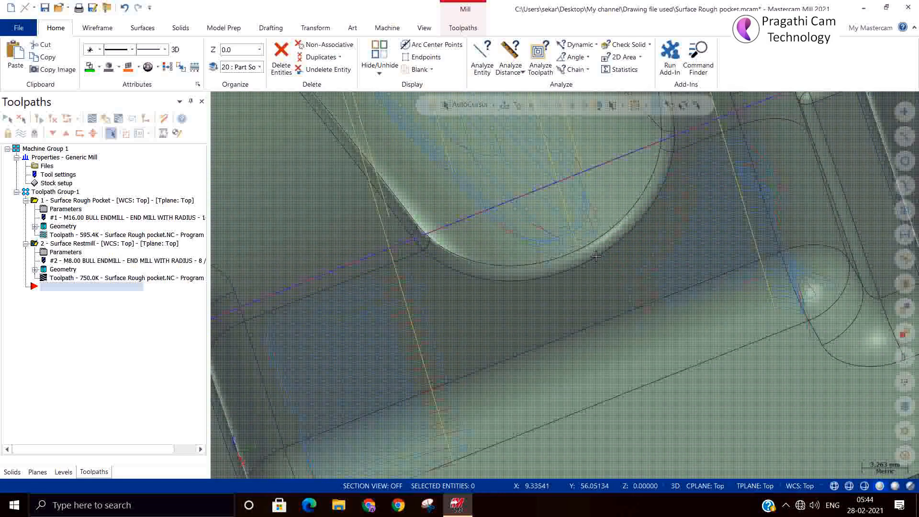
{"action": "scroll", "coordinate": [596, 256], "scroll_direction": "up", "scroll_amount": 1}
{"action": "middle_click_drag", "start_coordinate": [596, 256], "coordinate": [560, 221]}
{"action": "scroll", "coordinate": [560, 221], "scroll_direction": "down", "scroll_amount": 9}
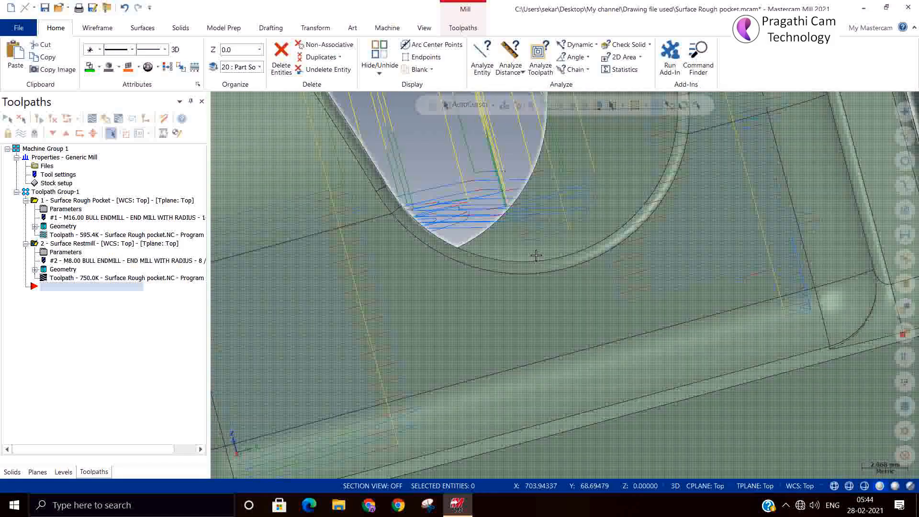
{"action": "middle_click_drag", "start_coordinate": [529, 298], "coordinate": [568, 341]}
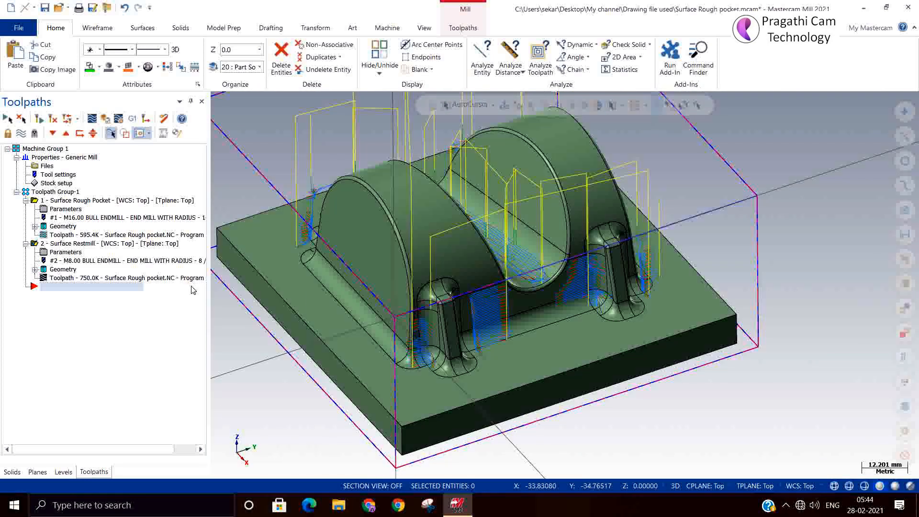
Disallow entry/exit arcs and lines outside the boundary for the Surface Restmill operation and regenerate its toolpath
{"action": "left_click", "coordinate": [48, 244]}
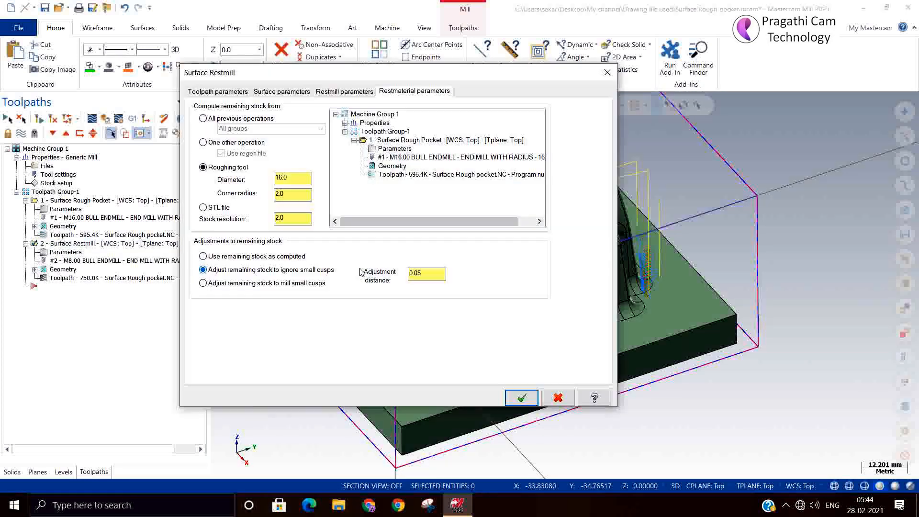
{"action": "left_click", "coordinate": [340, 92]}
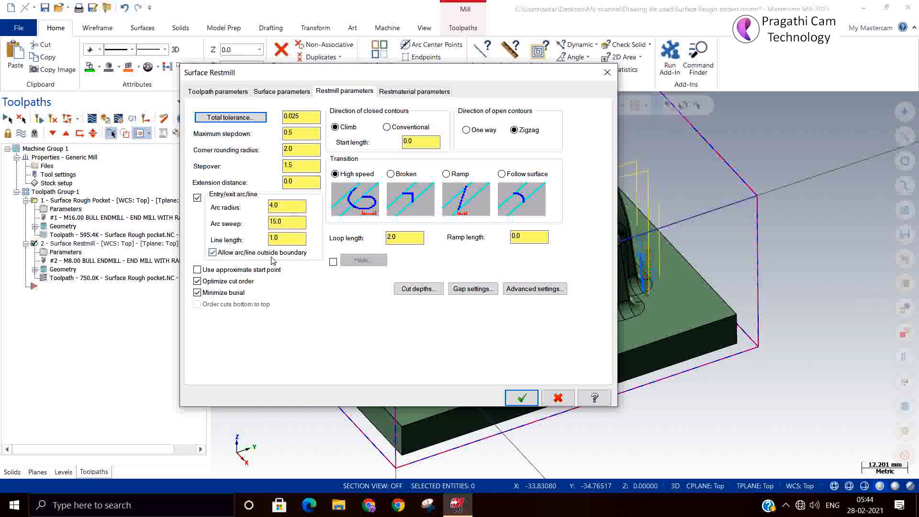
{"action": "left_click", "coordinate": [522, 398]}
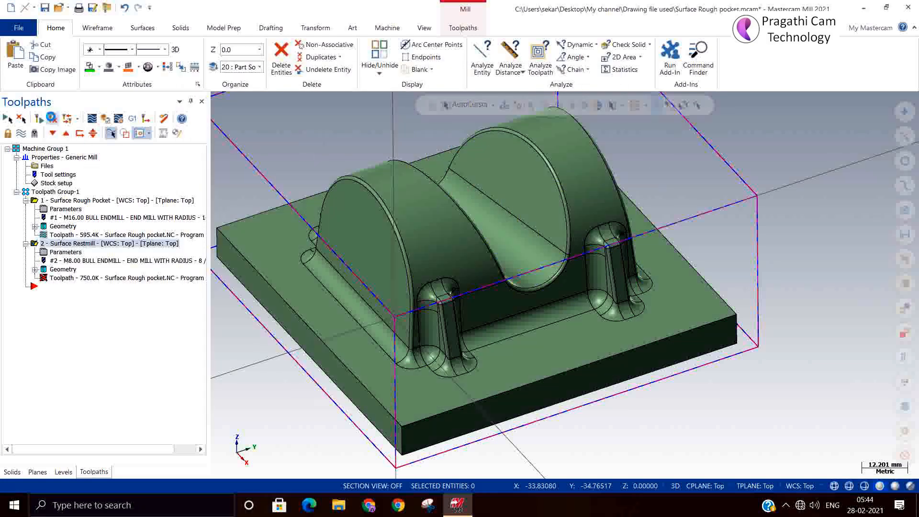
{"action": "left_click", "coordinate": [51, 118]}
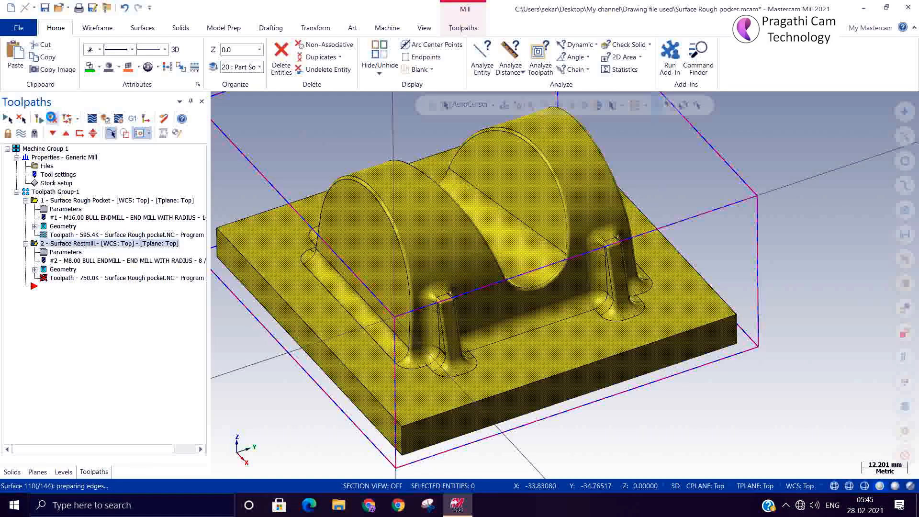
{"action": "left_click", "coordinate": [53, 120]}
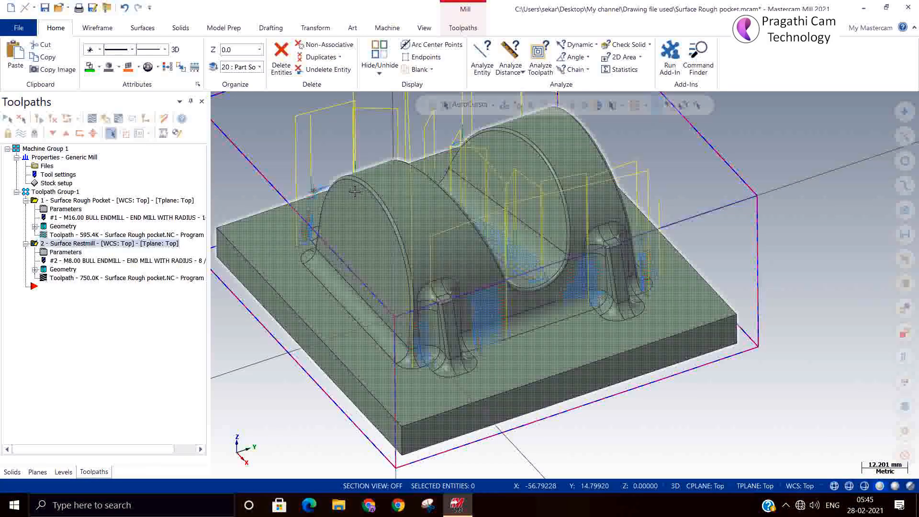
Allow entry/exit arcs and lines outside the boundary again in the Surface Restmill parameters and accept them
{"action": "scroll", "coordinate": [286, 183], "scroll_direction": "up", "scroll_amount": 3}
{"action": "middle_click_drag", "start_coordinate": [286, 183], "coordinate": [230, 201]}
{"action": "left_click", "coordinate": [156, 251]}
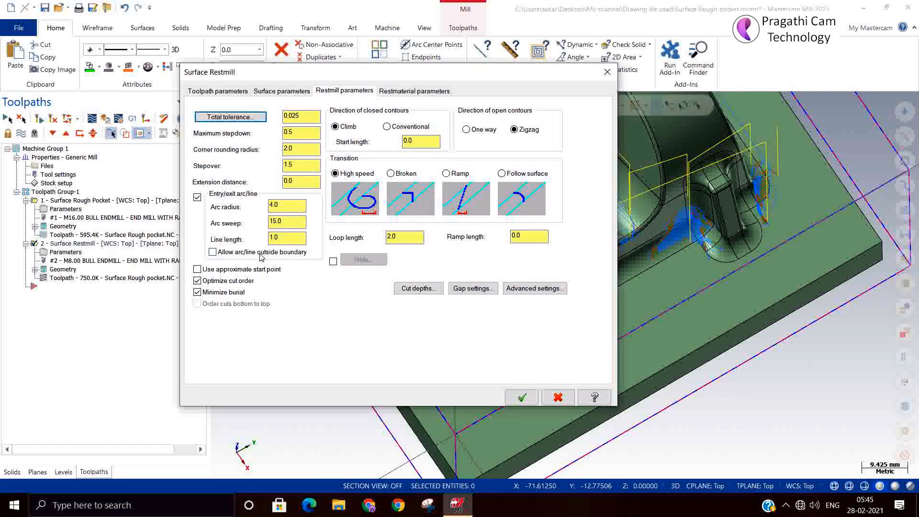
{"action": "left_click", "coordinate": [222, 253]}
{"action": "left_click", "coordinate": [521, 398]}
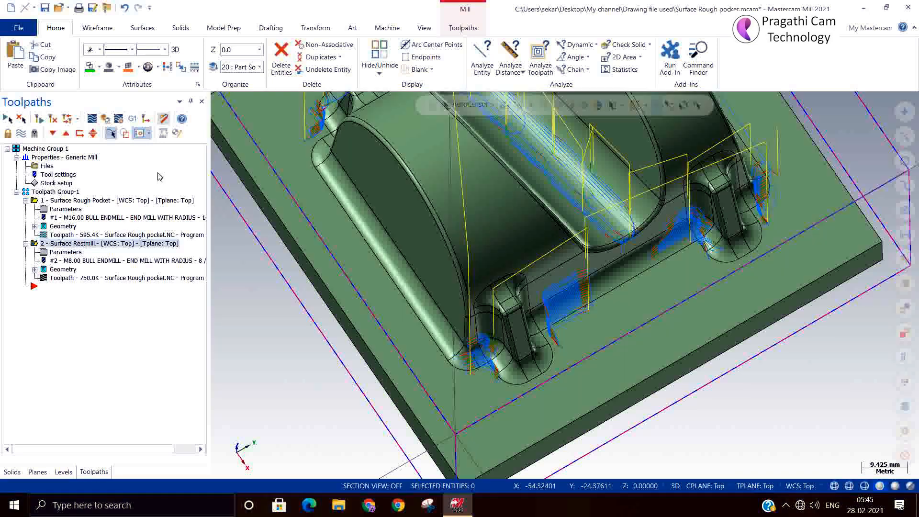
Collapse both operations and move the insertion point to directly after the Surface Rough Pocket operation
{"action": "scroll", "coordinate": [376, 330], "scroll_direction": "down", "scroll_amount": 4}
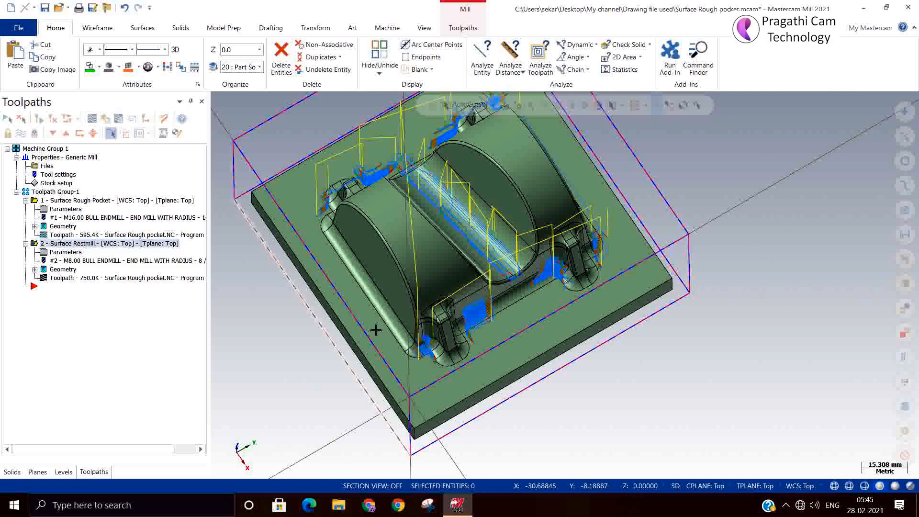
{"action": "right_click", "coordinate": [731, 271]}
{"action": "left_click", "coordinate": [750, 378]}
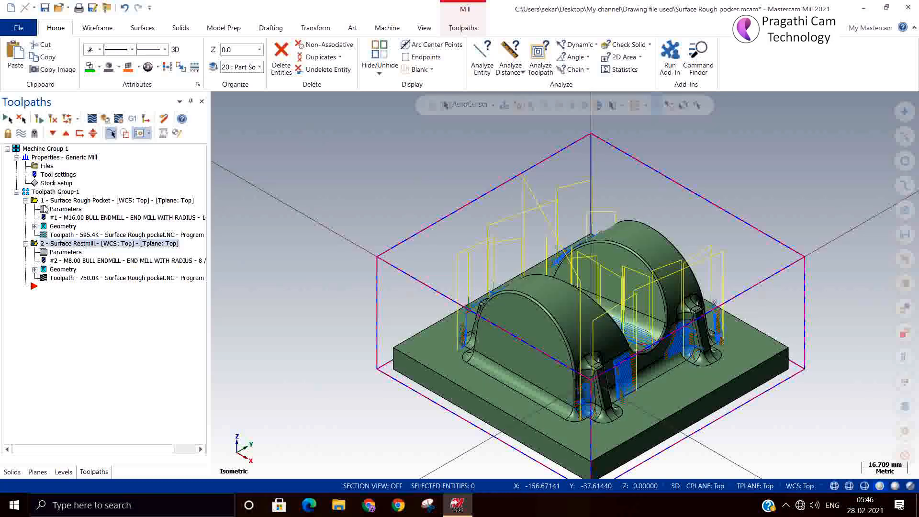
{"action": "left_click", "coordinate": [26, 200]}
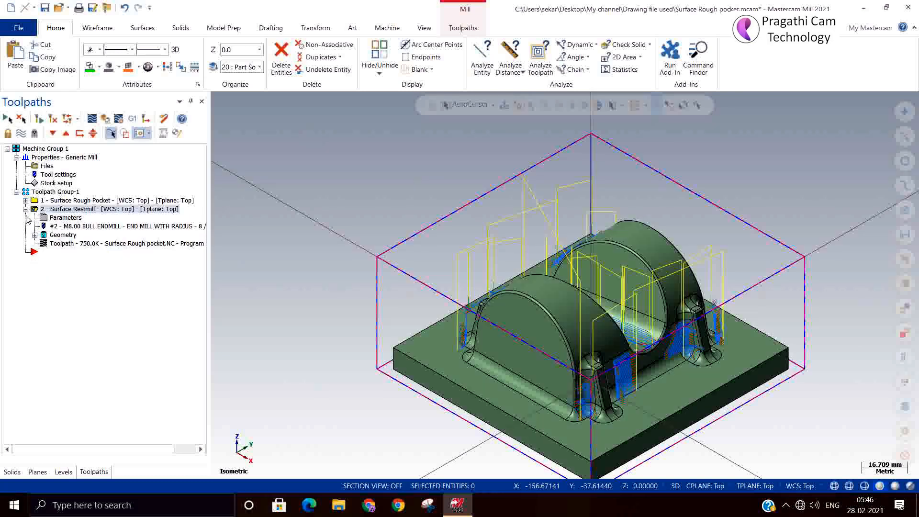
{"action": "left_click", "coordinate": [26, 209]}
{"action": "left_click_drag", "start_coordinate": [32, 218], "coordinate": [31, 201]}
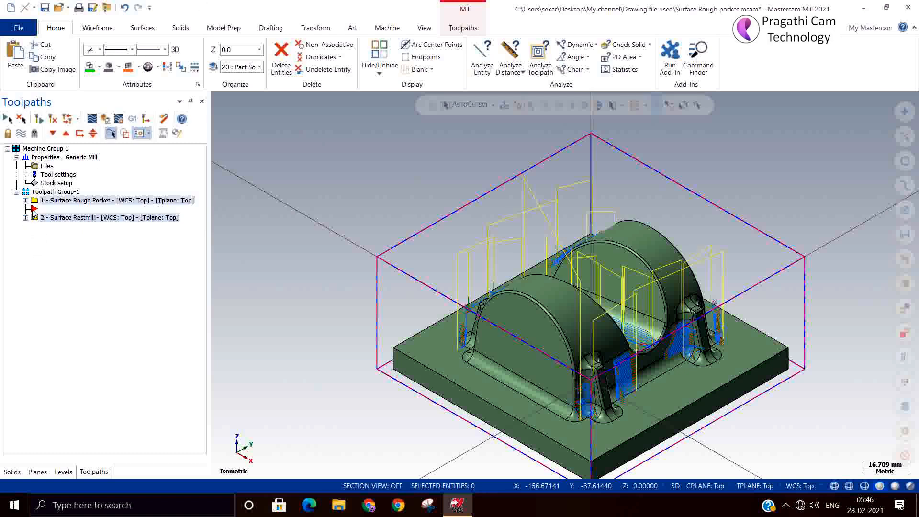
Start a stock model and take its rectangular initial shape of 110 x 110 x 50 mm from the stock setup
{"action": "left_click", "coordinate": [34, 200]}
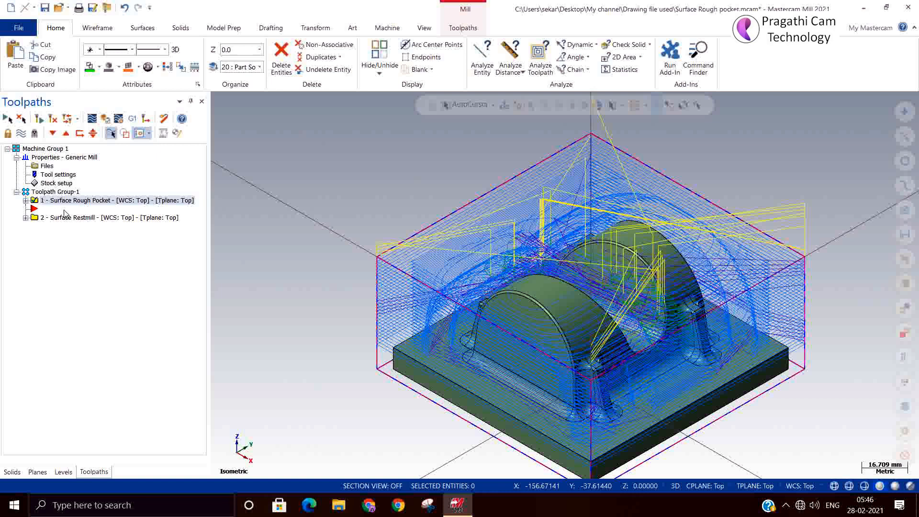
{"action": "right_click", "coordinate": [322, 199]}
{"action": "left_click", "coordinate": [349, 298]}
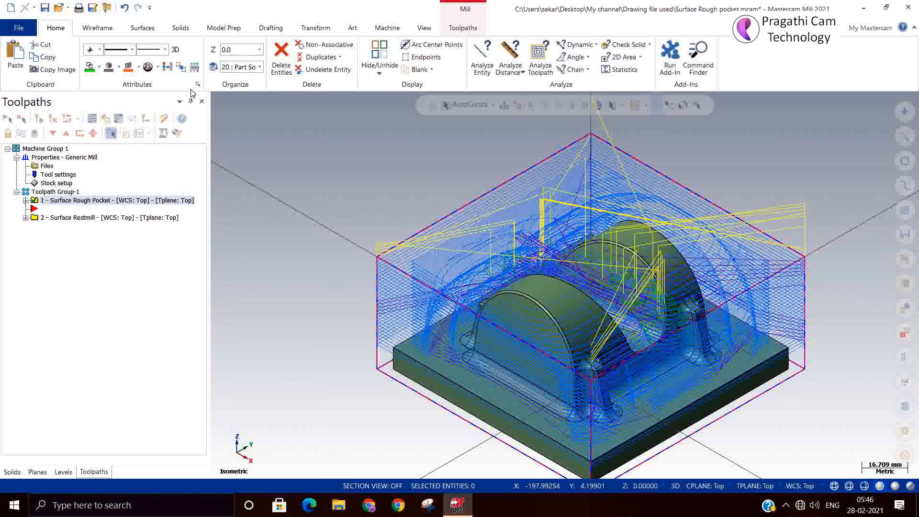
{"action": "left_click", "coordinate": [460, 30]}
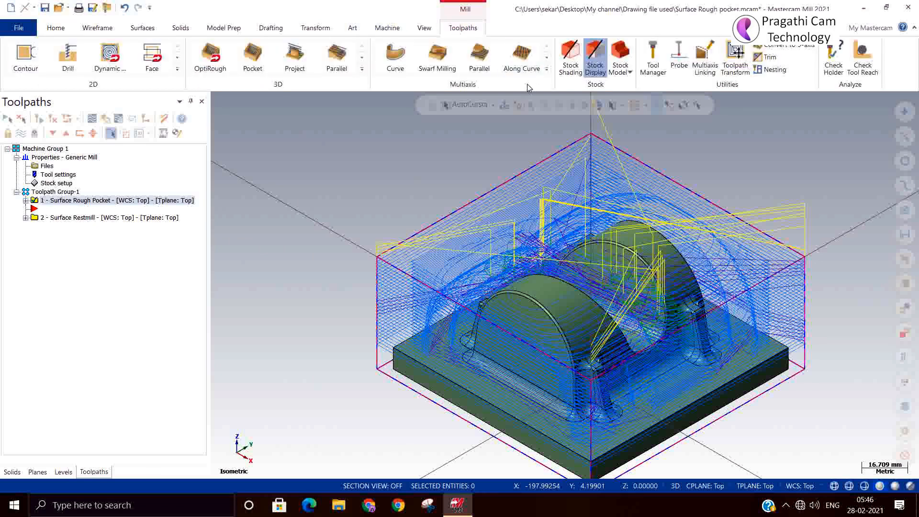
{"action": "left_click", "coordinate": [621, 48]}
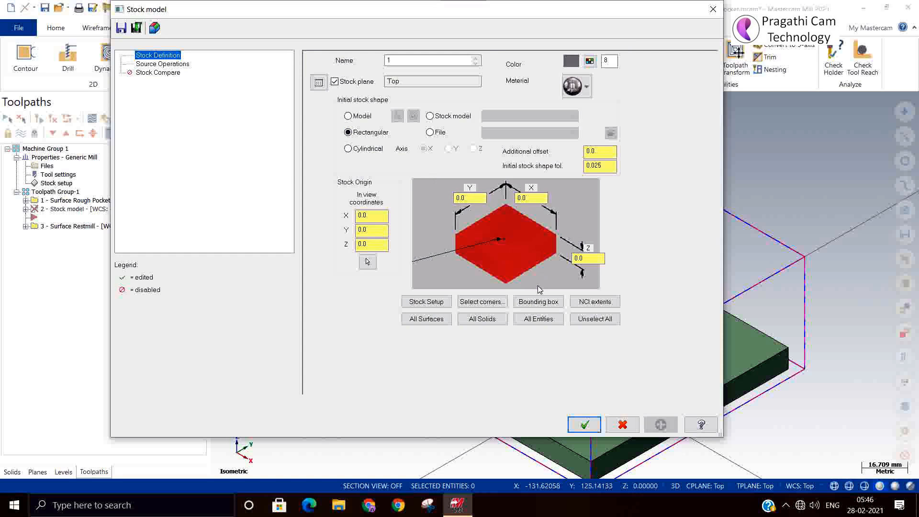
{"action": "left_click", "coordinate": [430, 306]}
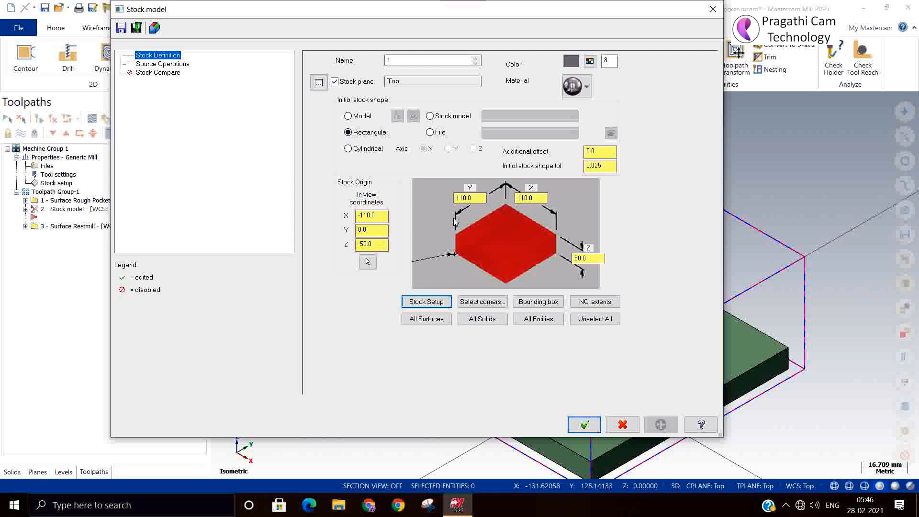
Choose the Surface Rough Pocket operation as the source for computing the stock model, keeping the path tolerance at 0.1
{"action": "left_click", "coordinate": [175, 65]}
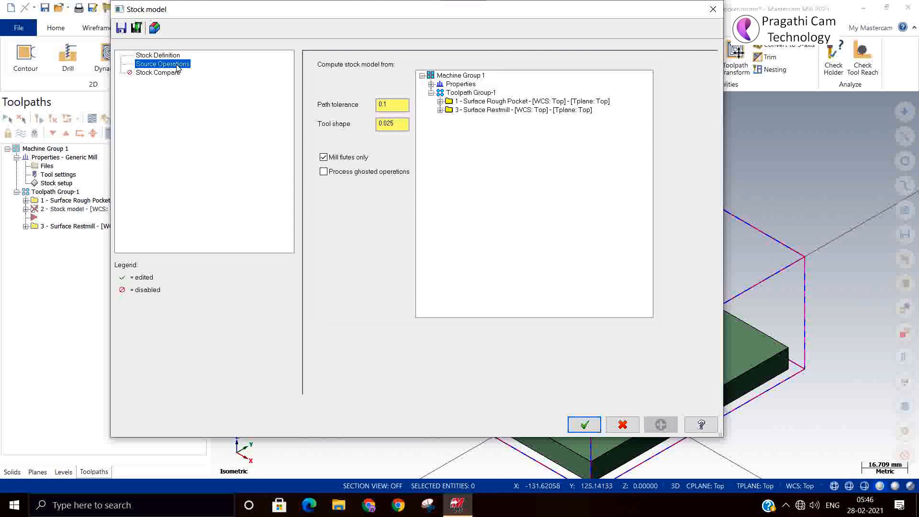
{"action": "left_click", "coordinate": [484, 102]}
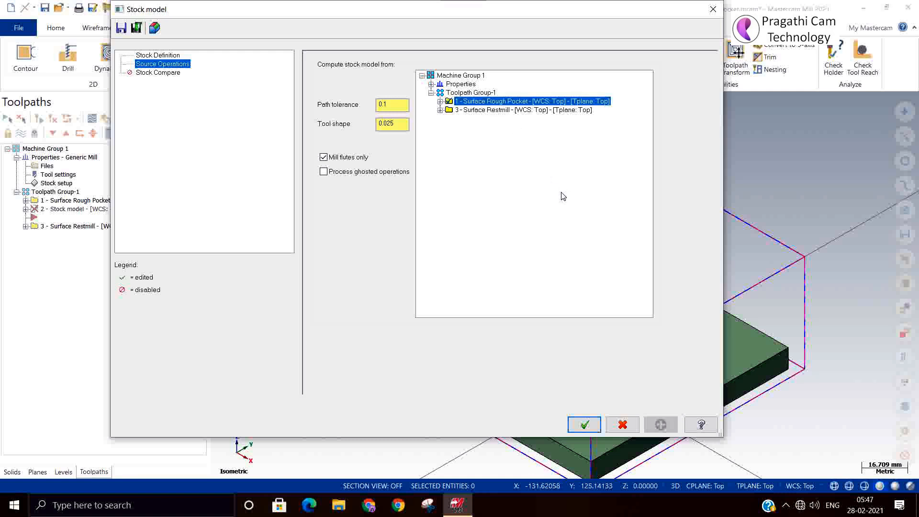
{"action": "left_click", "coordinate": [392, 105]}
Review the stock compare, source operation and stock definition settings, reapply the stock setup dimensions, and accept to generate the stock model
{"action": "left_click", "coordinate": [153, 75]}
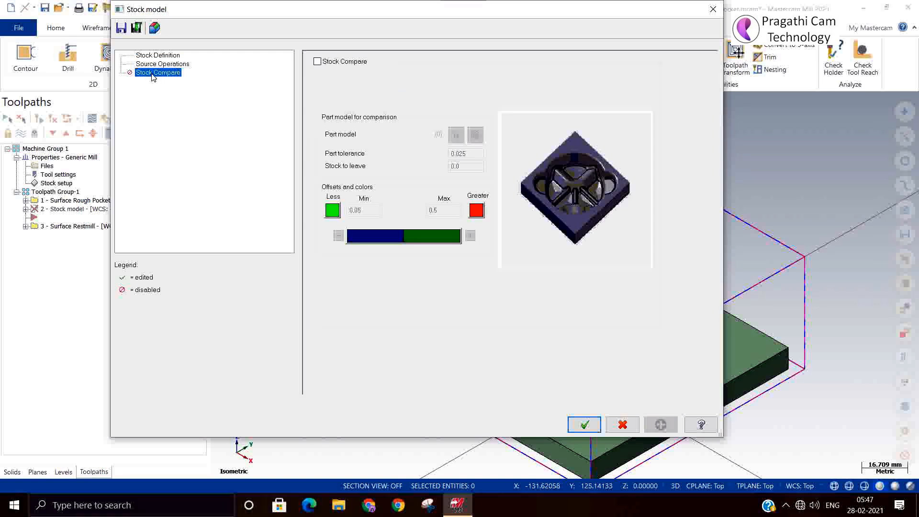
{"action": "left_click", "coordinate": [155, 66]}
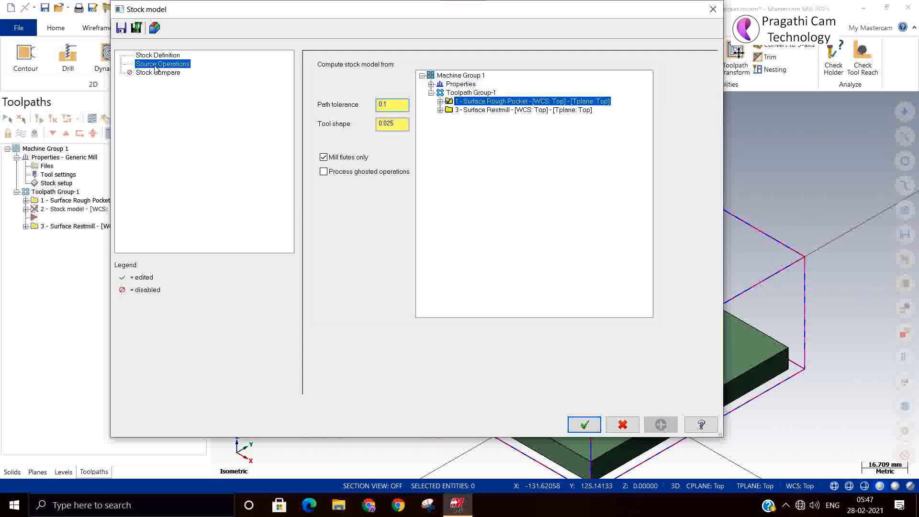
{"action": "left_click", "coordinate": [162, 56]}
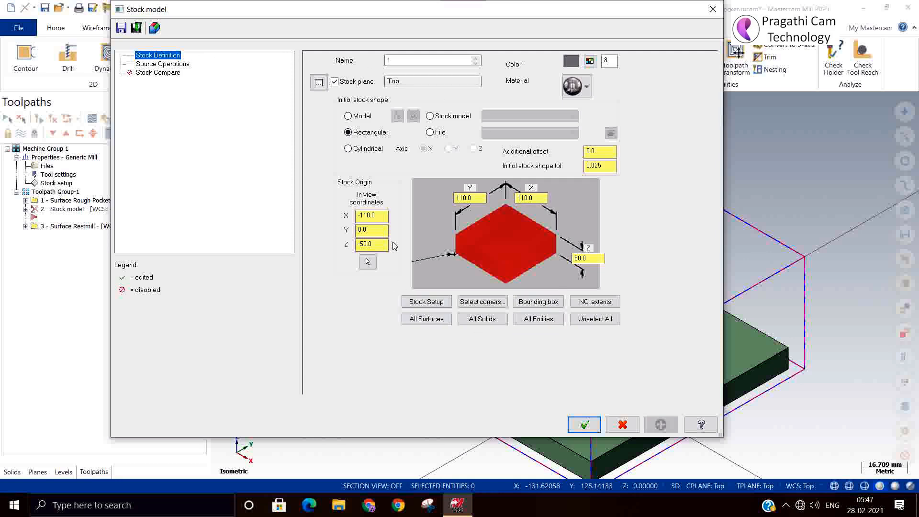
{"action": "left_click", "coordinate": [440, 307]}
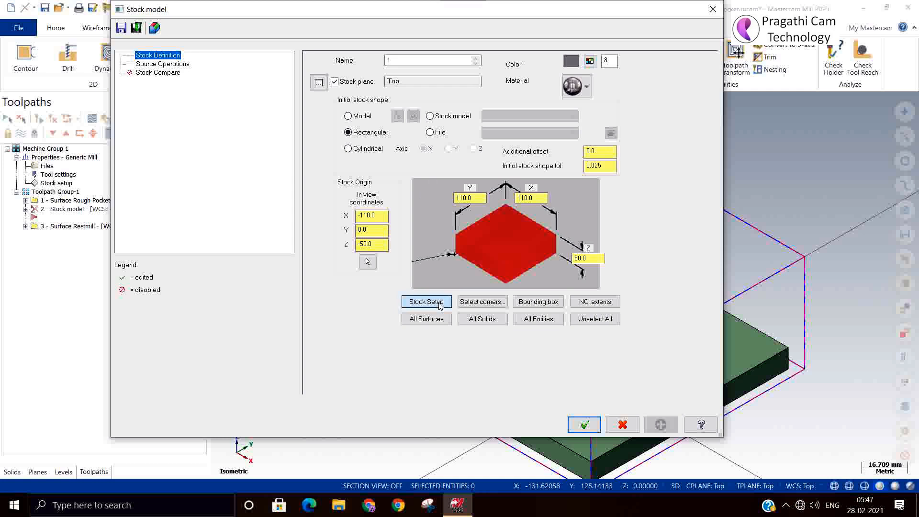
{"action": "left_click", "coordinate": [163, 64]}
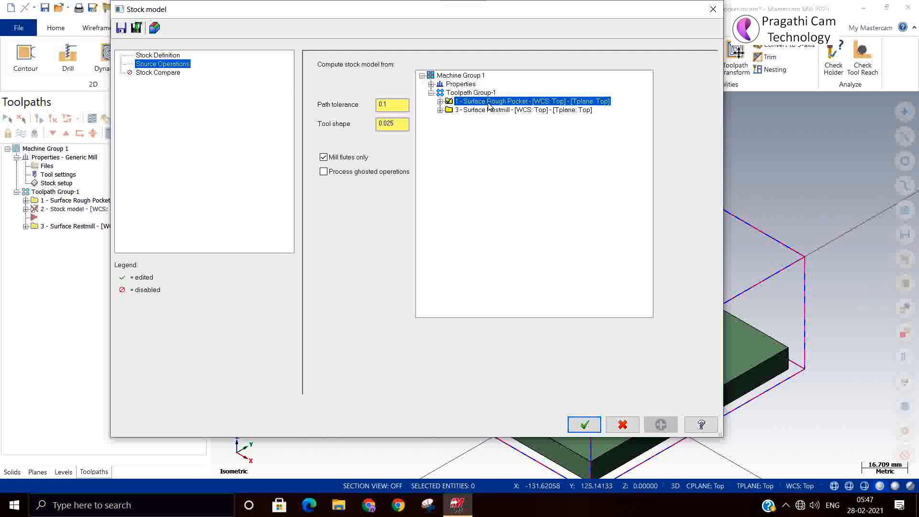
{"action": "left_click", "coordinate": [585, 425]}
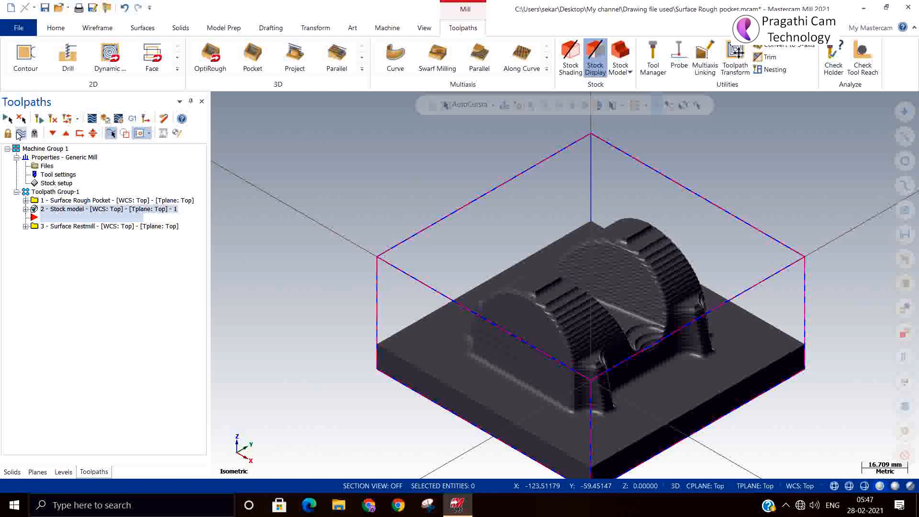
Toggle the stock model's display to compare it with the finished part, and check the simulator's stock options without changing them
{"action": "left_click", "coordinate": [19, 134]}
{"action": "left_click", "coordinate": [19, 134]}
{"action": "left_click", "coordinate": [19, 134]}
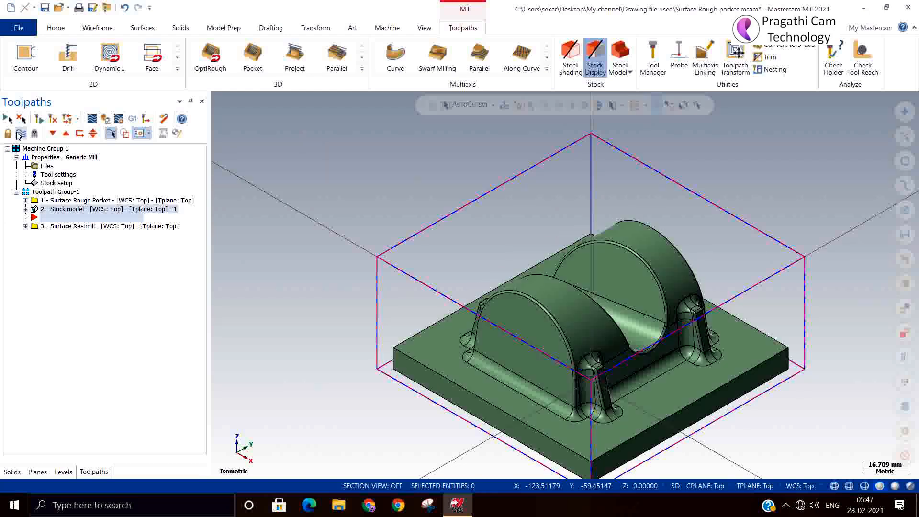
{"action": "left_click", "coordinate": [19, 134]}
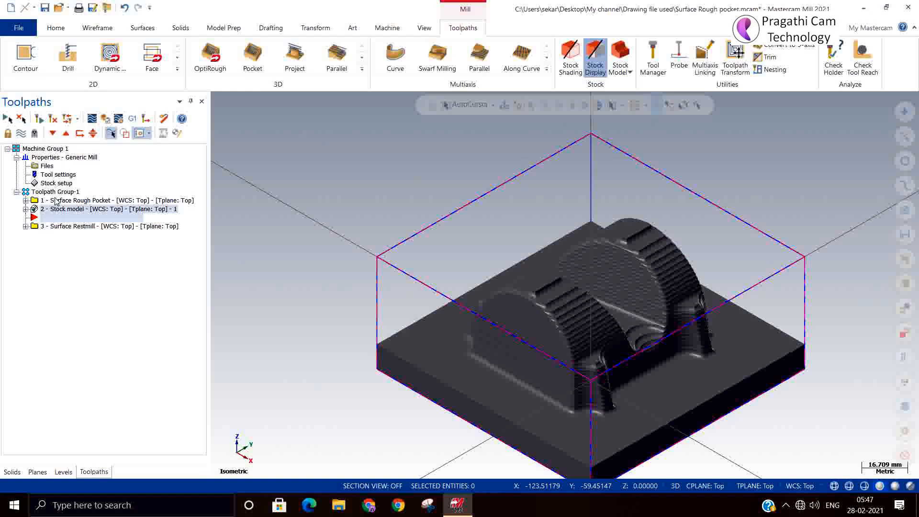
{"action": "left_click", "coordinate": [21, 134]}
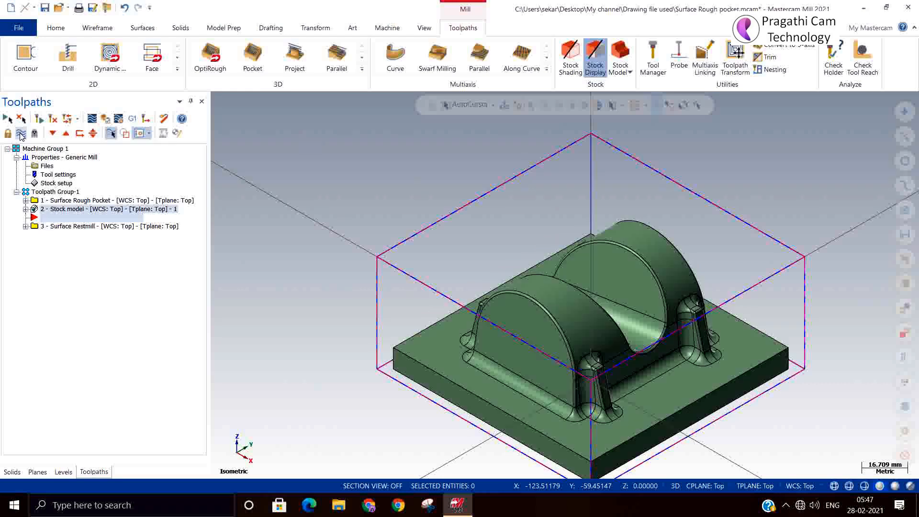
{"action": "left_click", "coordinate": [119, 119]}
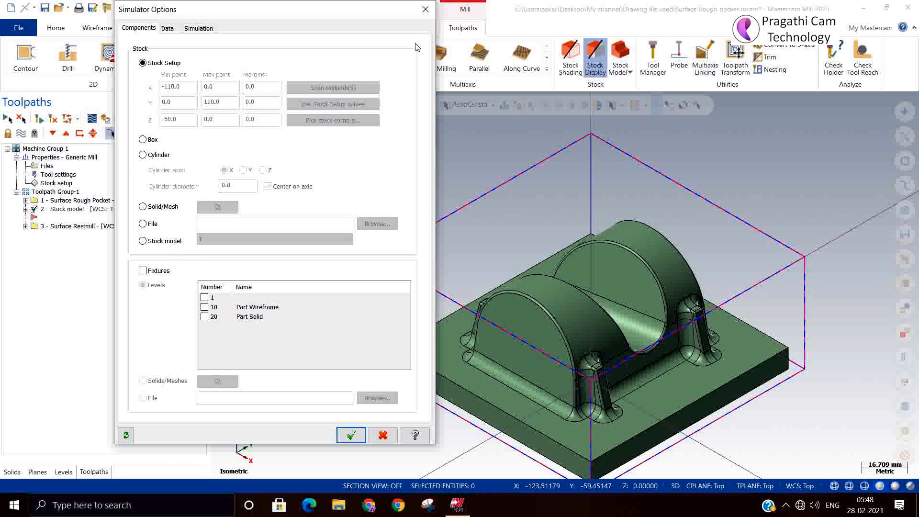
{"action": "left_click", "coordinate": [425, 9]}
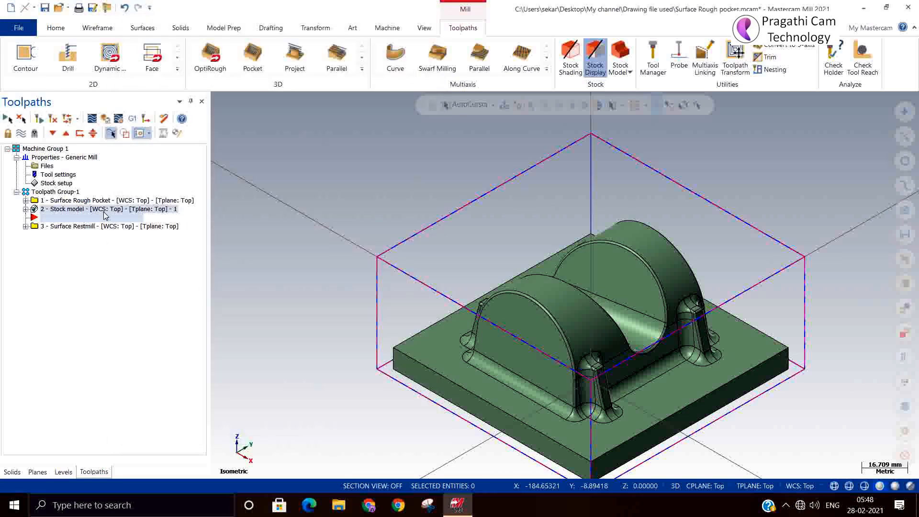
Reopen the stock model's definition, try the Stock model and Model initial shapes, and return to Rectangular with the stock setup dimensions
{"action": "double_click", "coordinate": [78, 211]}
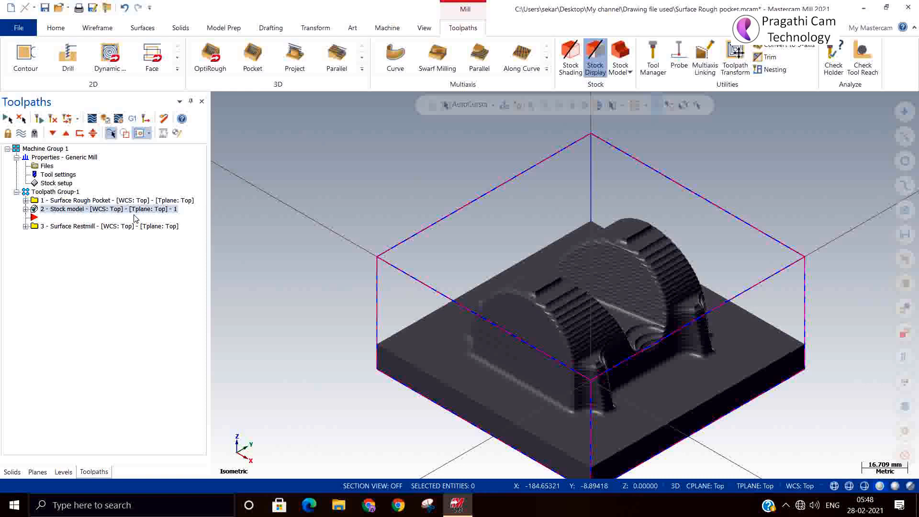
{"action": "left_click", "coordinate": [26, 209]}
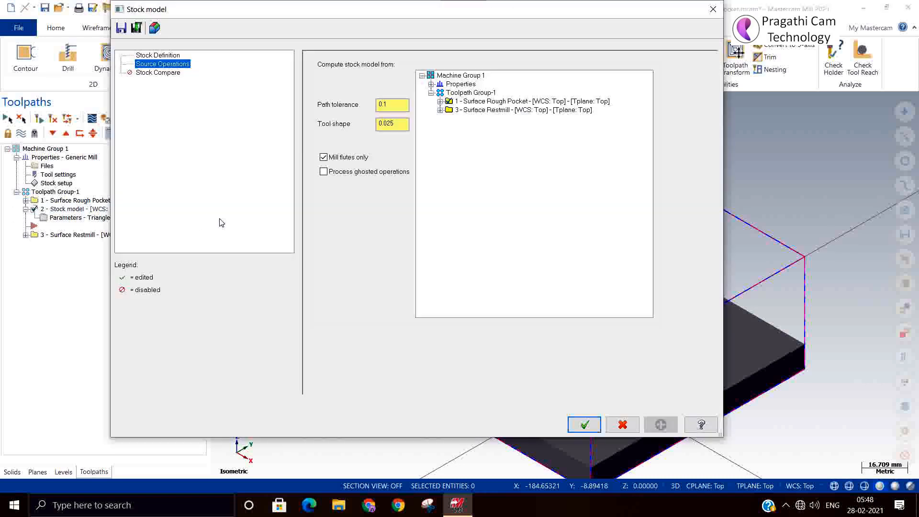
{"action": "left_click", "coordinate": [158, 56]}
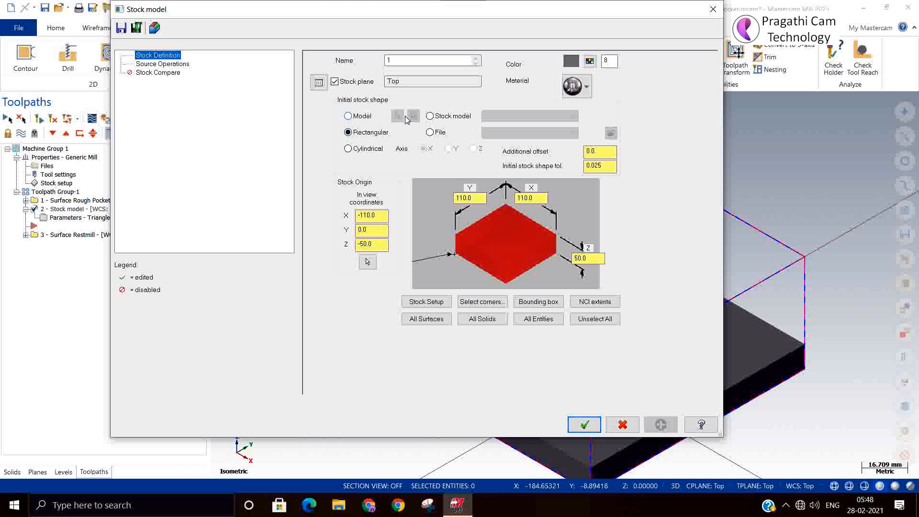
{"action": "left_click", "coordinate": [431, 117]}
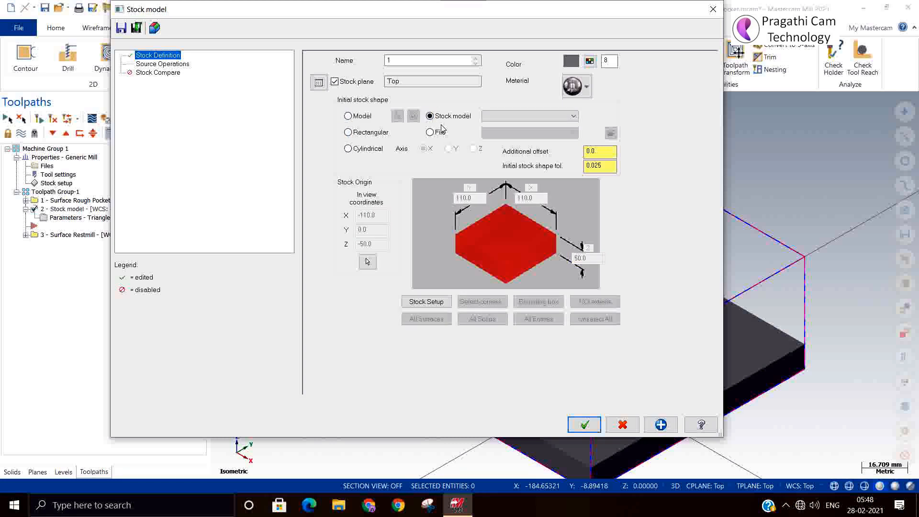
{"action": "left_click", "coordinate": [349, 116]}
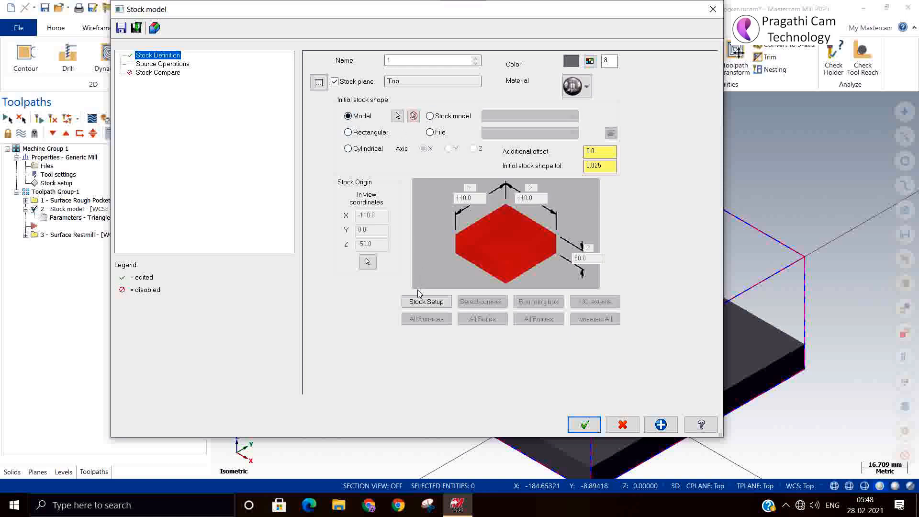
{"action": "left_click", "coordinate": [349, 133]}
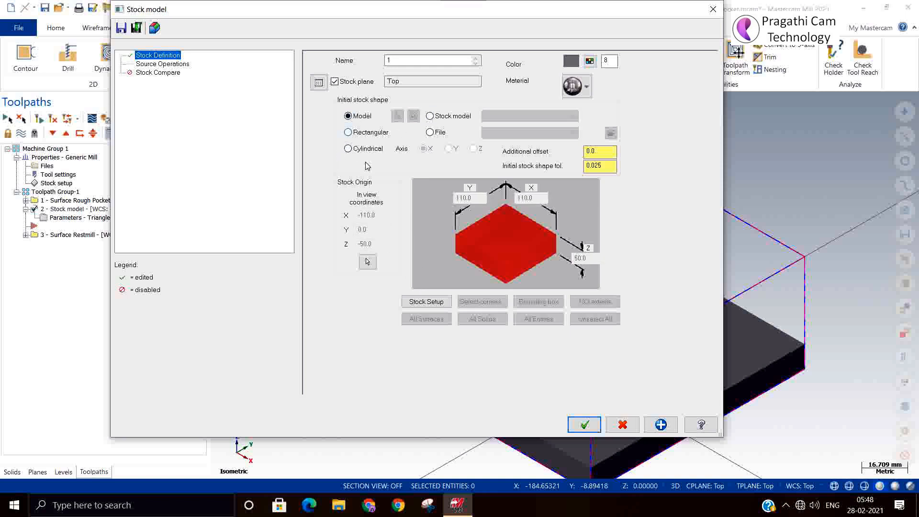
{"action": "left_click", "coordinate": [438, 303]}
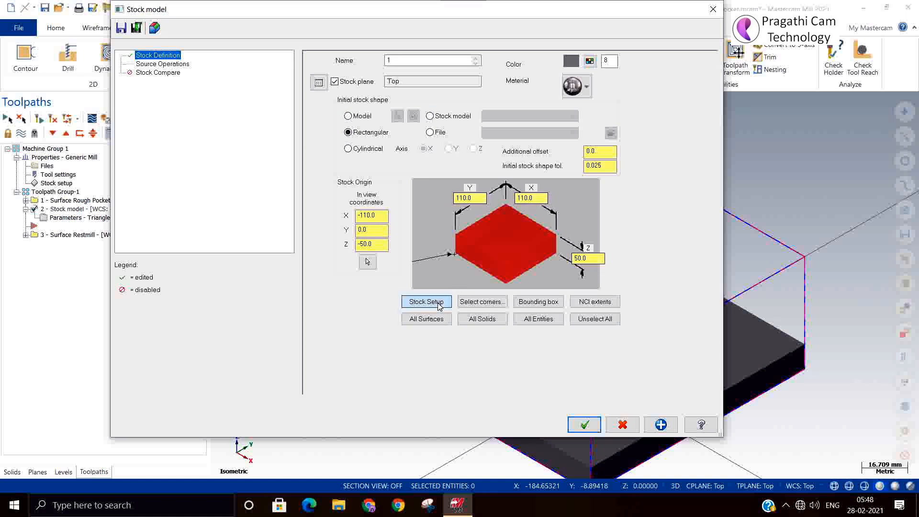
Check the source operations, name the stock model "stock after rough", and accept to regenerate it
{"action": "left_click", "coordinate": [163, 64]}
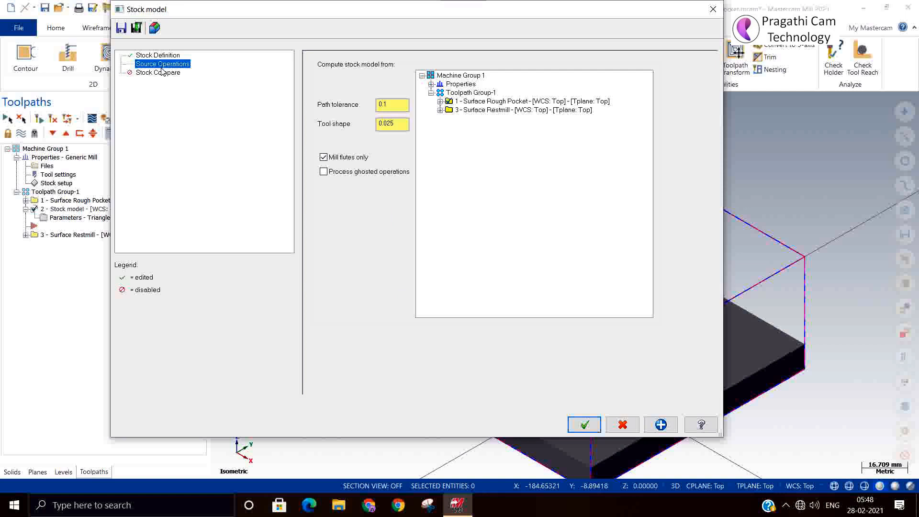
{"action": "left_click", "coordinate": [159, 56]}
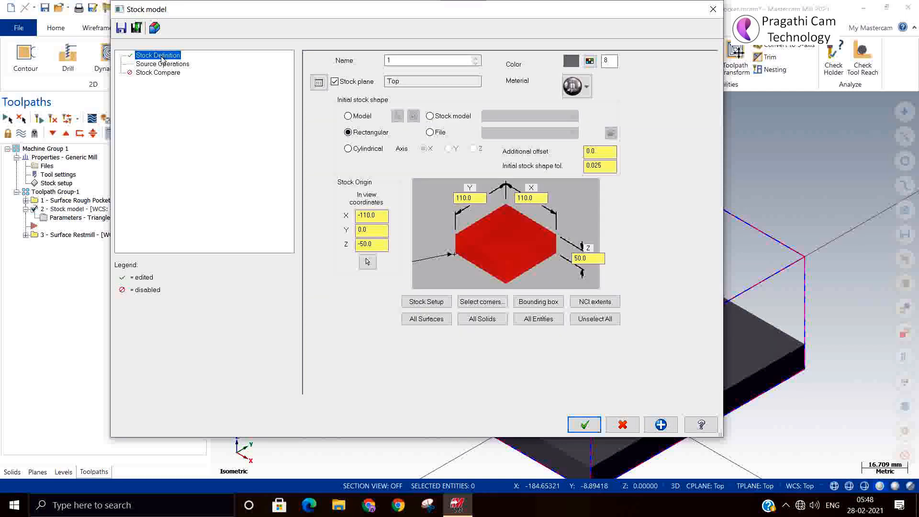
{"action": "left_click", "coordinate": [393, 60]}
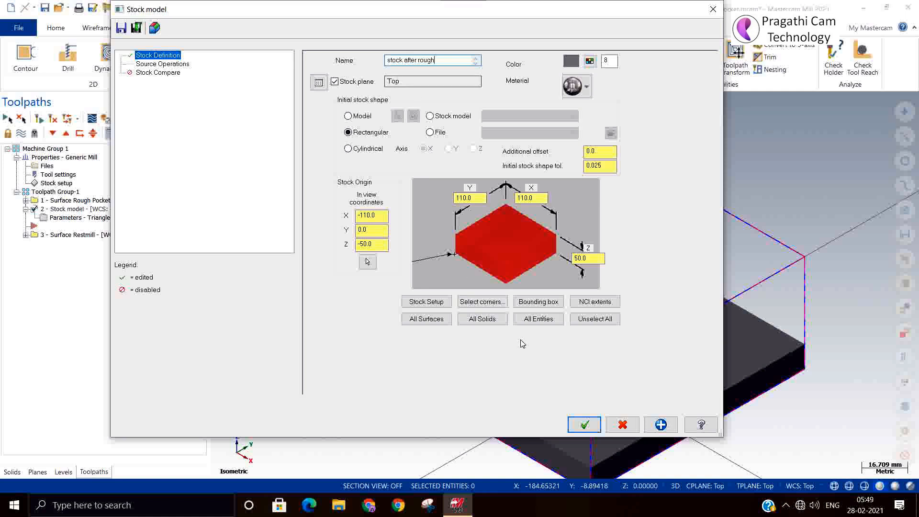
{"action": "left_click", "coordinate": [584, 425]}
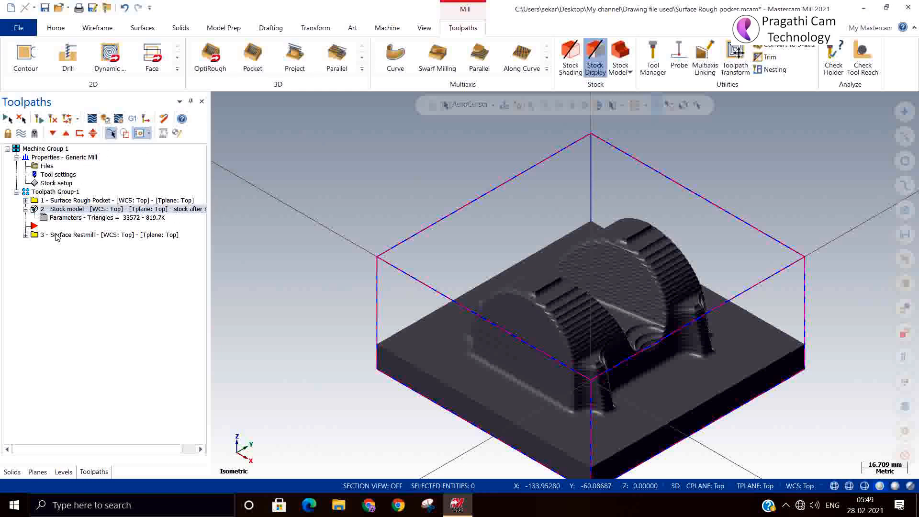
Set the simulator's starting stock to the stock model "stock after rough" and accept the options
{"action": "left_click", "coordinate": [123, 120]}
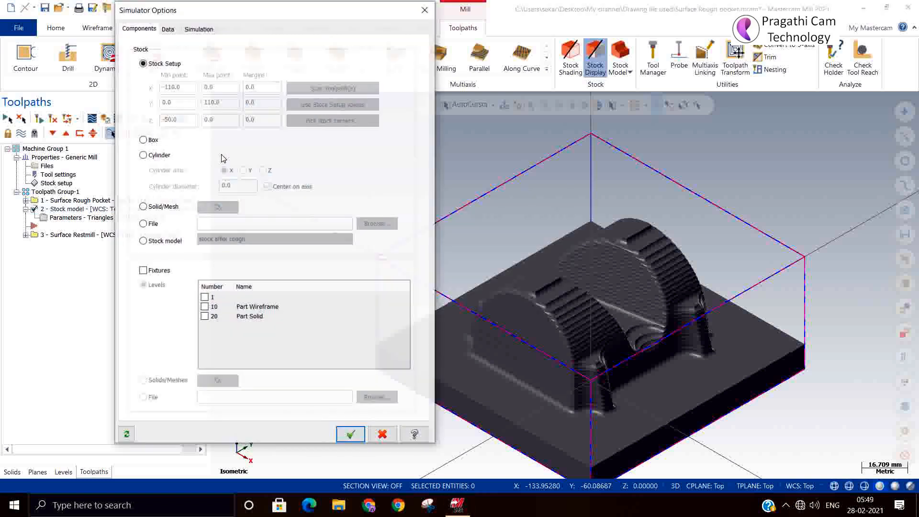
{"action": "left_click", "coordinate": [143, 241]}
{"action": "left_click", "coordinate": [229, 241]}
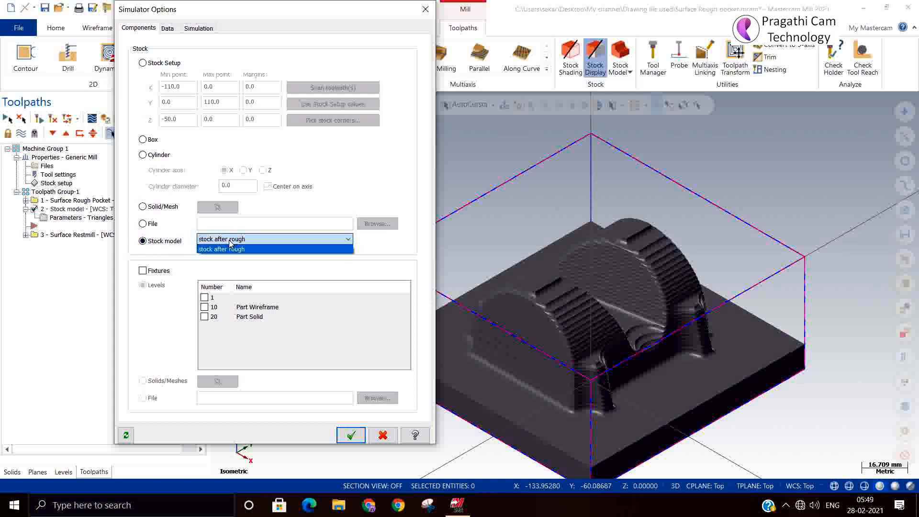
{"action": "left_click", "coordinate": [229, 240]}
{"action": "left_click", "coordinate": [230, 240]}
{"action": "left_click", "coordinate": [229, 242]}
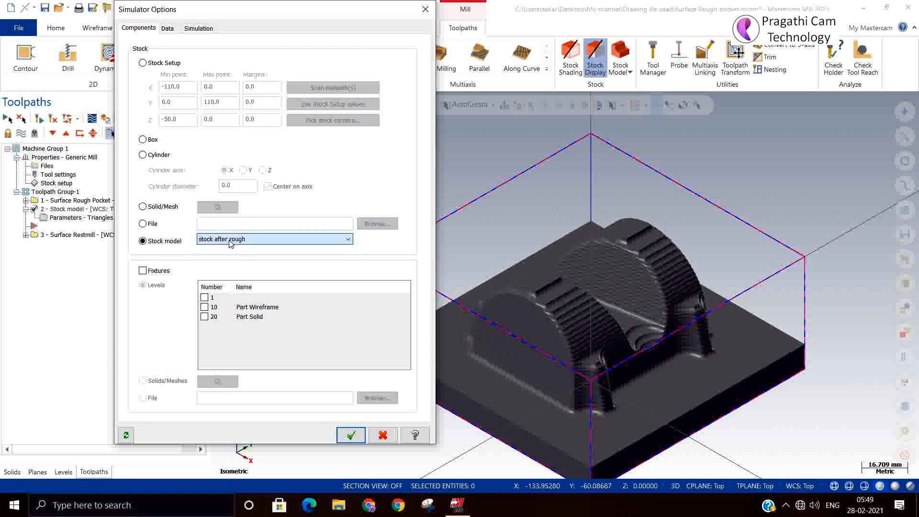
{"action": "left_click", "coordinate": [351, 435]}
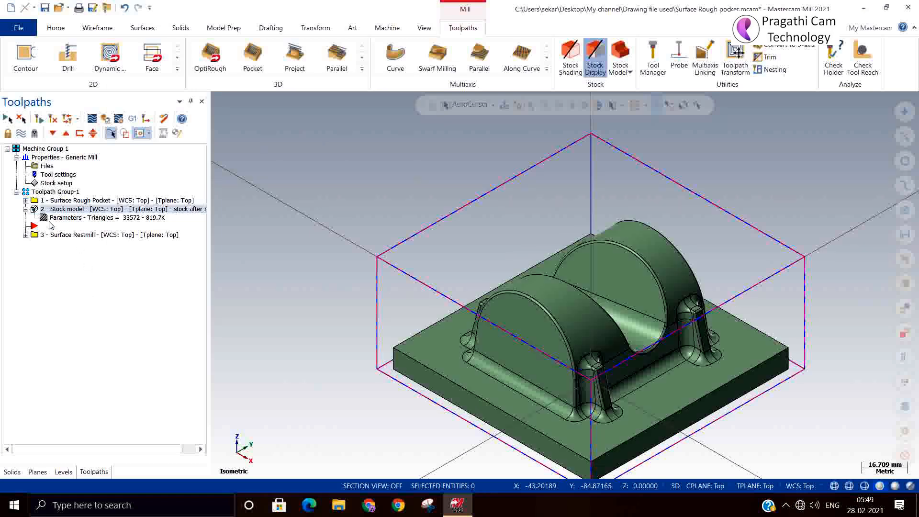
Select only the Surface Restmill operation, recheck that the simulator stock is "stock after rough", and start verifying the toolpath
{"action": "left_click", "coordinate": [57, 235]}
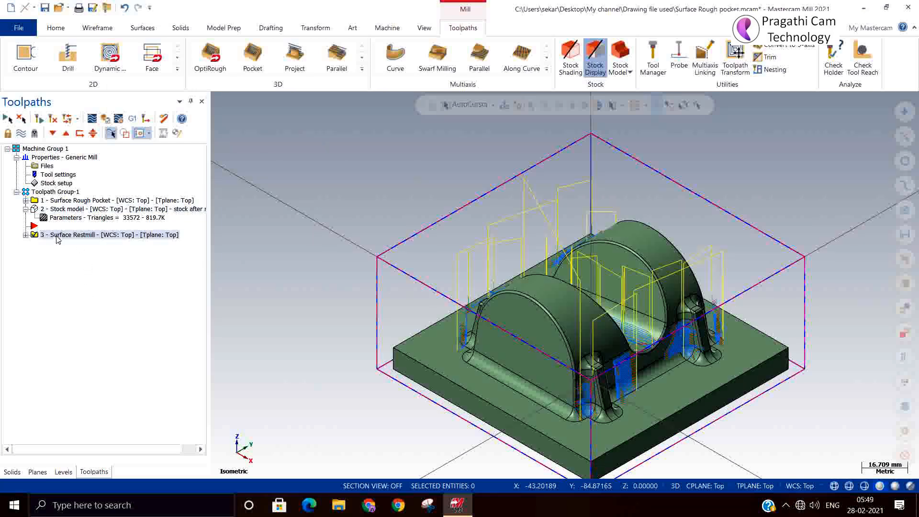
{"action": "left_click", "coordinate": [124, 133]}
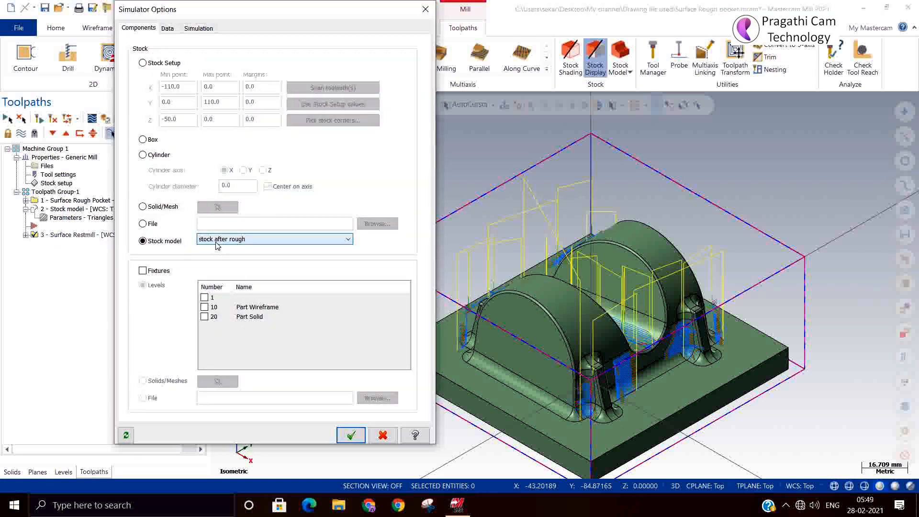
{"action": "left_click", "coordinate": [343, 437]}
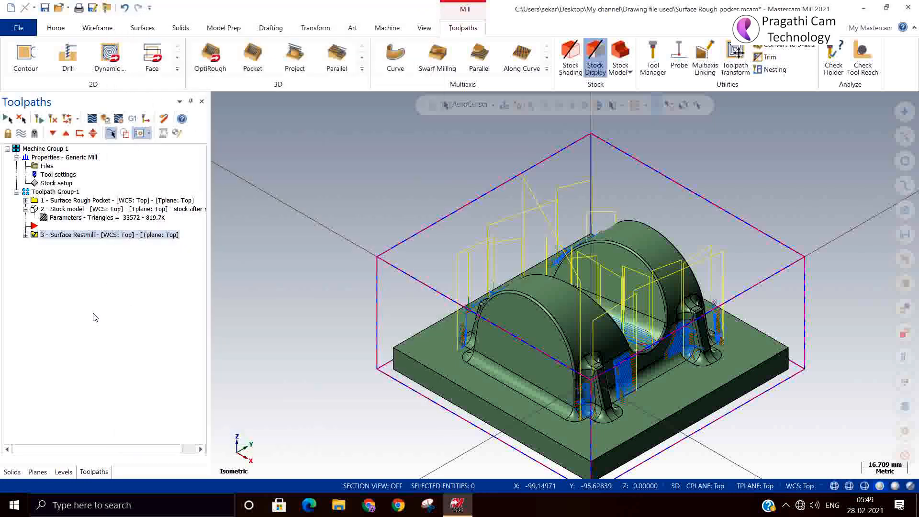
{"action": "left_click", "coordinate": [118, 123]}
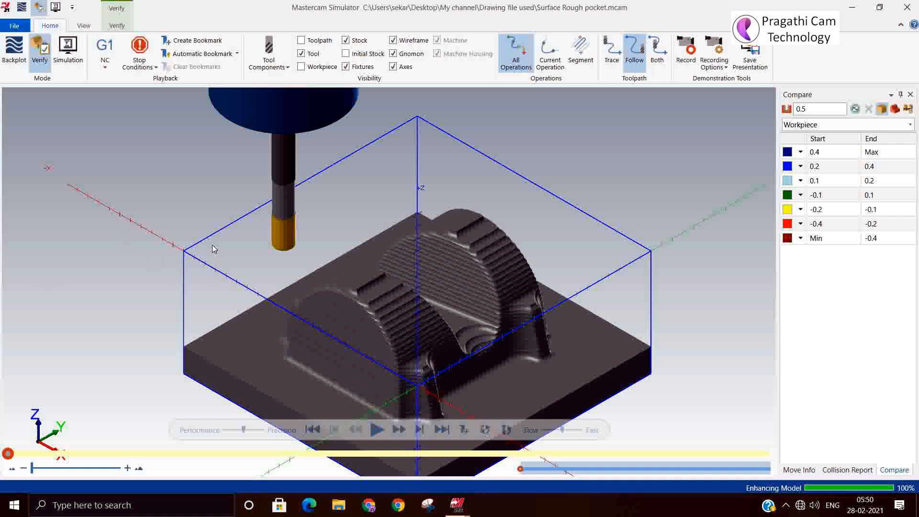
View the rough-pocketed stock up close, reduce the playback speed, and run the Surface Restmill simulation
{"action": "middle_click_drag", "start_coordinate": [214, 247], "coordinate": [256, 266]}
{"action": "scroll", "coordinate": [256, 266], "scroll_direction": "down", "scroll_amount": 4}
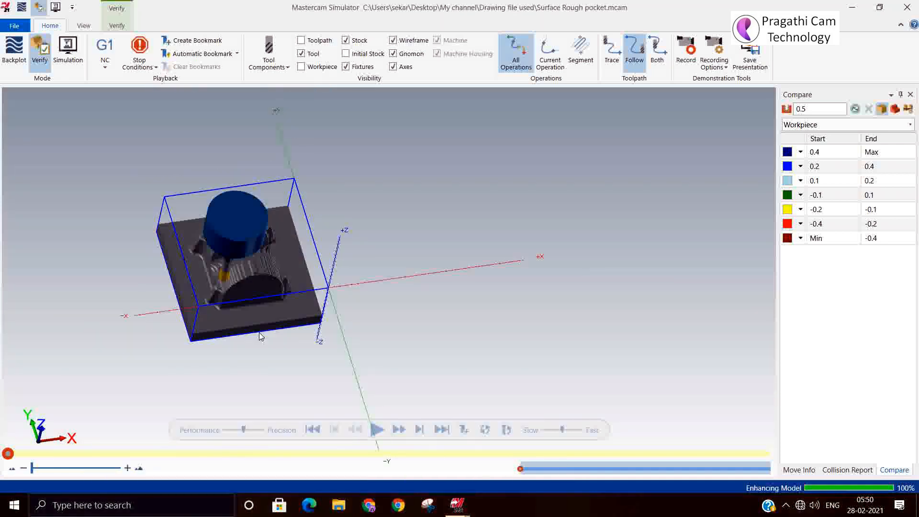
{"action": "scroll", "coordinate": [192, 335], "scroll_direction": "up", "scroll_amount": 3}
{"action": "middle_click_drag", "start_coordinate": [194, 328], "coordinate": [289, 313]}
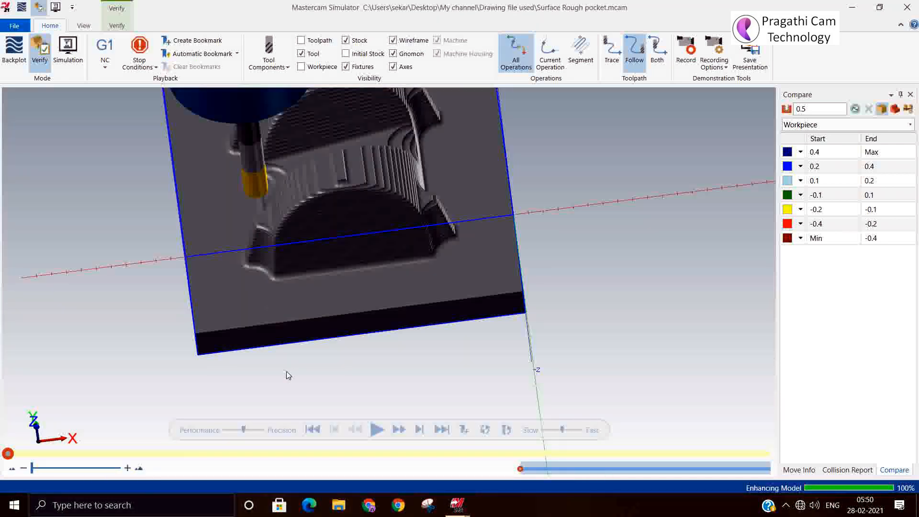
{"action": "scroll", "coordinate": [225, 327], "scroll_direction": "up", "scroll_amount": 1}
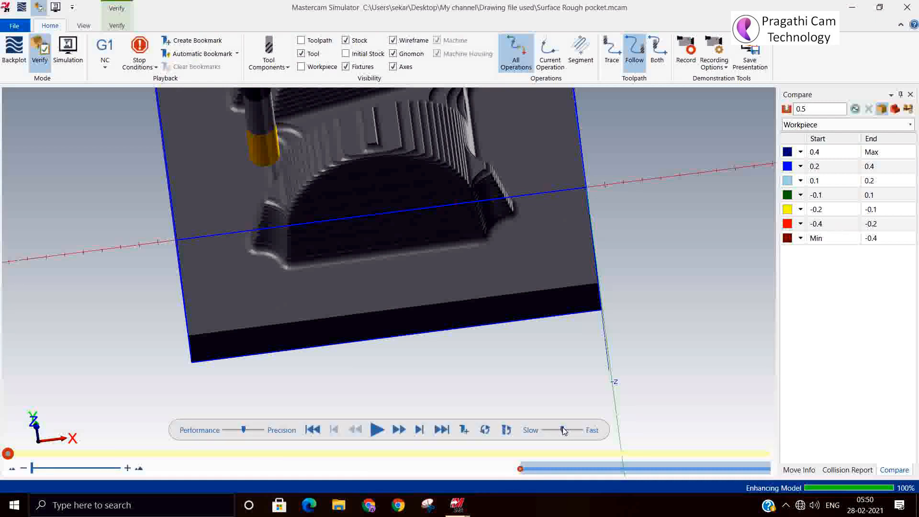
{"action": "left_click_drag", "start_coordinate": [565, 431], "coordinate": [550, 431]}
{"action": "left_click", "coordinate": [378, 430]}
Follow the Surface Restmill simulation closely from several angles, examining the material removed around the ribs and between the two arches
{"action": "middle_click_drag", "start_coordinate": [369, 394], "coordinate": [373, 376]}
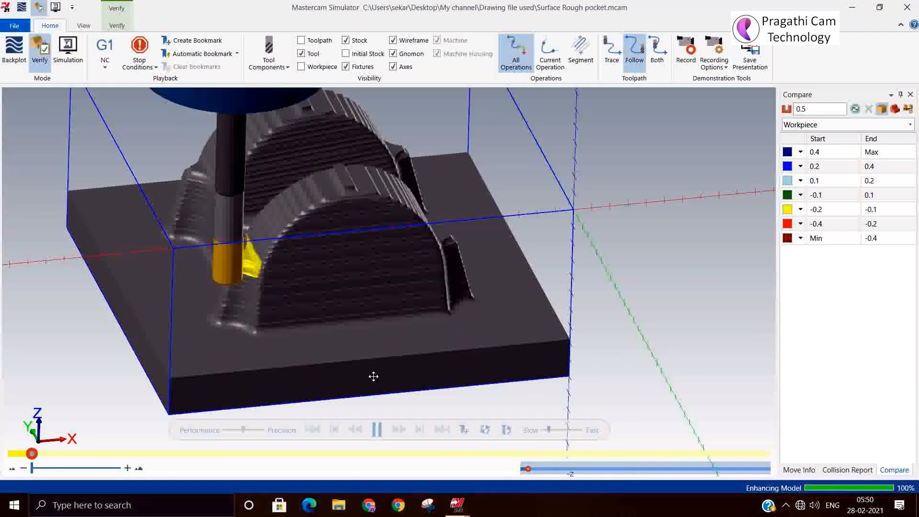
{"action": "scroll", "coordinate": [232, 345], "scroll_direction": "up", "scroll_amount": 5}
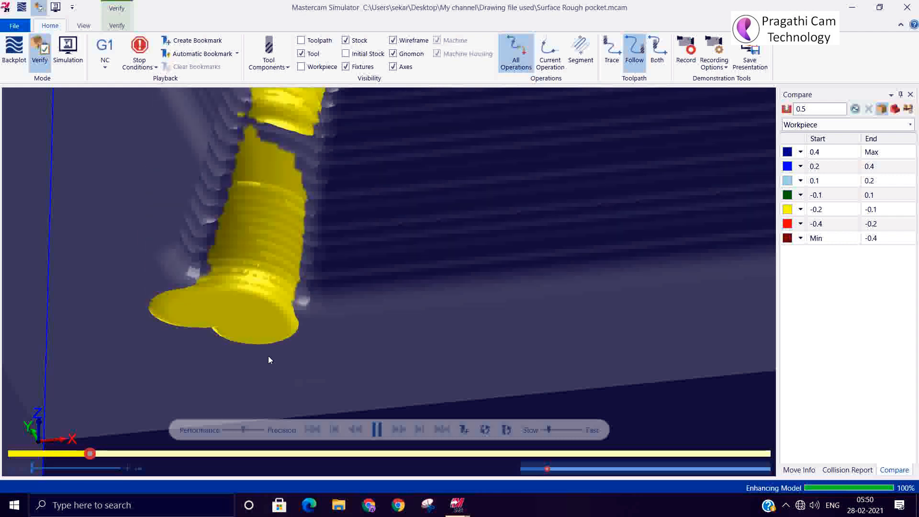
{"action": "scroll", "coordinate": [269, 356], "scroll_direction": "down", "scroll_amount": 4}
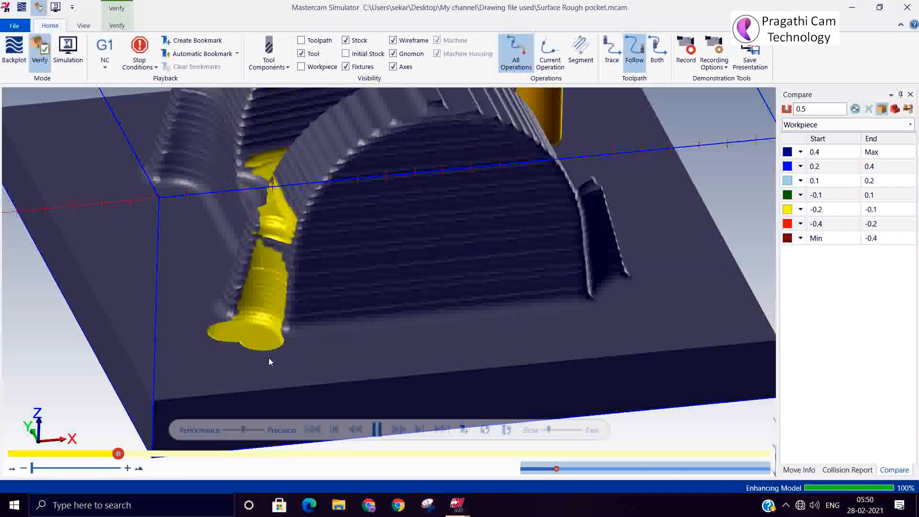
{"action": "mouse_move", "coordinate": [268, 357]}
{"action": "middle_mouse_down"}
{"action": "mouse_move", "coordinate": [297, 359]}
{"action": "mouse_move", "coordinate": [229, 356]}
{"action": "middle_mouse_up"}
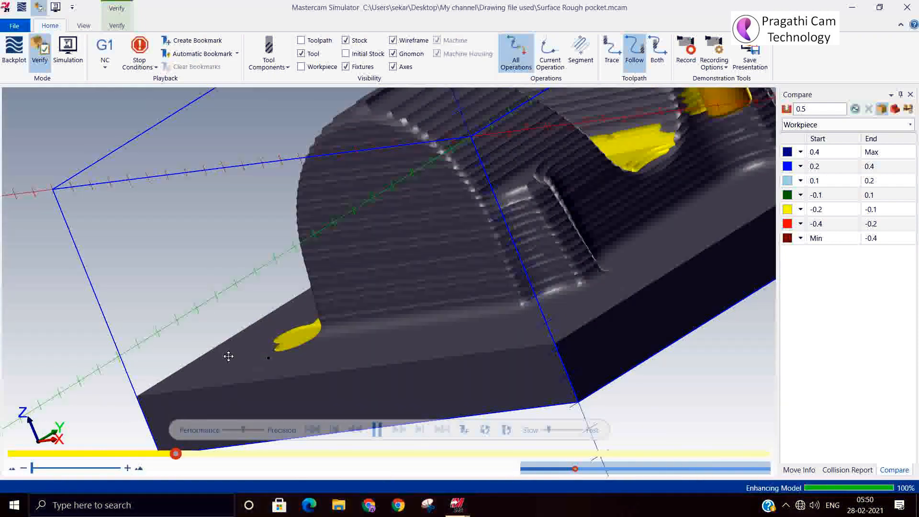
{"action": "scroll", "coordinate": [362, 383], "scroll_direction": "down", "scroll_amount": 2}
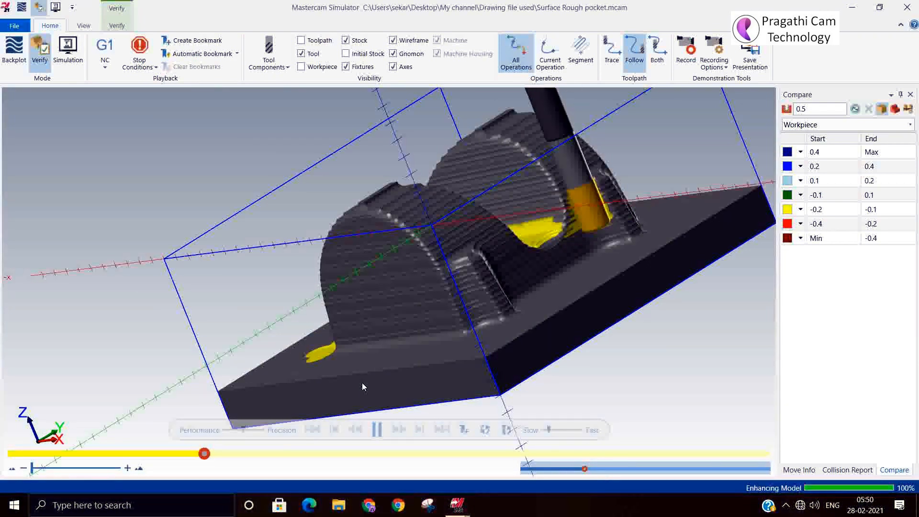
{"action": "scroll", "coordinate": [607, 349], "scroll_direction": "up", "scroll_amount": 4}
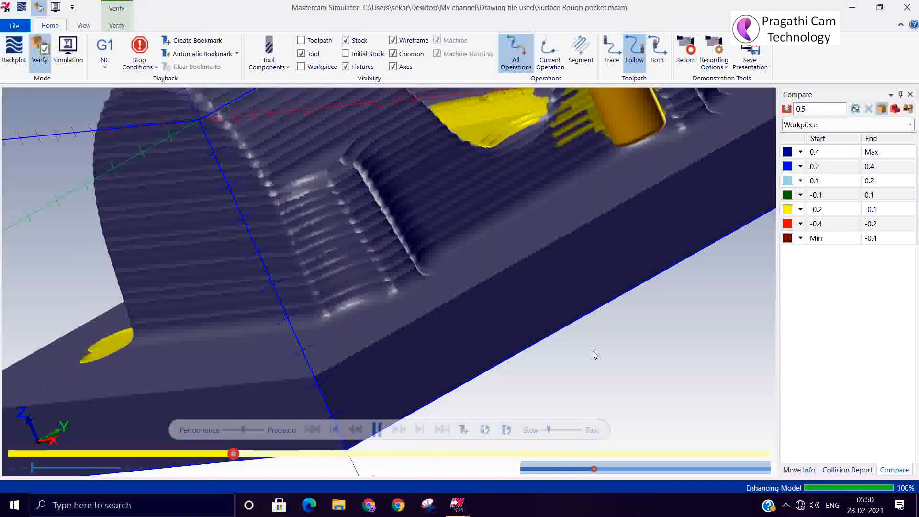
{"action": "scroll", "coordinate": [595, 354], "scroll_direction": "down", "scroll_amount": 3}
{"action": "middle_click_drag", "start_coordinate": [582, 363], "coordinate": [522, 415]}
{"action": "scroll", "coordinate": [524, 383], "scroll_direction": "up", "scroll_amount": 4}
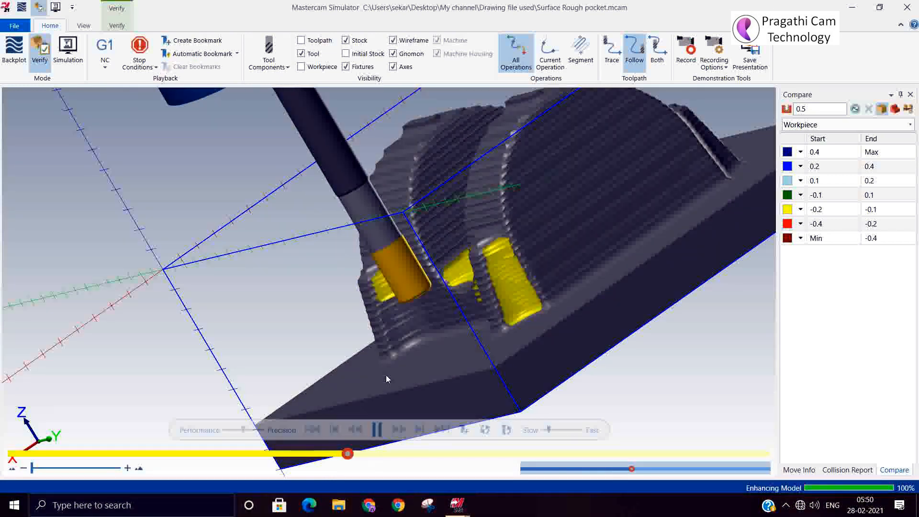
{"action": "scroll", "coordinate": [388, 372], "scroll_direction": "up", "scroll_amount": 2}
{"action": "scroll", "coordinate": [402, 357], "scroll_direction": "up", "scroll_amount": 2}
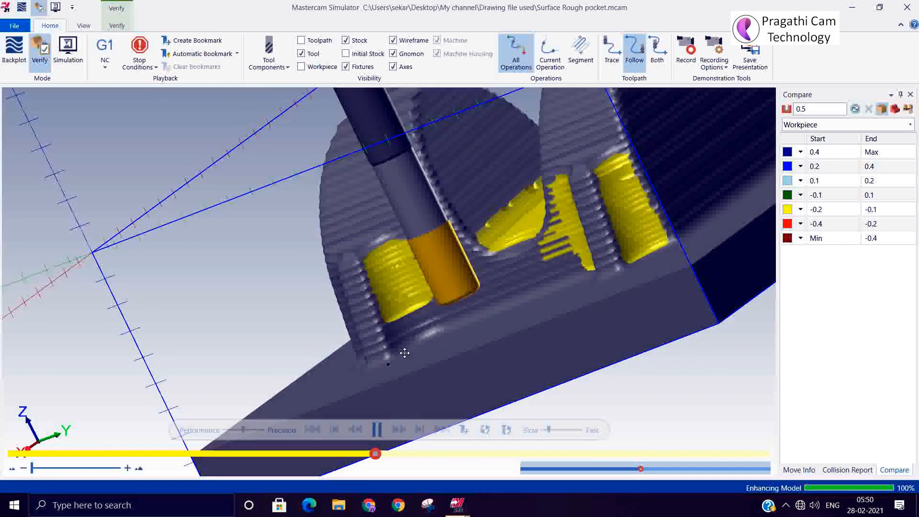
{"action": "middle_click_drag", "start_coordinate": [405, 353], "coordinate": [455, 356]}
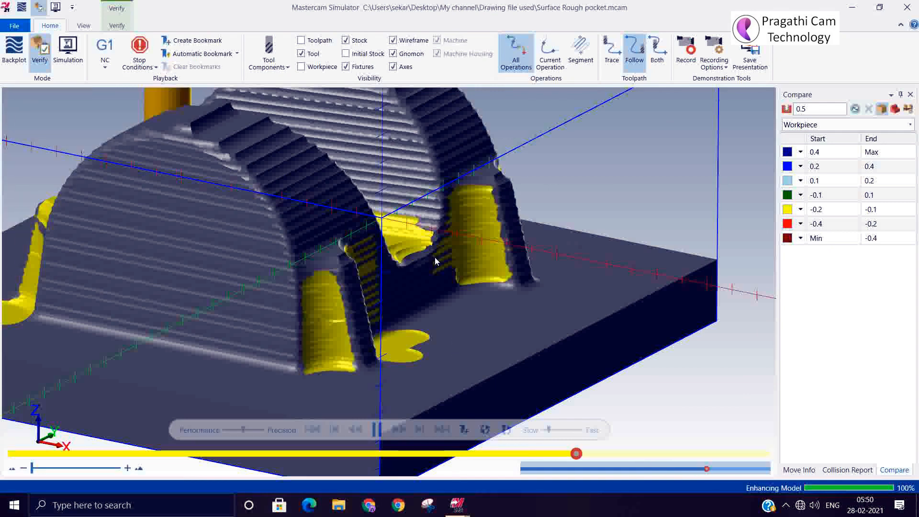
{"action": "middle_click_drag", "start_coordinate": [435, 261], "coordinate": [456, 286]}
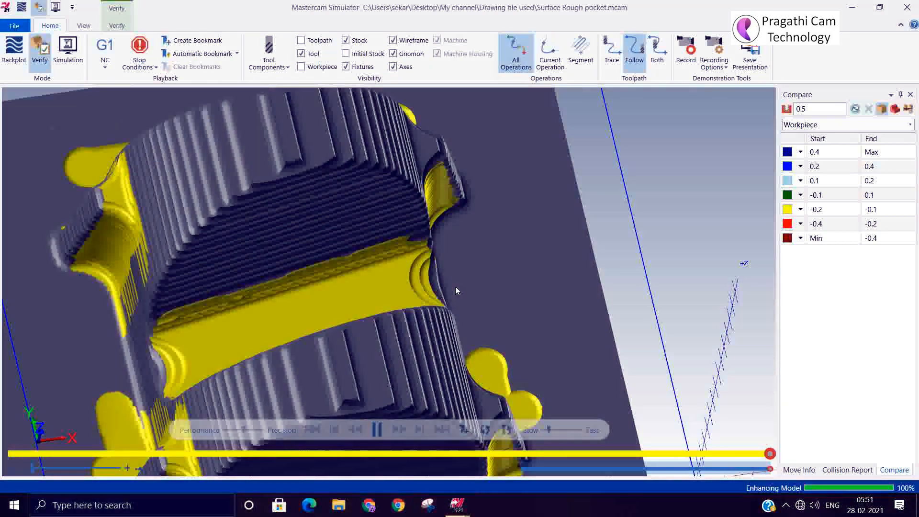
{"action": "scroll", "coordinate": [456, 287], "scroll_direction": "down", "scroll_amount": 4}
{"action": "middle_click_drag", "start_coordinate": [456, 286], "coordinate": [431, 293]}
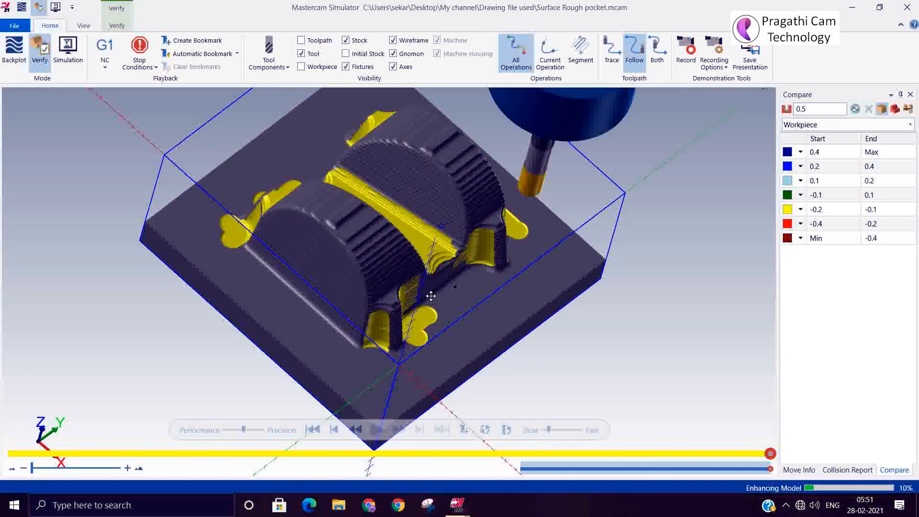
Close the simulator and move the toolpath insert position below the Surface Restmill operation
{"action": "left_click", "coordinate": [908, 8]}
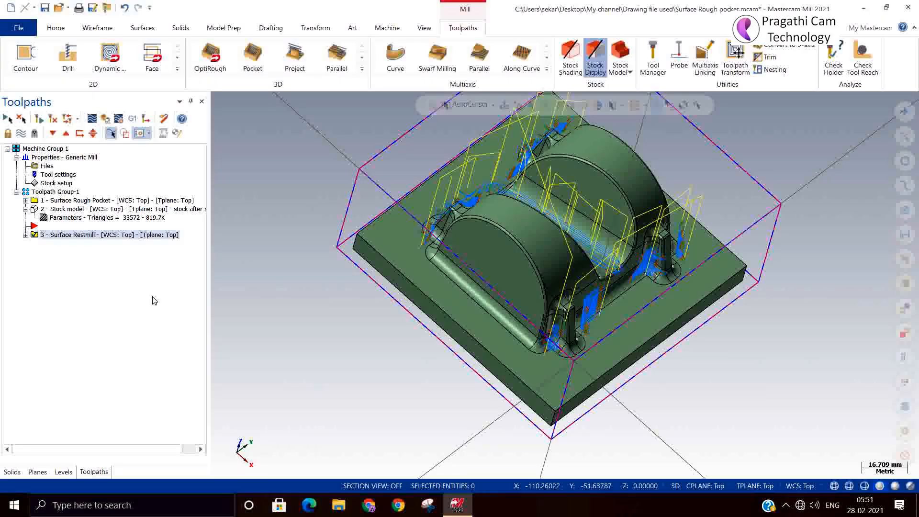
{"action": "left_click_drag", "start_coordinate": [34, 226], "coordinate": [25, 249]}
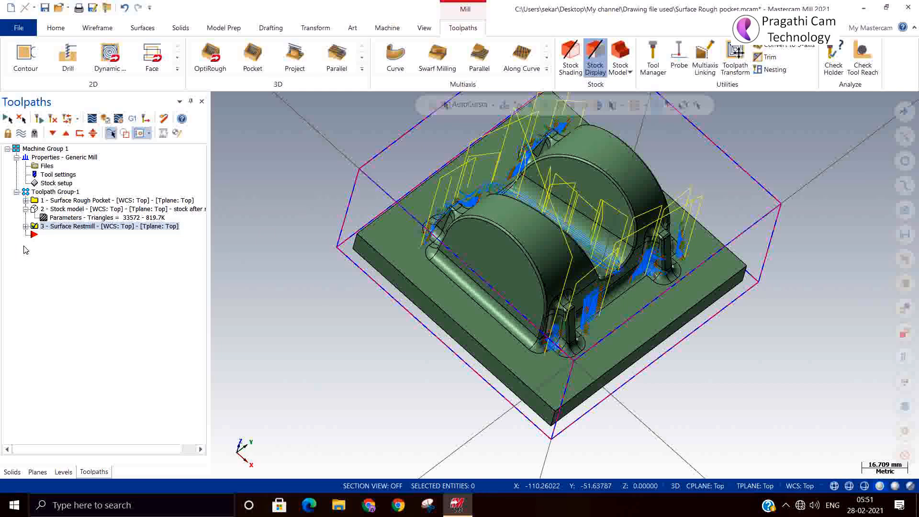
{"action": "middle_click_drag", "start_coordinate": [680, 336], "coordinate": [527, 321]}
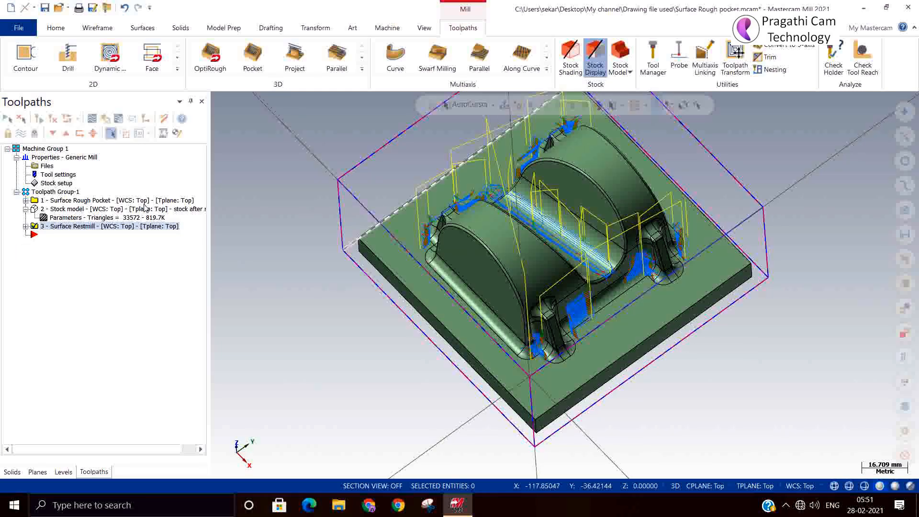
Review the gap settings and advanced settings in the Surface Restmill parameters, and accept the operation
{"action": "left_click", "coordinate": [26, 227]}
{"action": "left_click", "coordinate": [44, 234]}
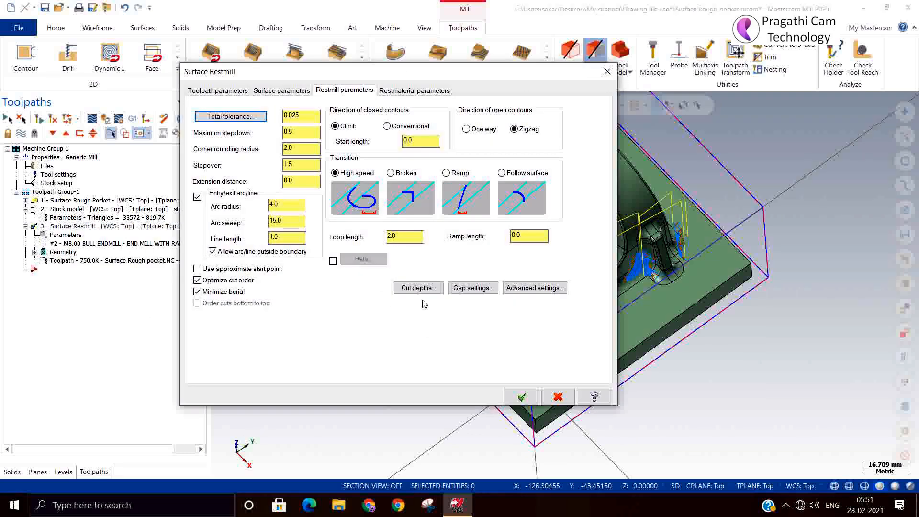
{"action": "left_click", "coordinate": [464, 290]}
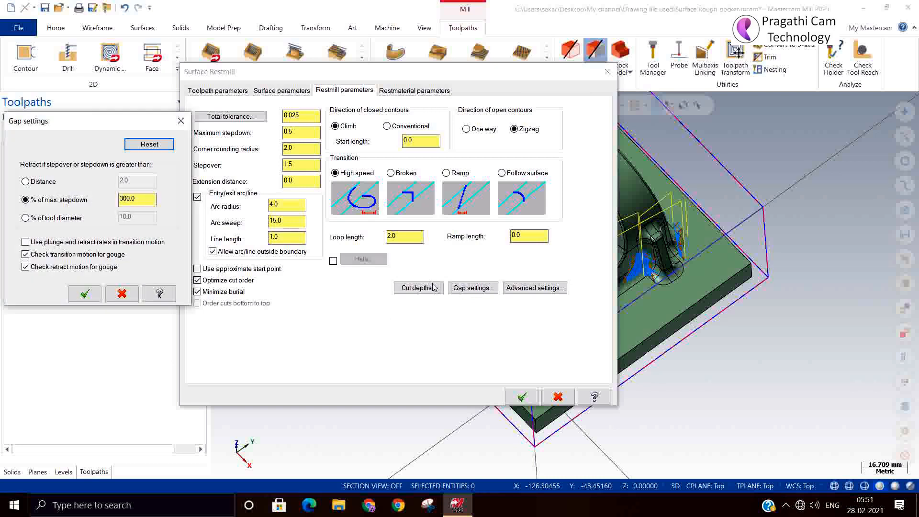
{"action": "left_click", "coordinate": [84, 294]}
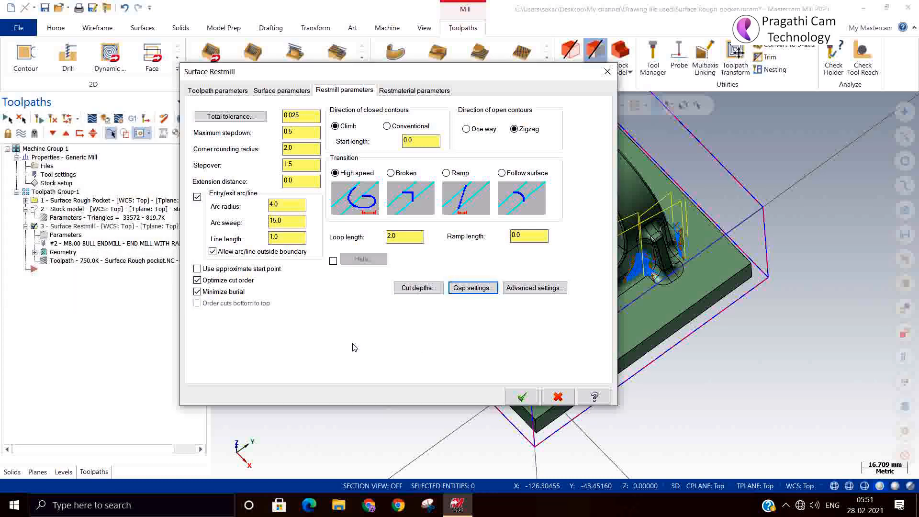
{"action": "left_click", "coordinate": [512, 288]}
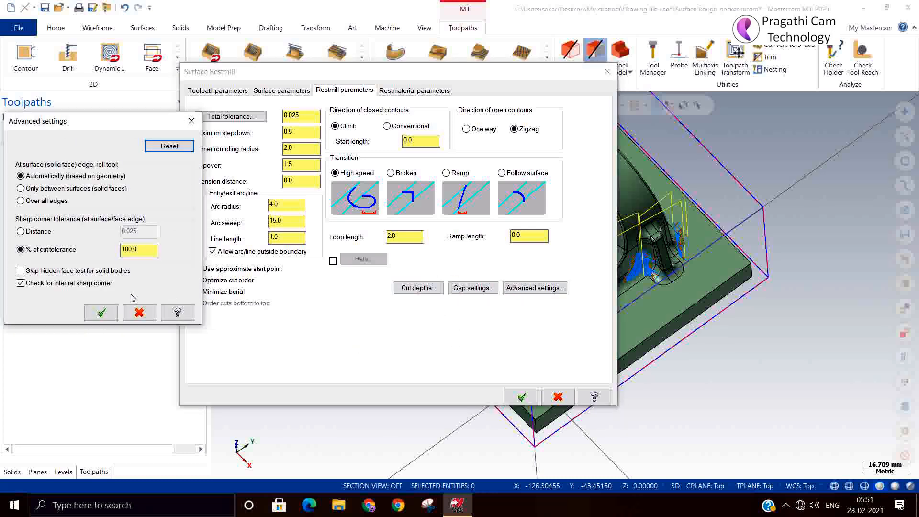
{"action": "left_click", "coordinate": [102, 312]}
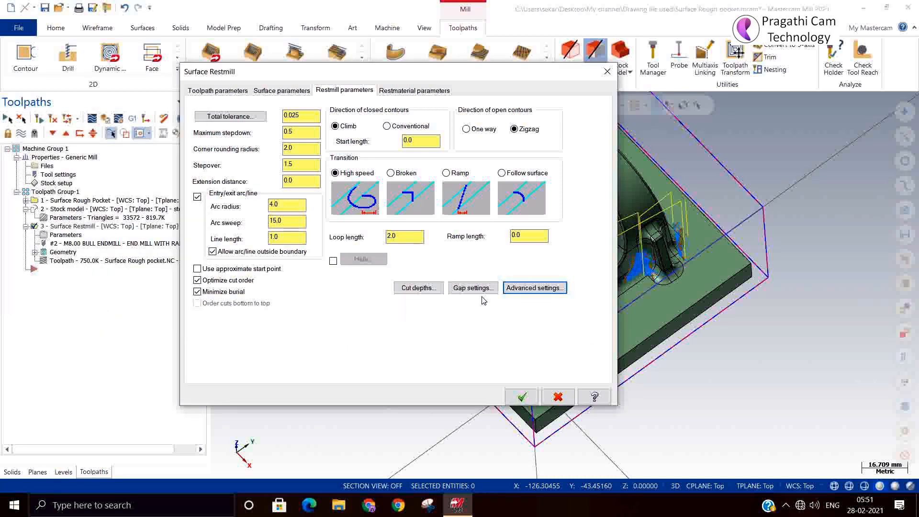
{"action": "left_click", "coordinate": [522, 397]}
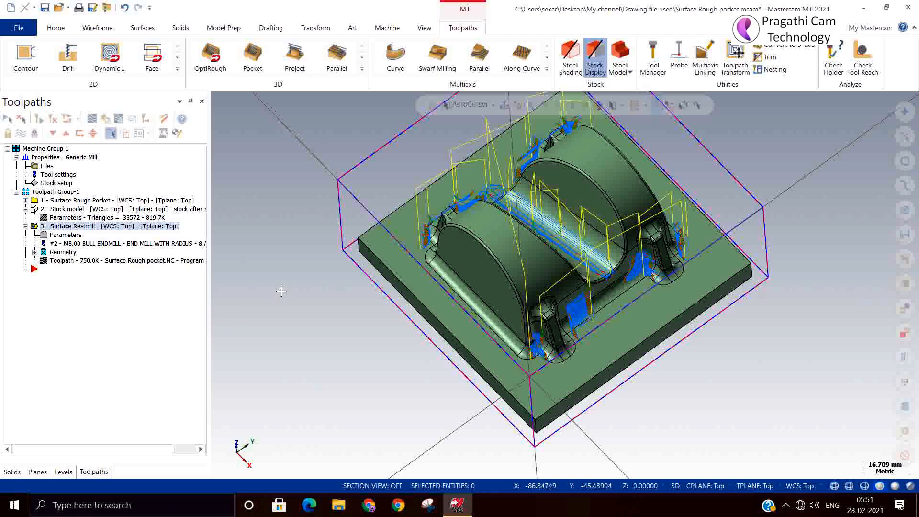
From an isometric view, verify only the Surface Restmill operation and run its simulation straight to the end
{"action": "right_click", "coordinate": [282, 290]}
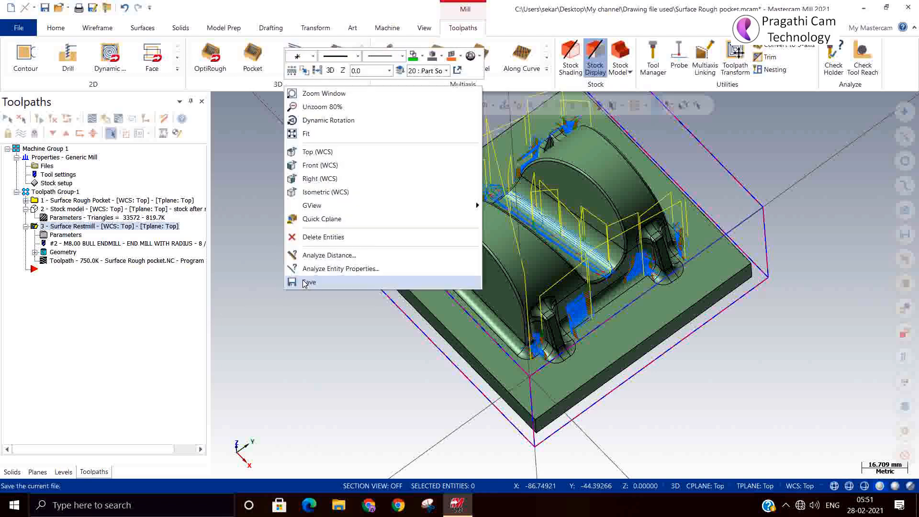
{"action": "left_click", "coordinate": [322, 192]}
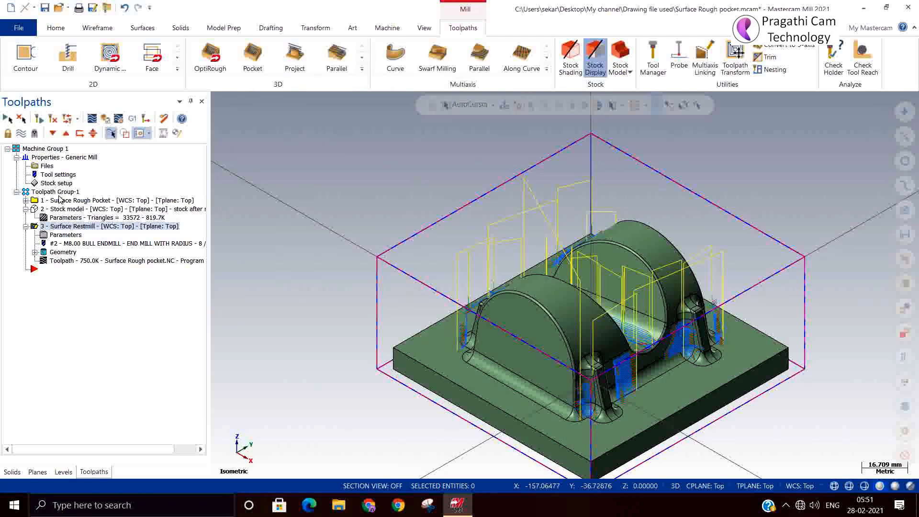
{"action": "left_click", "coordinate": [58, 193]}
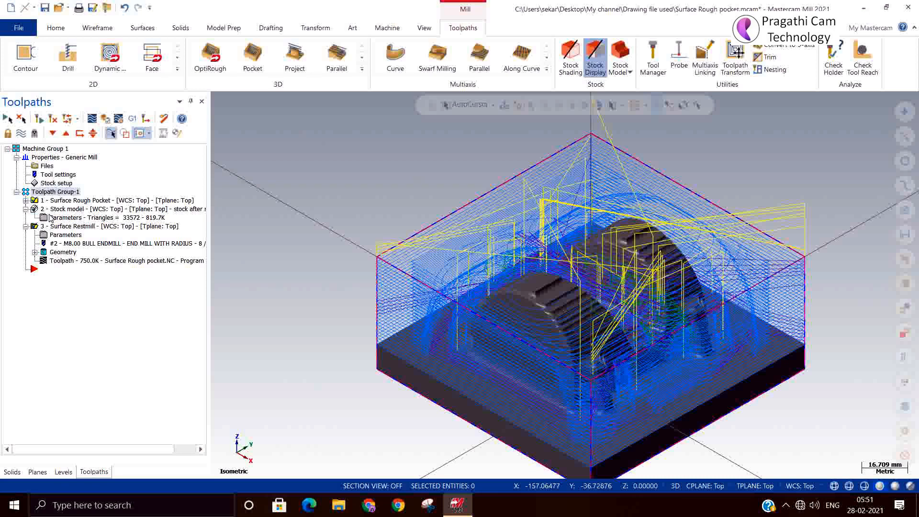
{"action": "left_click", "coordinate": [52, 214]}
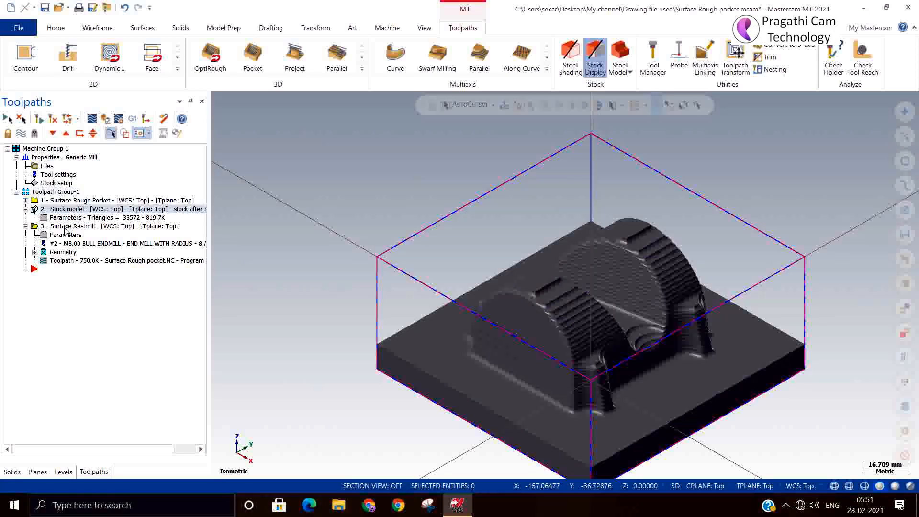
{"action": "left_click", "coordinate": [66, 227]}
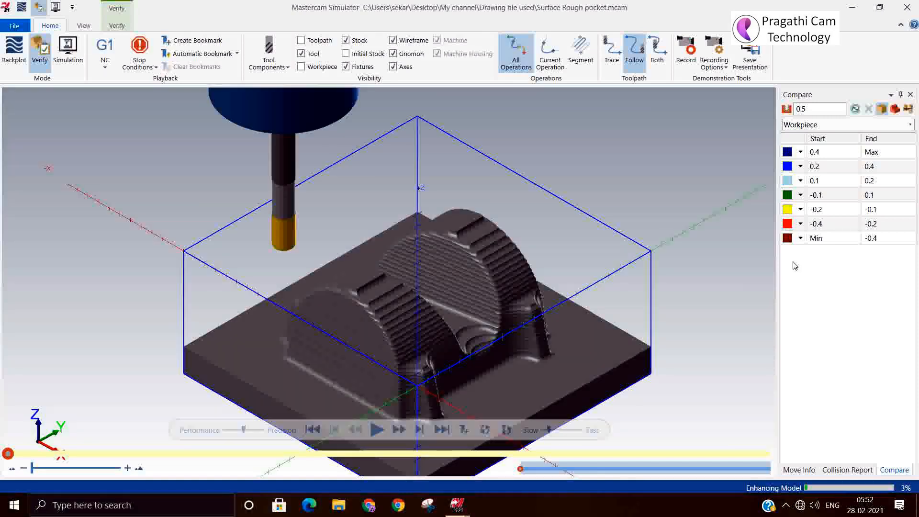
{"action": "left_click", "coordinate": [441, 429]}
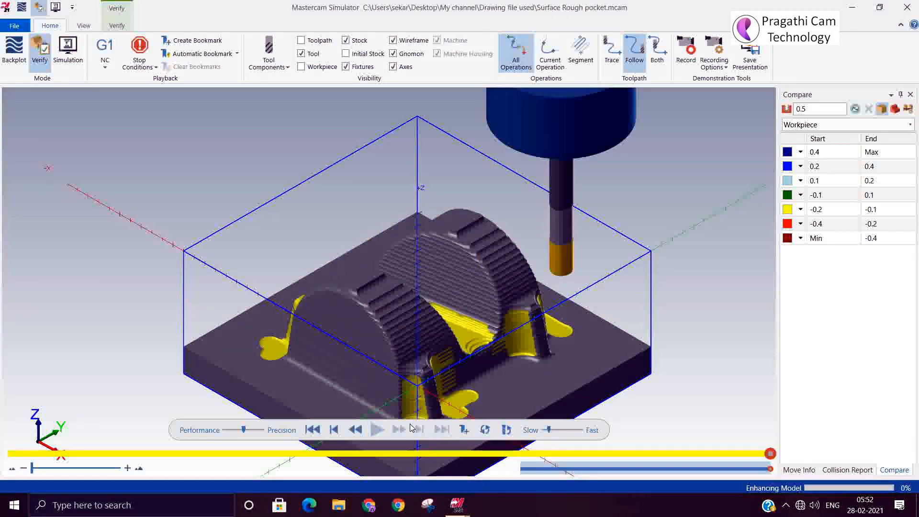
Compare the machined stock with the workpiece and examine the deviation colours closely at the base corner of the front arch
{"action": "left_click", "coordinate": [856, 109]}
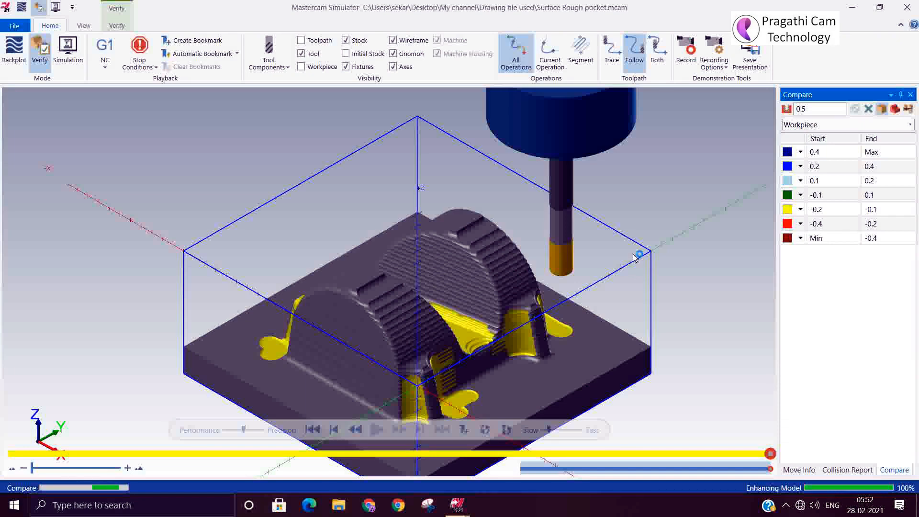
{"action": "scroll", "coordinate": [321, 270], "scroll_direction": "down", "scroll_amount": 3}
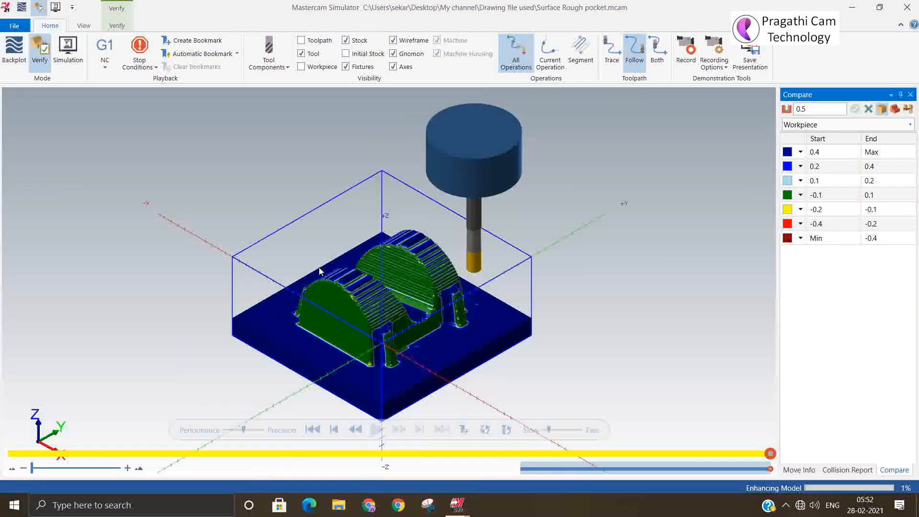
{"action": "scroll", "coordinate": [317, 355], "scroll_direction": "up", "scroll_amount": 6}
{"action": "middle_click_drag", "start_coordinate": [332, 337], "coordinate": [349, 324]}
{"action": "scroll", "coordinate": [467, 369], "scroll_direction": "up", "scroll_amount": 4}
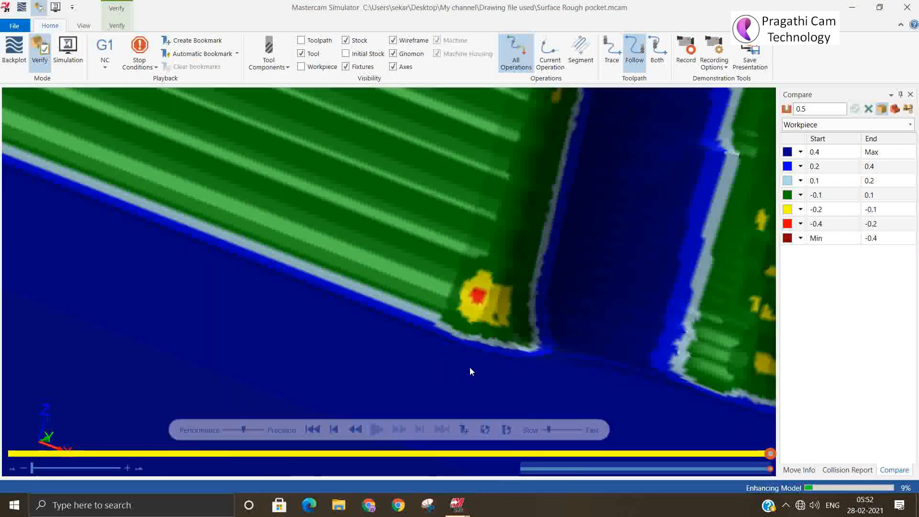
{"action": "scroll", "coordinate": [487, 313], "scroll_direction": "up", "scroll_amount": 4}
{"action": "mouse_move", "coordinate": [460, 314]}
{"action": "middle_mouse_down"}
{"action": "mouse_move", "coordinate": [439, 312]}
{"action": "mouse_move", "coordinate": [445, 350]}
{"action": "mouse_move", "coordinate": [435, 343]}
{"action": "mouse_move", "coordinate": [452, 319]}
{"action": "middle_mouse_up"}
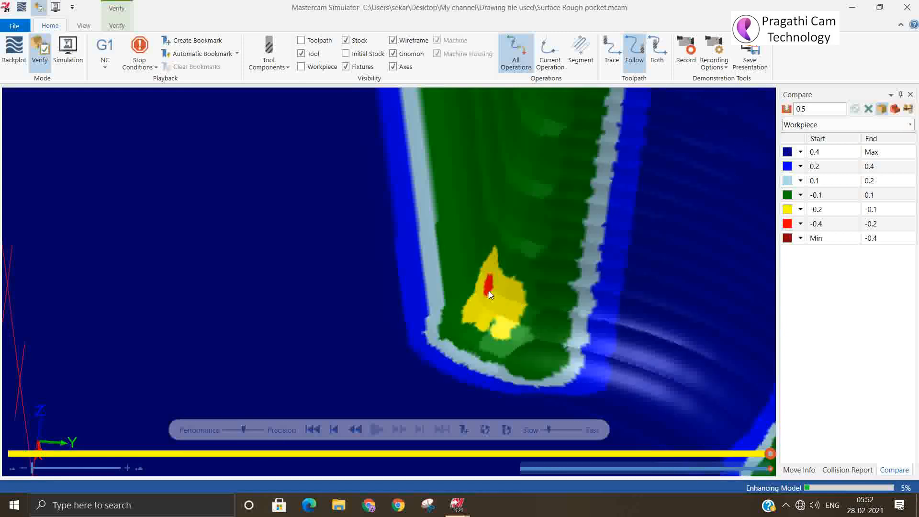
{"action": "scroll", "coordinate": [489, 297], "scroll_direction": "up", "scroll_amount": 2}
{"action": "middle_click_drag", "start_coordinate": [489, 297], "coordinate": [491, 326]}
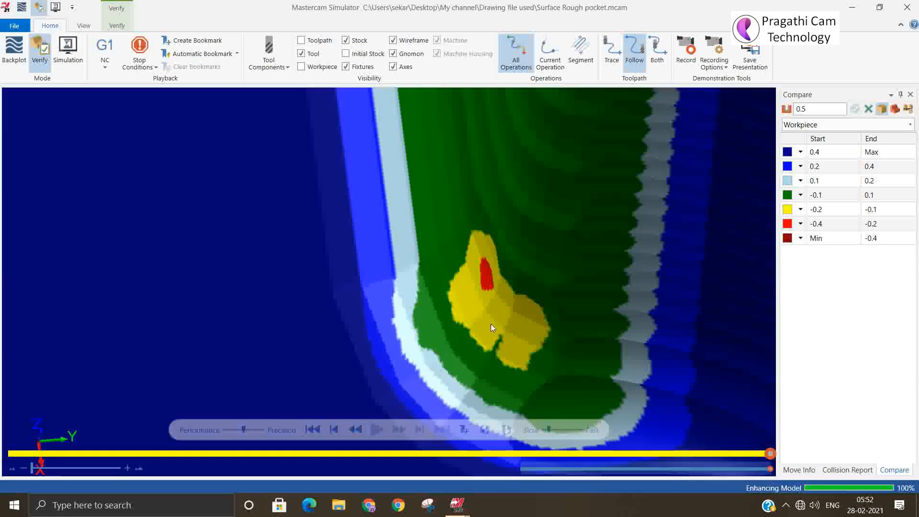
Inspect the comparison colours around the rib bases and on both sides of the front arch
{"action": "scroll", "coordinate": [370, 302], "scroll_direction": "down", "scroll_amount": 3}
{"action": "scroll", "coordinate": [371, 305], "scroll_direction": "down", "scroll_amount": 6}
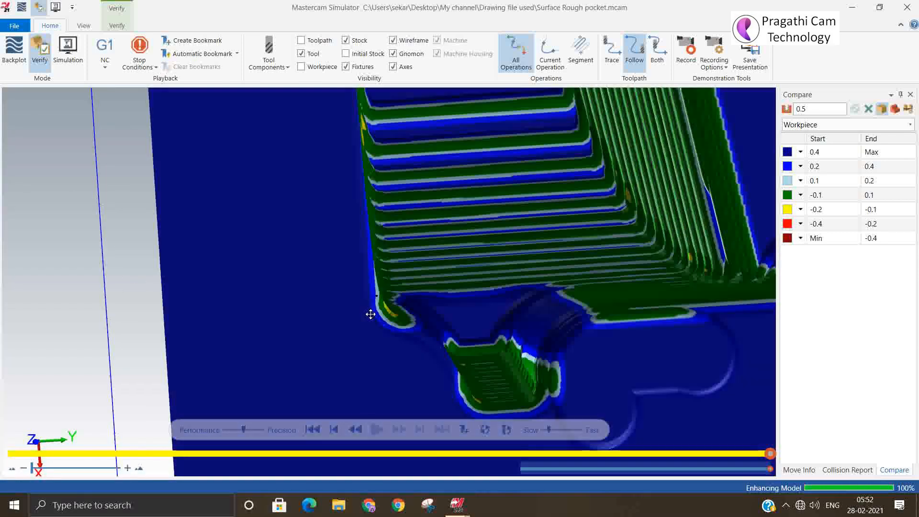
{"action": "middle_click_drag", "start_coordinate": [371, 314], "coordinate": [406, 307]}
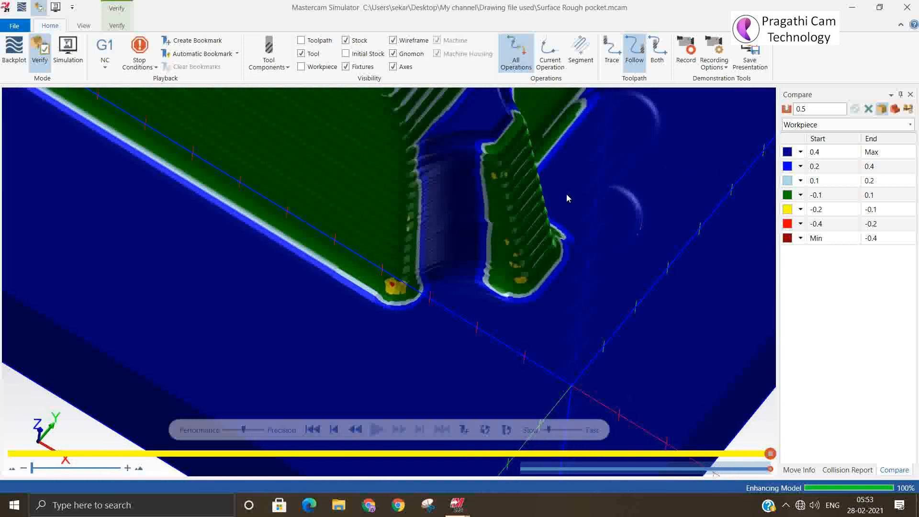
{"action": "scroll", "coordinate": [458, 275], "scroll_direction": "down", "scroll_amount": 6}
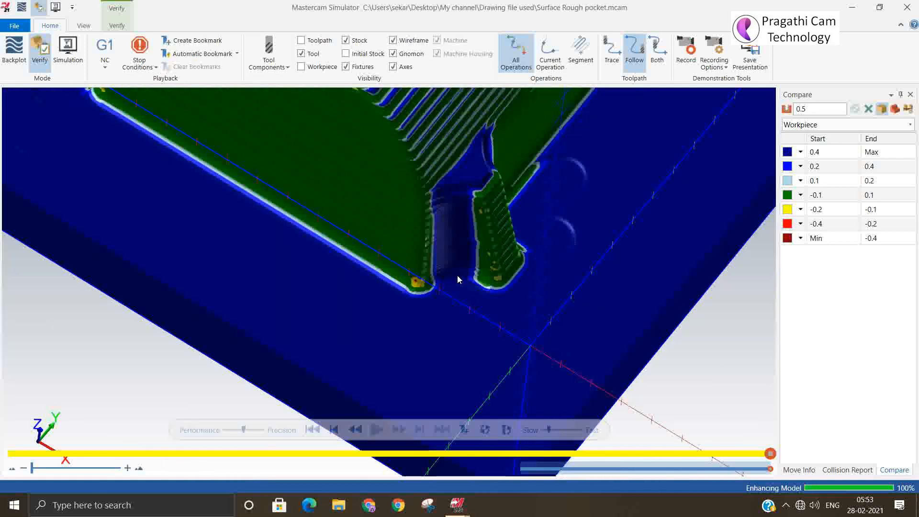
{"action": "middle_click_drag", "start_coordinate": [450, 293], "coordinate": [321, 218]}
{"action": "scroll", "coordinate": [231, 175], "scroll_direction": "up", "scroll_amount": 5}
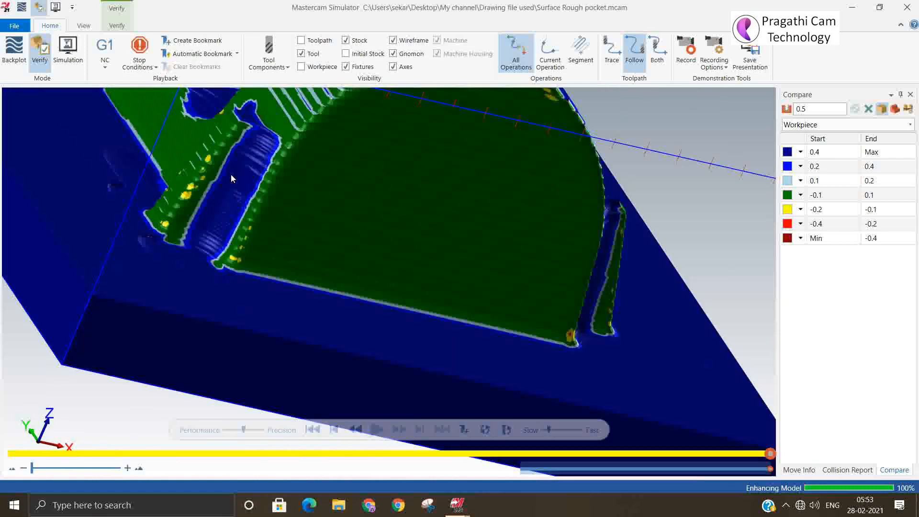
Examine the deviation colours at the front arch's base corner from another angle, and close the simulator
{"action": "middle_click_drag", "start_coordinate": [233, 182], "coordinate": [229, 212]}
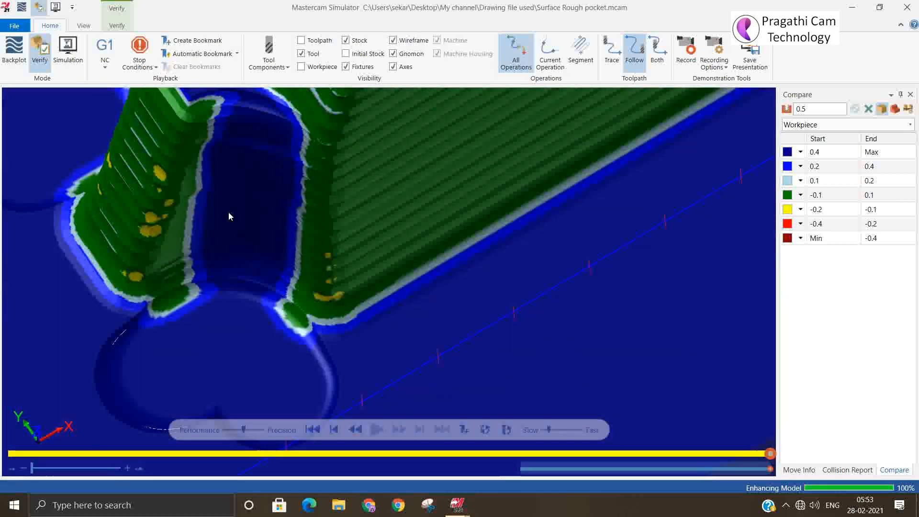
{"action": "scroll", "coordinate": [228, 212], "scroll_direction": "down", "scroll_amount": 5}
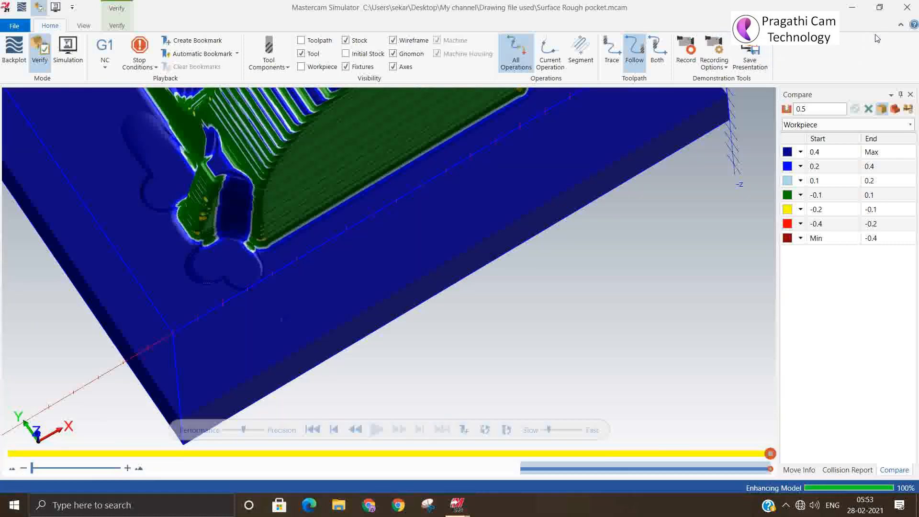
{"action": "left_click", "coordinate": [908, 7]}
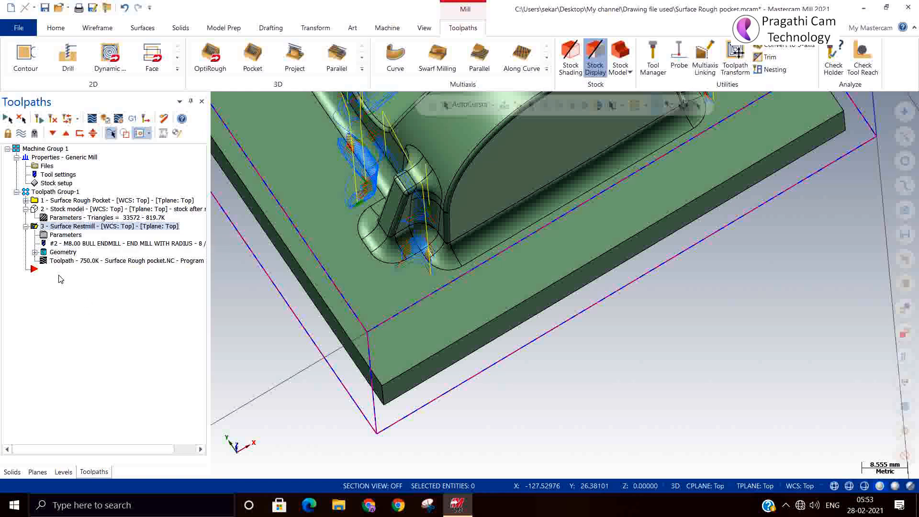
Duplicate the Surface Restmill operation by copying it and pasting the copy at the end of the toolpath group
{"action": "left_click", "coordinate": [25, 226]}
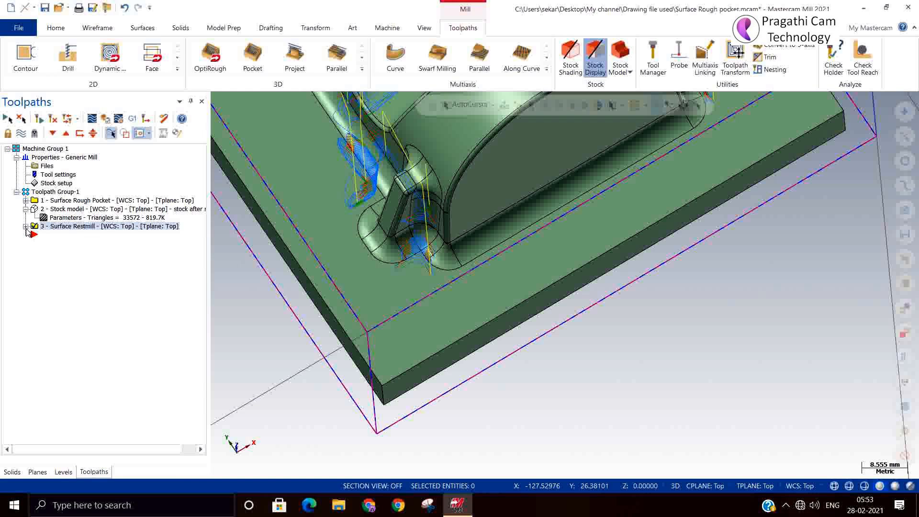
{"action": "right_click", "coordinate": [62, 230]}
{"action": "left_click", "coordinate": [69, 285]}
{"action": "right_click", "coordinate": [69, 285]}
{"action": "left_click", "coordinate": [70, 300]}
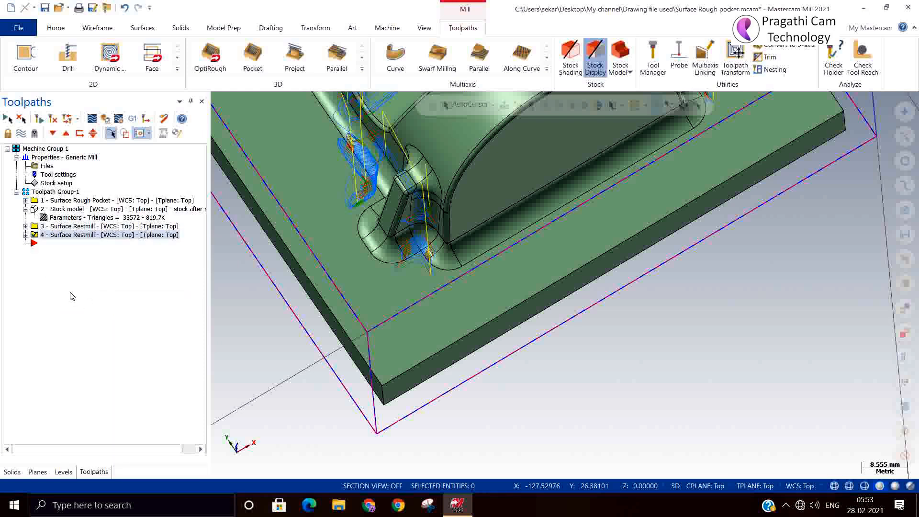
Open the copied Surface Restmill operation's parameters and bring up the tool library, keeping the tool filter on bull end mills
{"action": "left_click", "coordinate": [26, 234]}
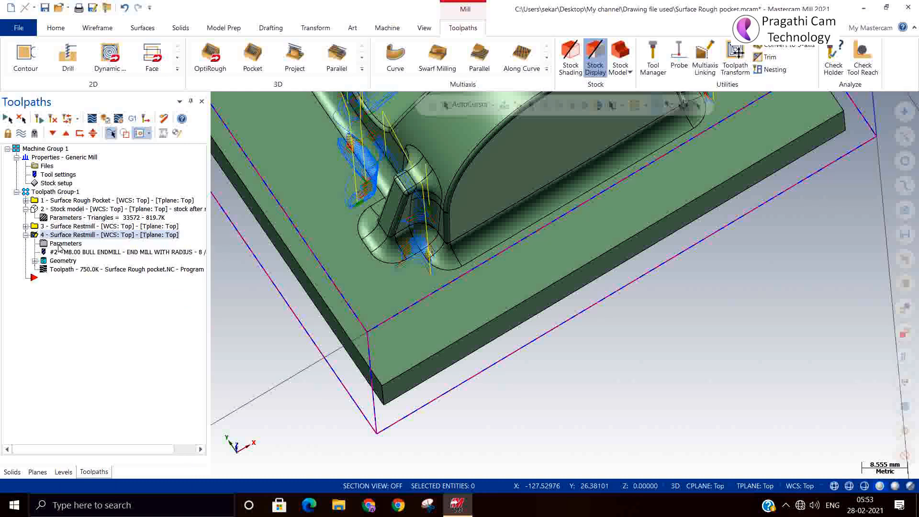
{"action": "left_click", "coordinate": [65, 243]}
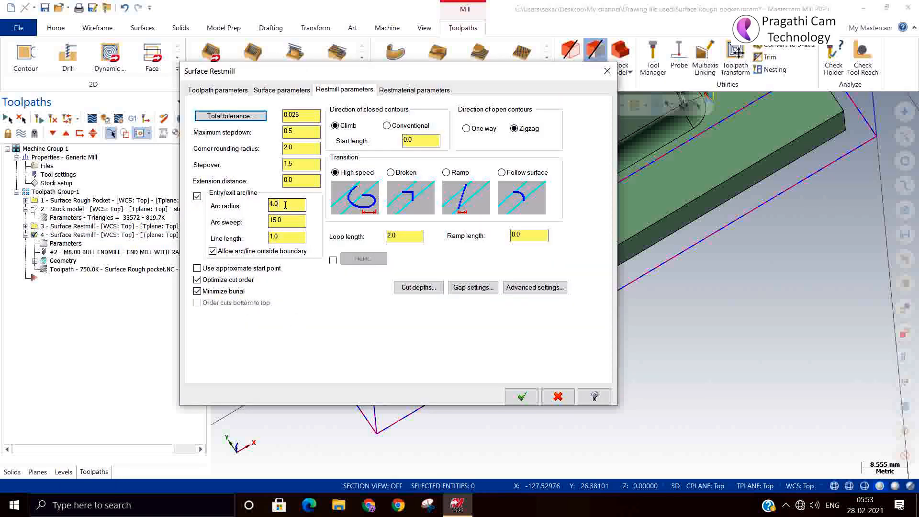
{"action": "double_click", "coordinate": [286, 205]}
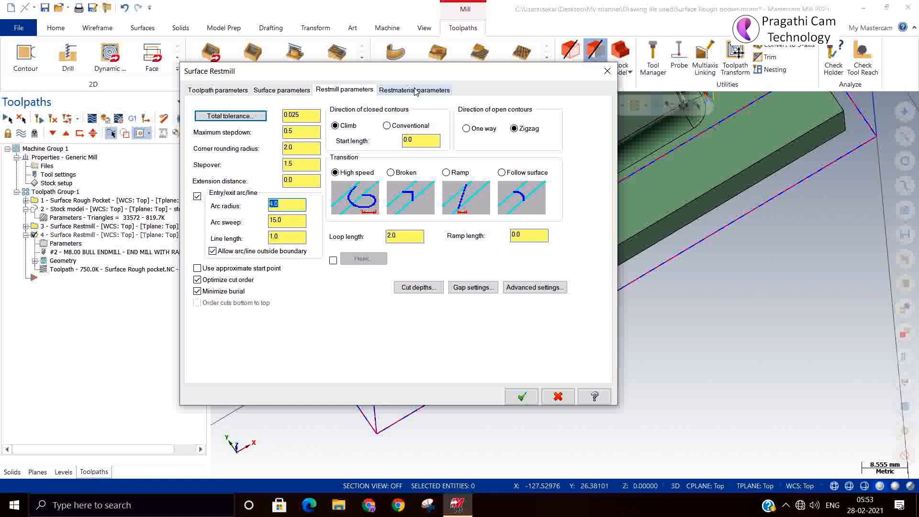
{"action": "left_click", "coordinate": [224, 91]}
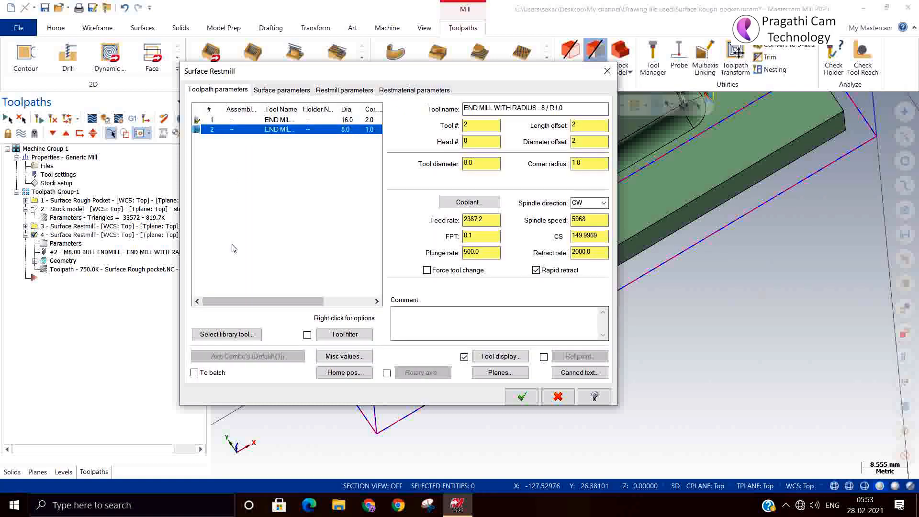
{"action": "left_click", "coordinate": [226, 334]}
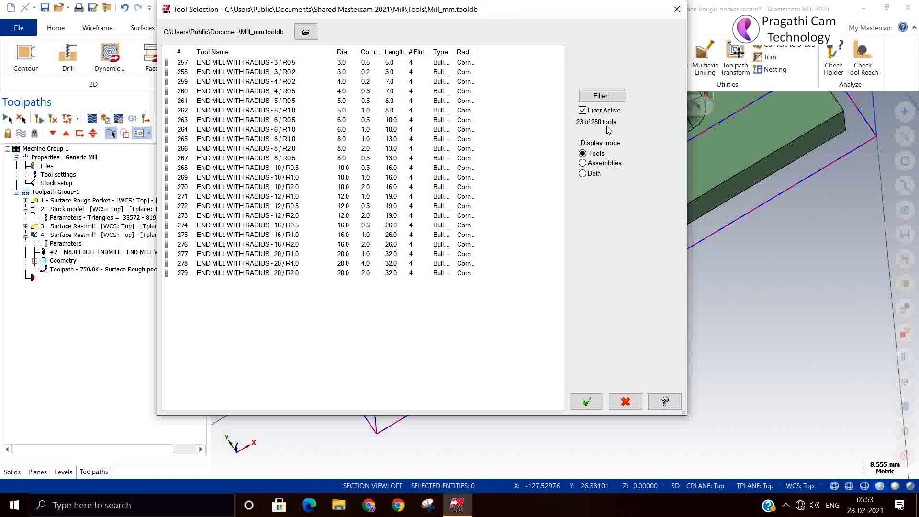
{"action": "left_click", "coordinate": [602, 95]}
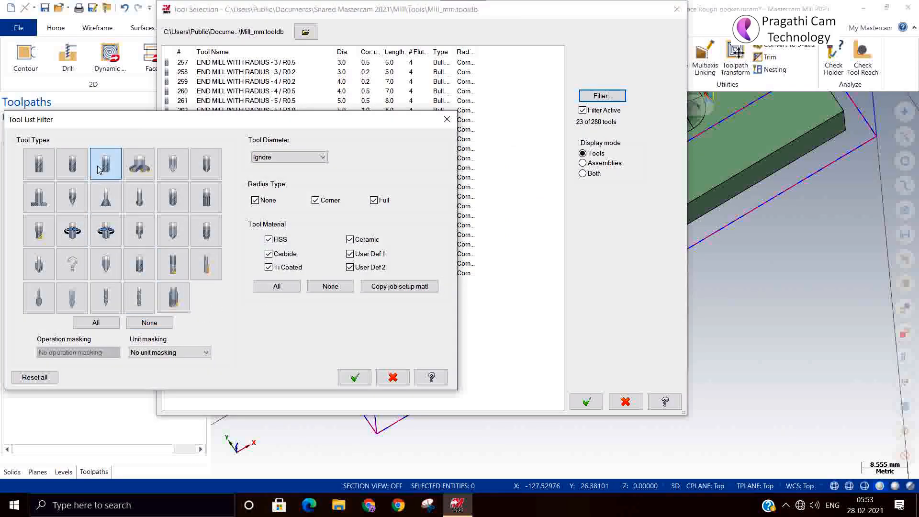
{"action": "left_click", "coordinate": [355, 378]}
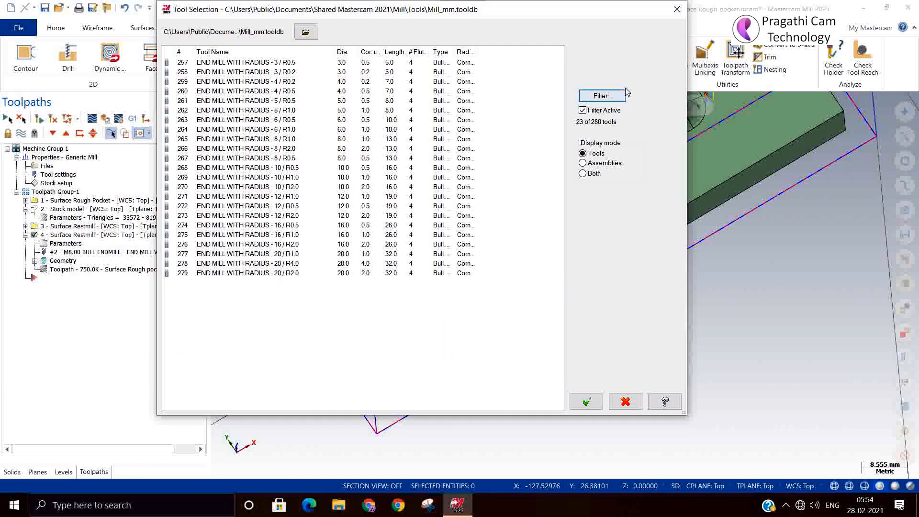
Filter the tool library to ball-nose end mills only and assign BALL-NOSE END MILL - 6 to the copied operation
{"action": "left_click", "coordinate": [602, 96]}
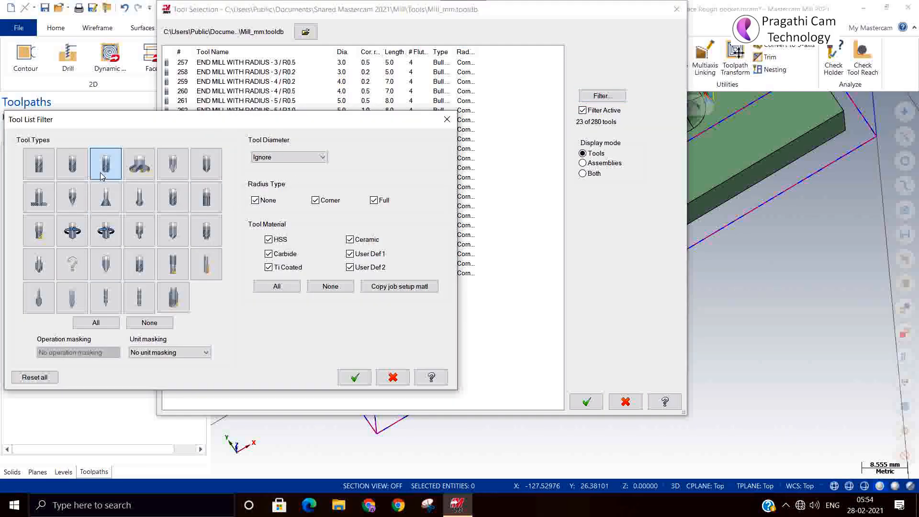
{"action": "left_click", "coordinate": [76, 172]}
{"action": "left_click", "coordinate": [109, 174]}
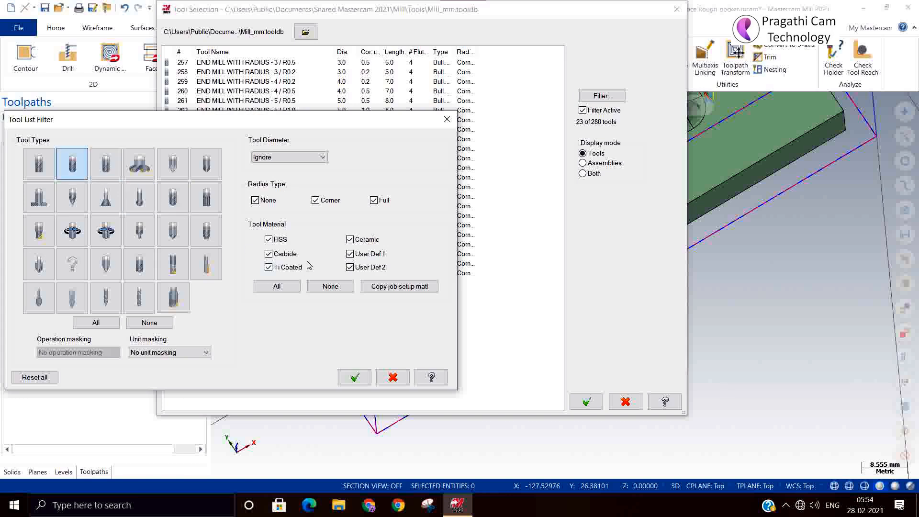
{"action": "left_click", "coordinate": [353, 377]}
{"action": "left_click", "coordinate": [262, 93]}
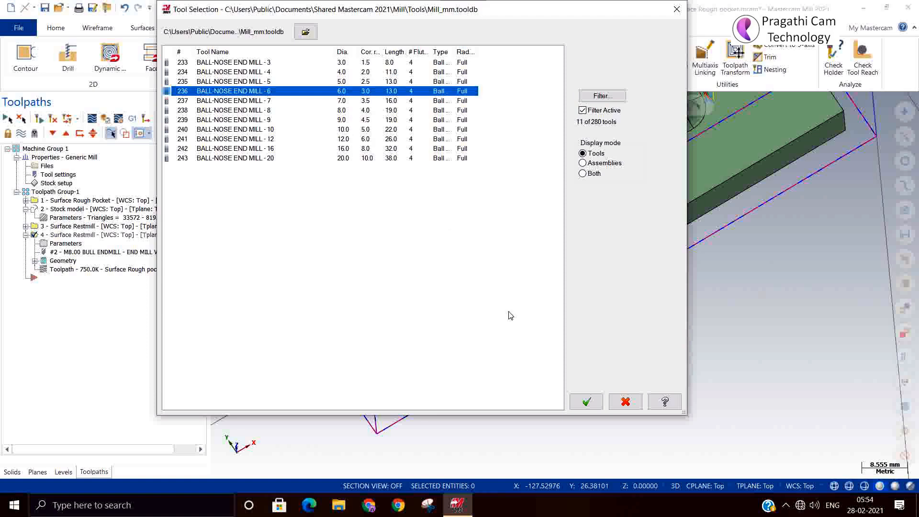
{"action": "left_click", "coordinate": [586, 402]}
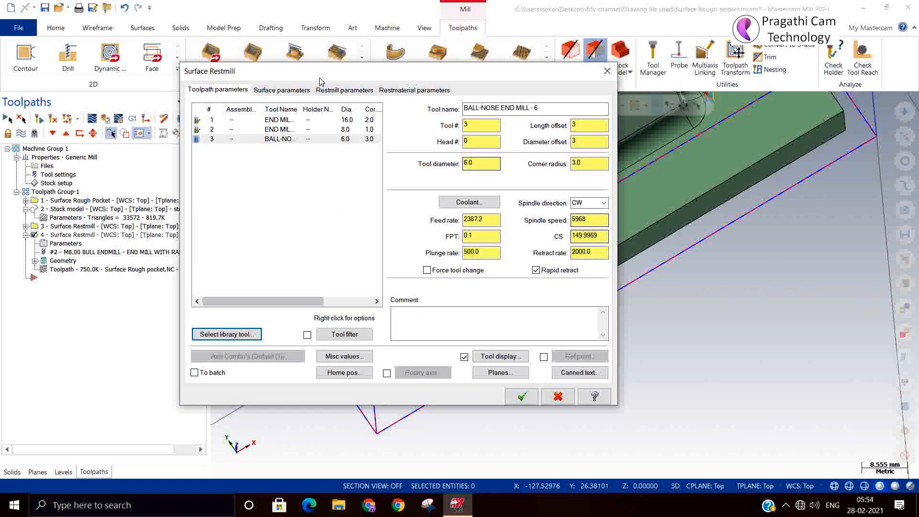
Set the rest material roughing tool to diameter 8 and corner radius 1, accept the parameters, and regenerate the copied operation
{"action": "left_click", "coordinate": [291, 91]}
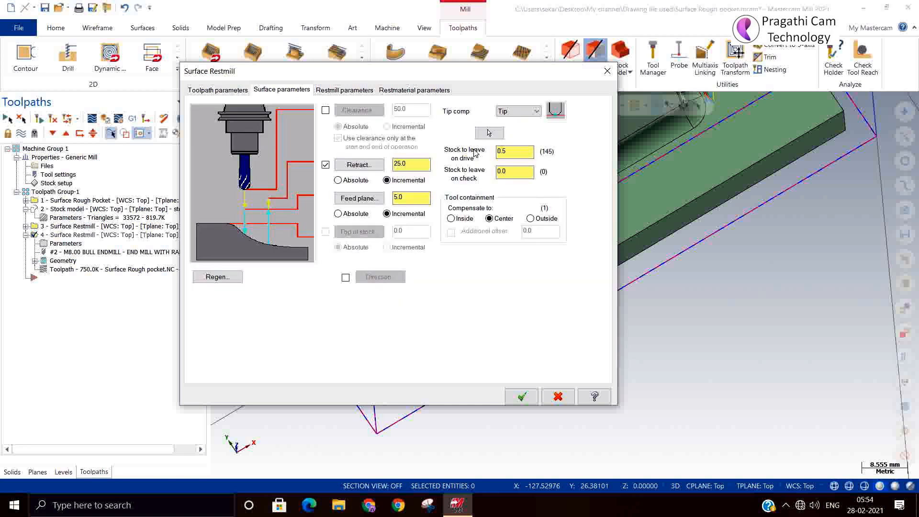
{"action": "left_click", "coordinate": [505, 152]}
{"action": "left_click", "coordinate": [345, 90]}
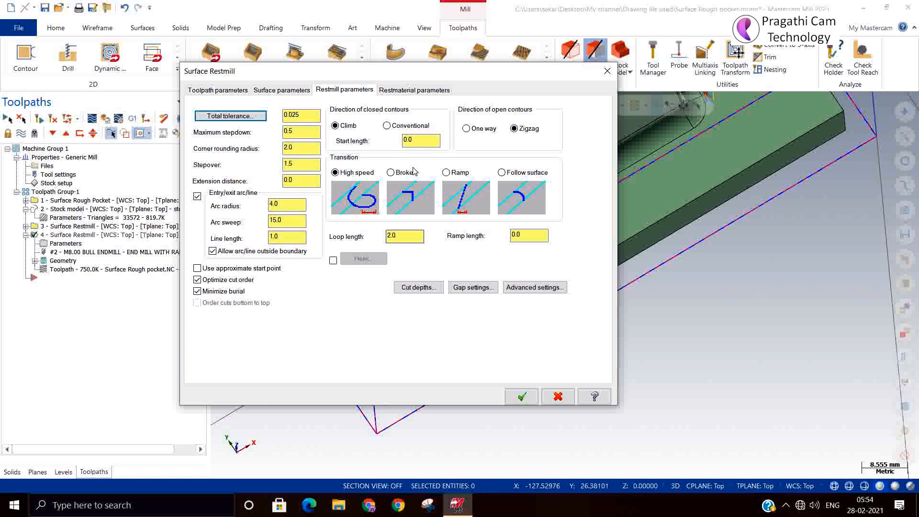
{"action": "left_click", "coordinate": [387, 90]}
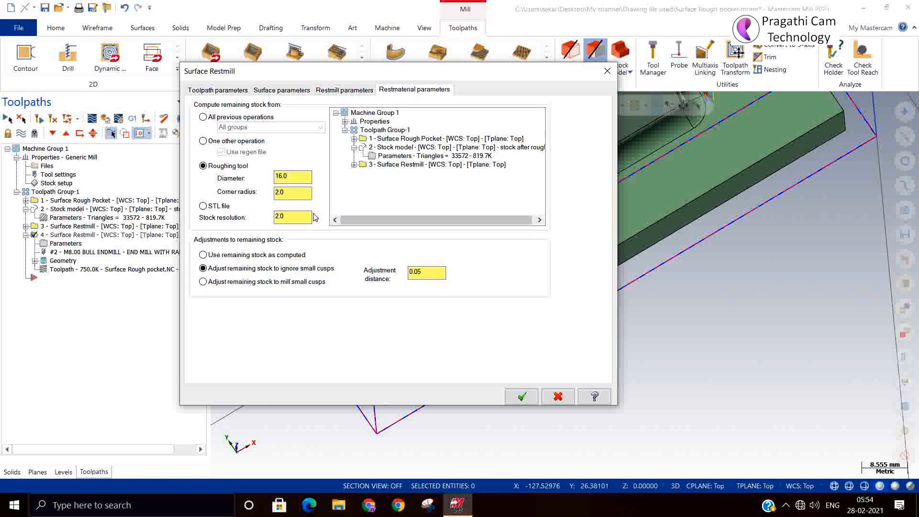
{"action": "left_click", "coordinate": [292, 177]}
{"action": "type", "text": "1"}
{"action": "left_click", "coordinate": [292, 194]}
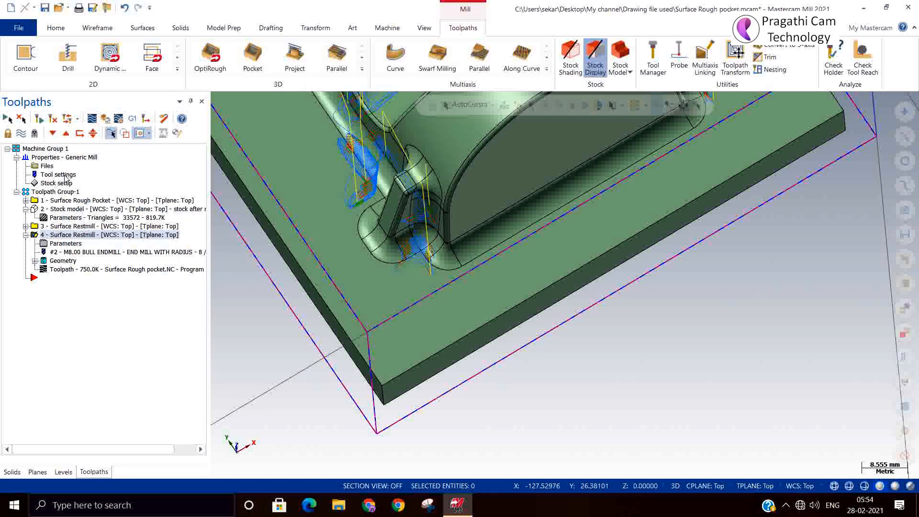
{"action": "left_click", "coordinate": [52, 119]}
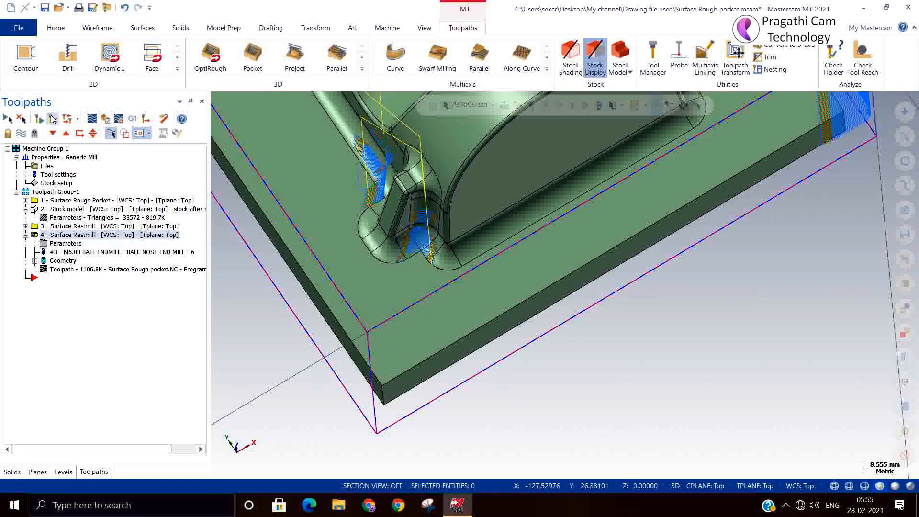
Examine the regenerated 6 mm toolpath around the part and stock corners, and review its restmill and rest material settings
{"action": "scroll", "coordinate": [491, 283], "scroll_direction": "down", "scroll_amount": 4}
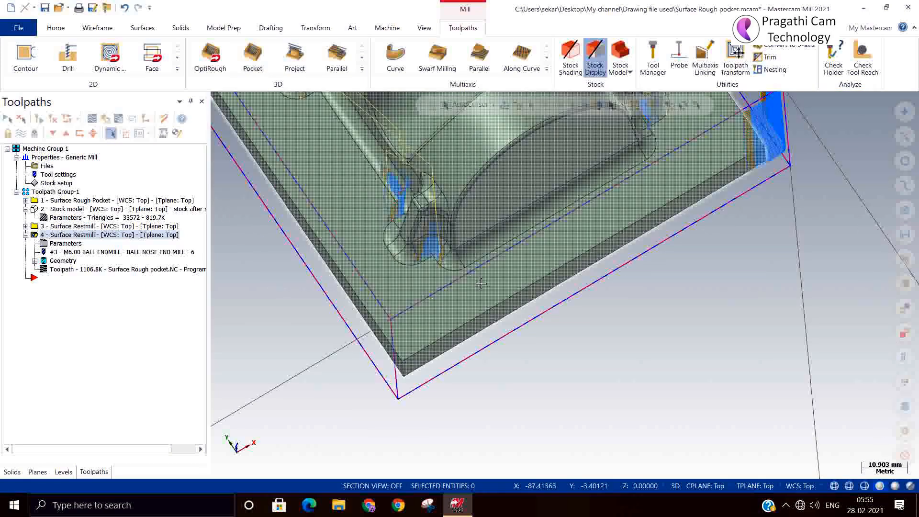
{"action": "scroll", "coordinate": [518, 300], "scroll_direction": "down", "scroll_amount": 5}
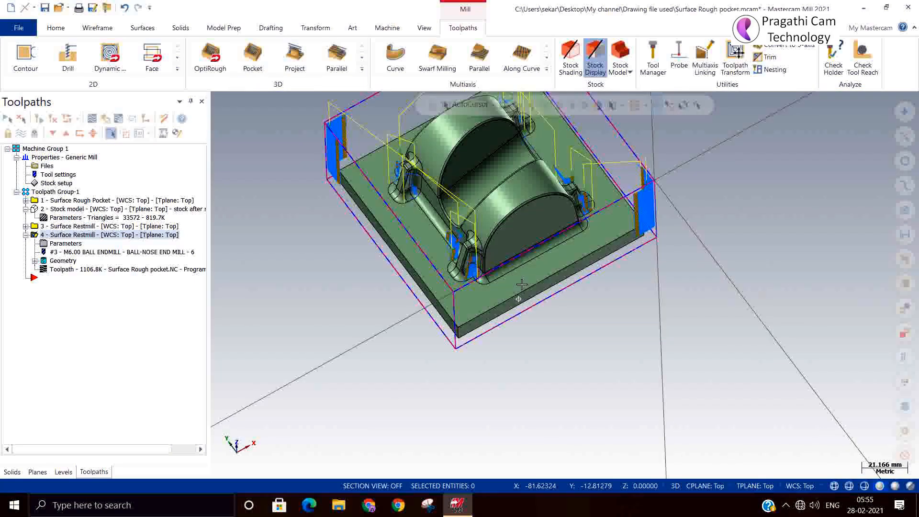
{"action": "middle_click_drag", "start_coordinate": [542, 273], "coordinate": [653, 203]}
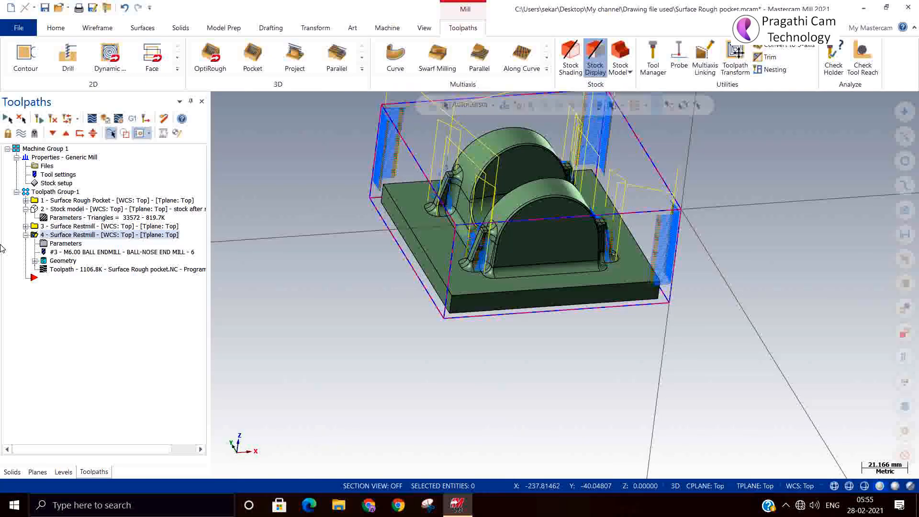
{"action": "left_click", "coordinate": [43, 243]}
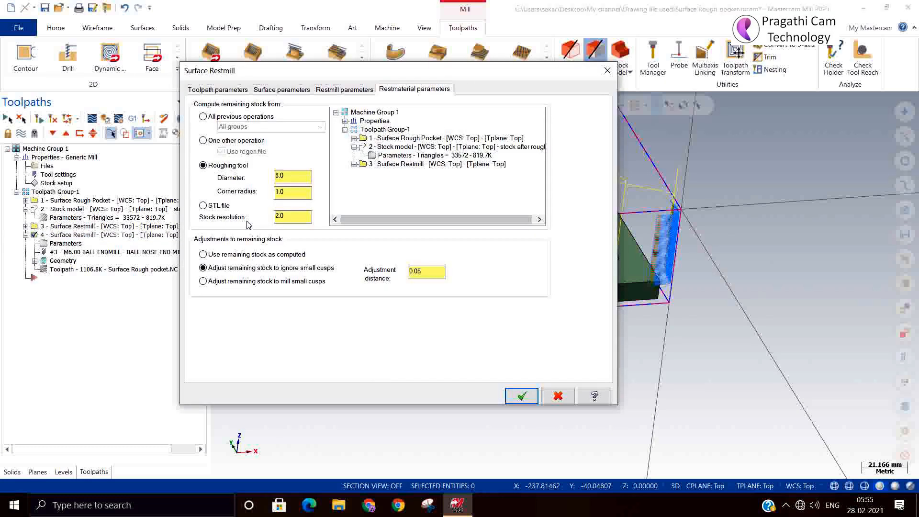
{"action": "left_click", "coordinate": [344, 90]}
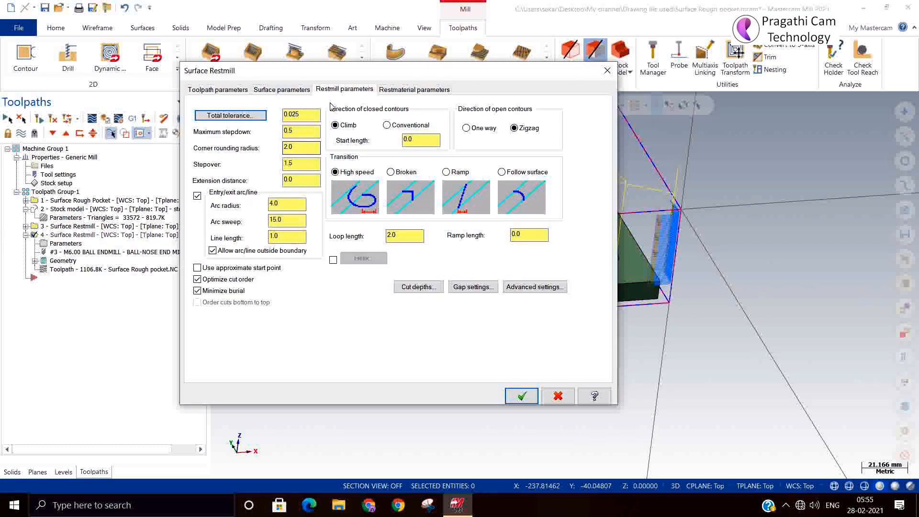
{"action": "left_click", "coordinate": [394, 91]}
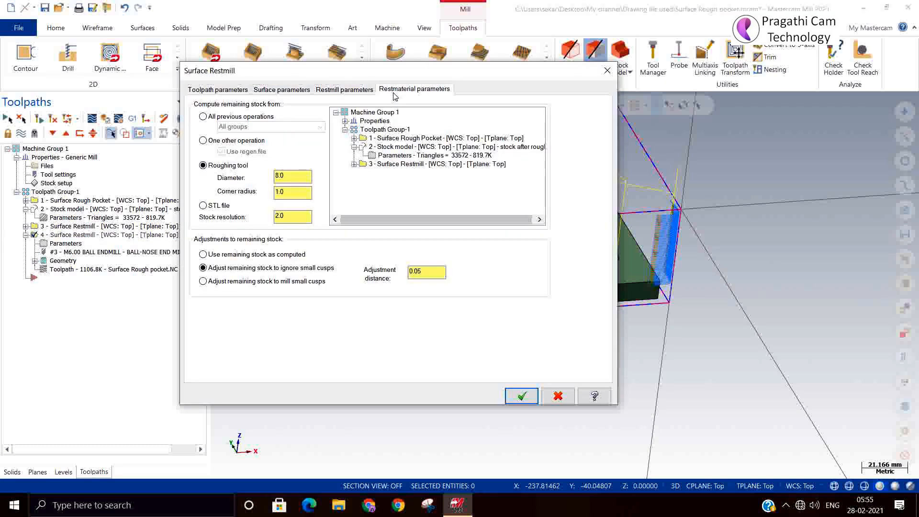
{"action": "left_click", "coordinate": [607, 71]}
{"action": "middle_click_drag", "start_coordinate": [707, 304], "coordinate": [694, 369]}
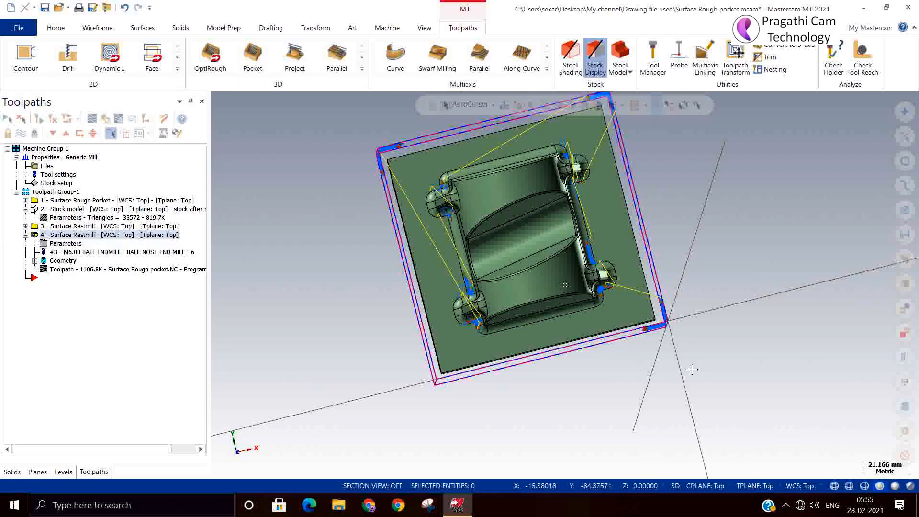
{"action": "scroll", "coordinate": [656, 319], "scroll_direction": "up", "scroll_amount": 2}
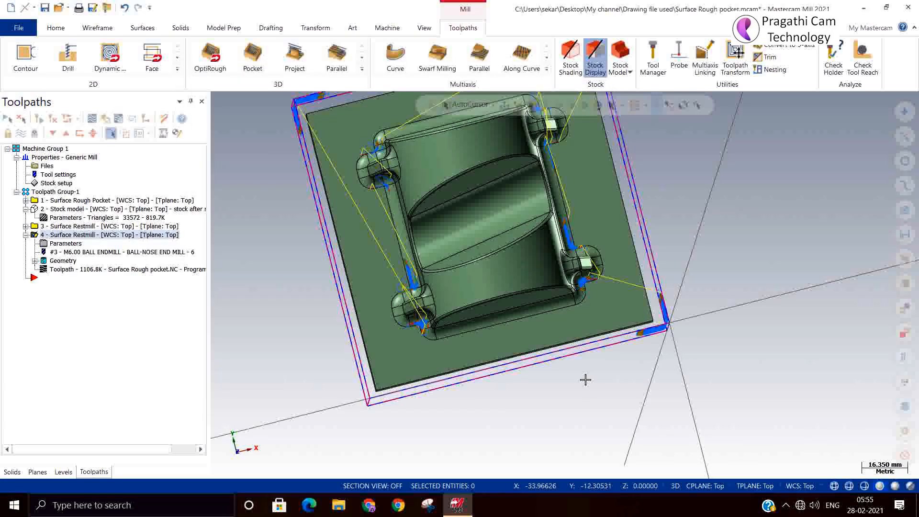
Set the copied Surface Restmill operation's tool containment compensation to Inside, and regenerate the toolpath
{"action": "left_click", "coordinate": [43, 245]}
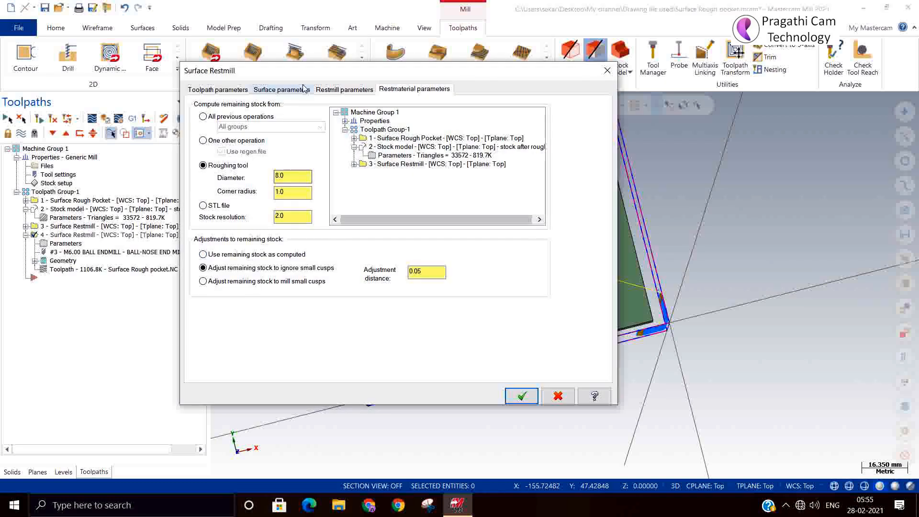
{"action": "left_click", "coordinate": [344, 90]}
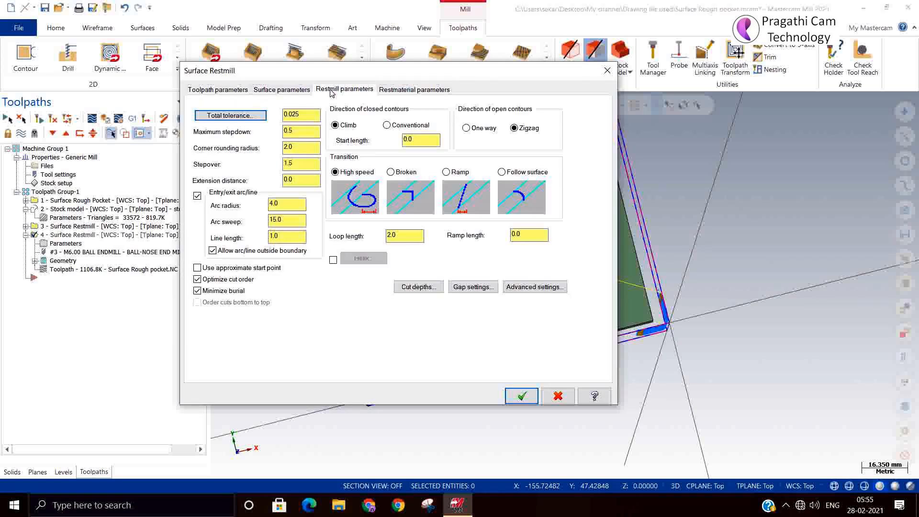
{"action": "left_click", "coordinate": [284, 91]}
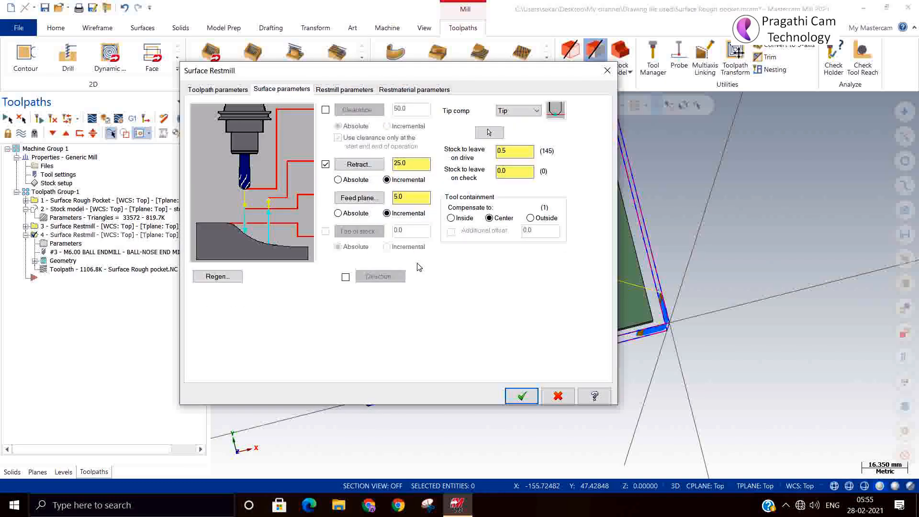
{"action": "left_click", "coordinate": [451, 218]}
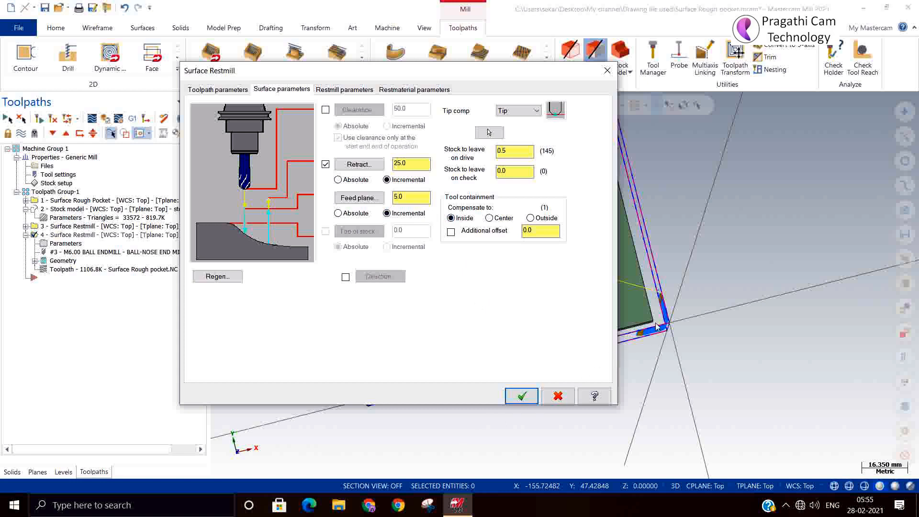
{"action": "left_click", "coordinate": [521, 396]}
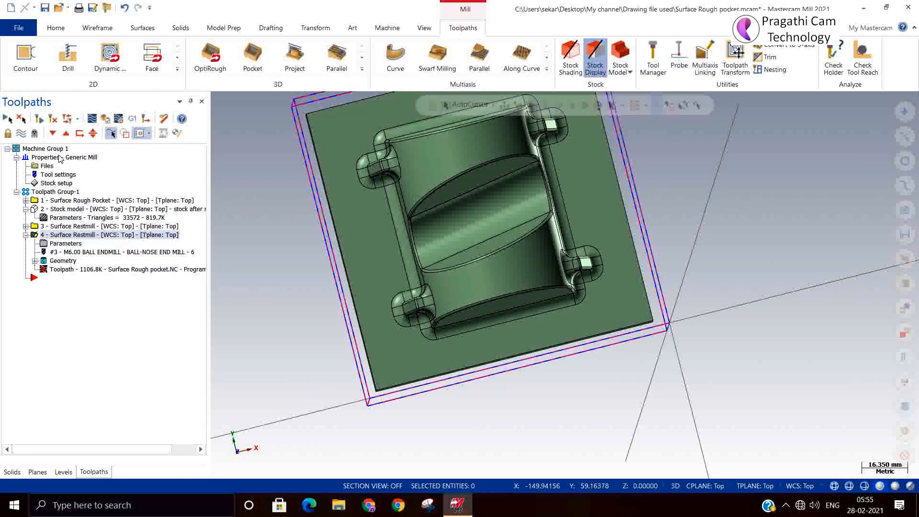
{"action": "left_click", "coordinate": [53, 119]}
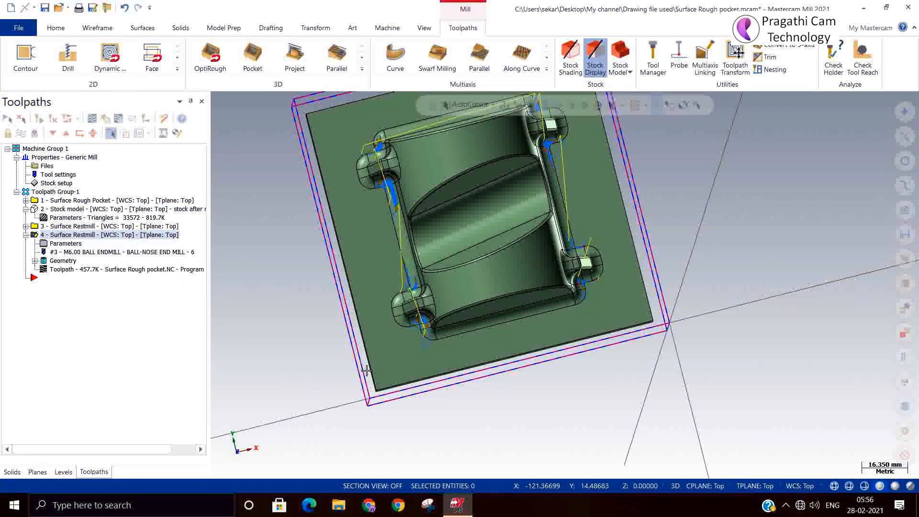
Set the 6 mm Surface Restmill's maximum stepdown to 0.3 and entry/exit arc radius to 3, and regenerate the operation
{"action": "middle_click_drag", "start_coordinate": [367, 370], "coordinate": [413, 293]}
{"action": "scroll", "coordinate": [412, 293], "scroll_direction": "up", "scroll_amount": 6}
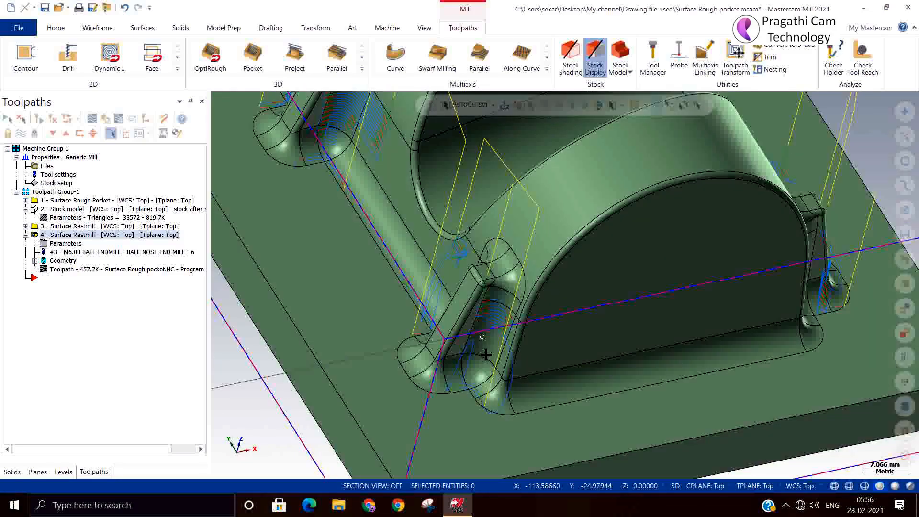
{"action": "middle_click_drag", "start_coordinate": [486, 355], "coordinate": [417, 352]}
{"action": "scroll", "coordinate": [554, 360], "scroll_direction": "down", "scroll_amount": 5}
{"action": "left_click", "coordinate": [53, 245]}
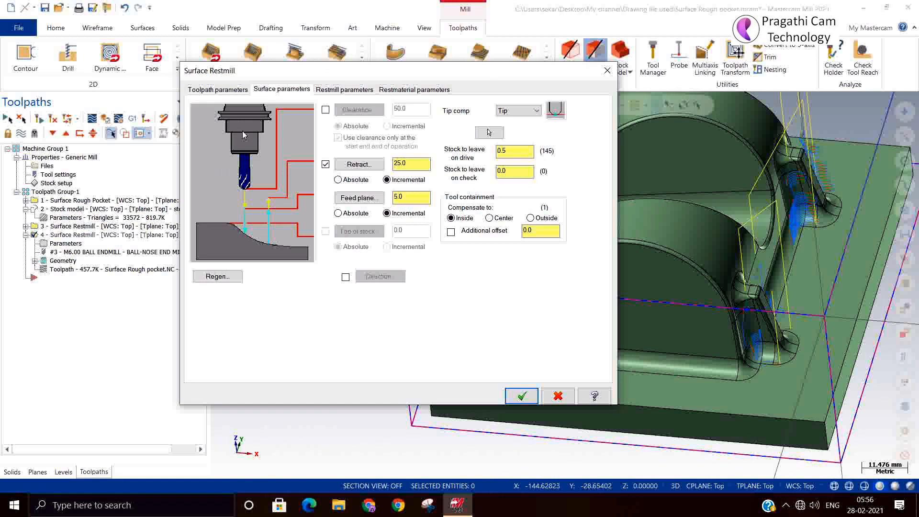
{"action": "left_click", "coordinate": [359, 91]}
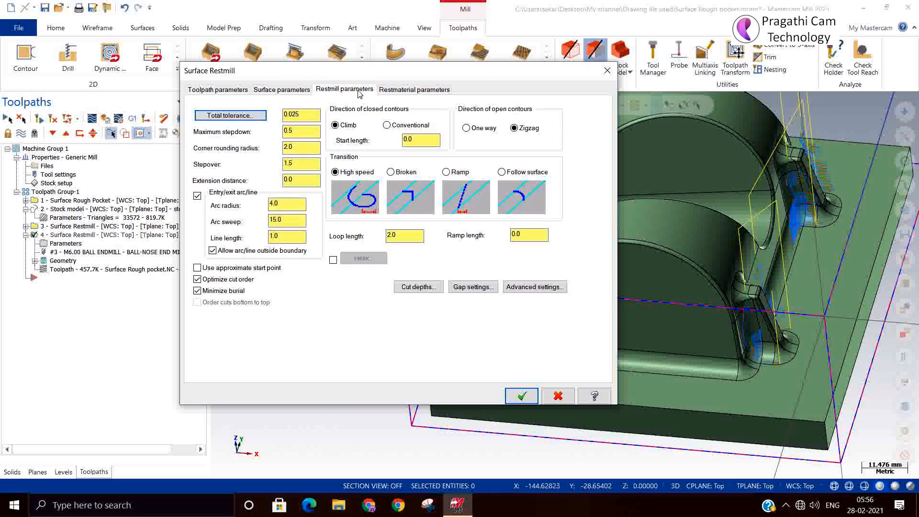
{"action": "double_click", "coordinate": [307, 131]}
{"action": "type", "text": "0"}
{"action": "double_click", "coordinate": [303, 147]}
{"action": "double_click", "coordinate": [287, 204]}
{"action": "type", "text": "3.0"}
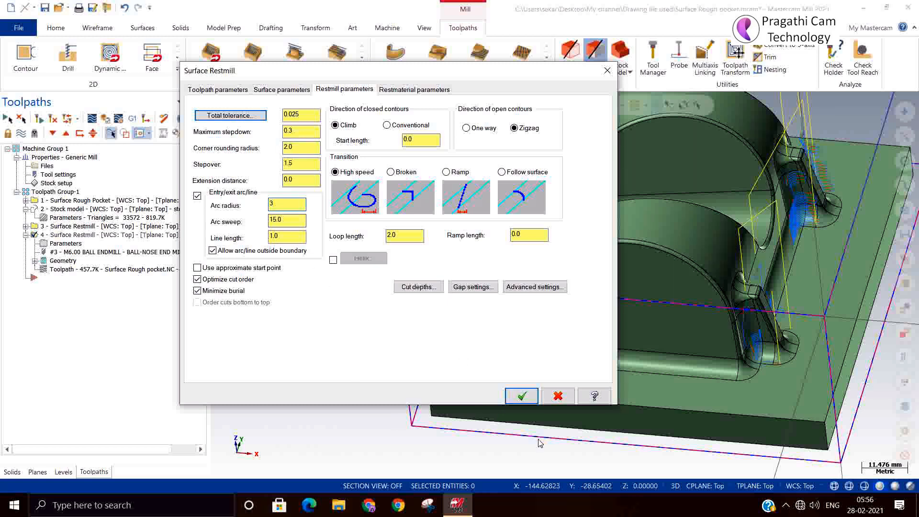
{"action": "left_click", "coordinate": [521, 397]}
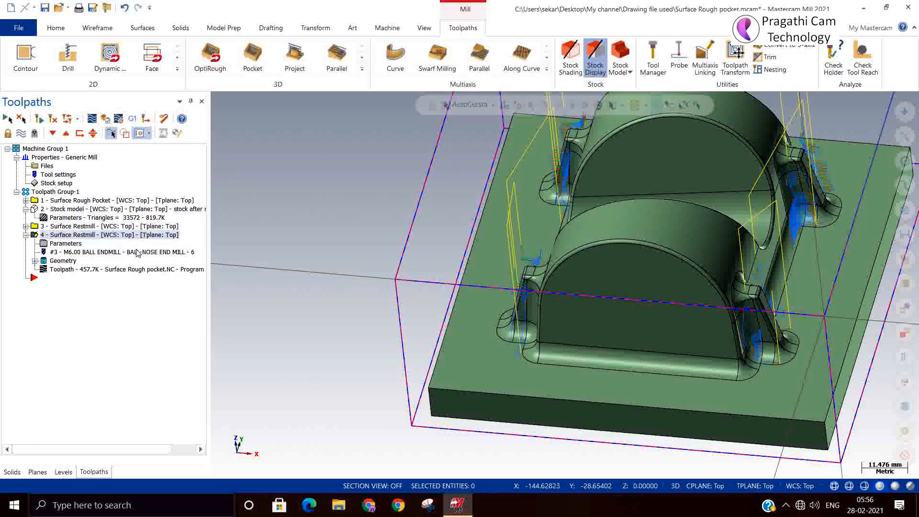
{"action": "left_click", "coordinate": [53, 117]}
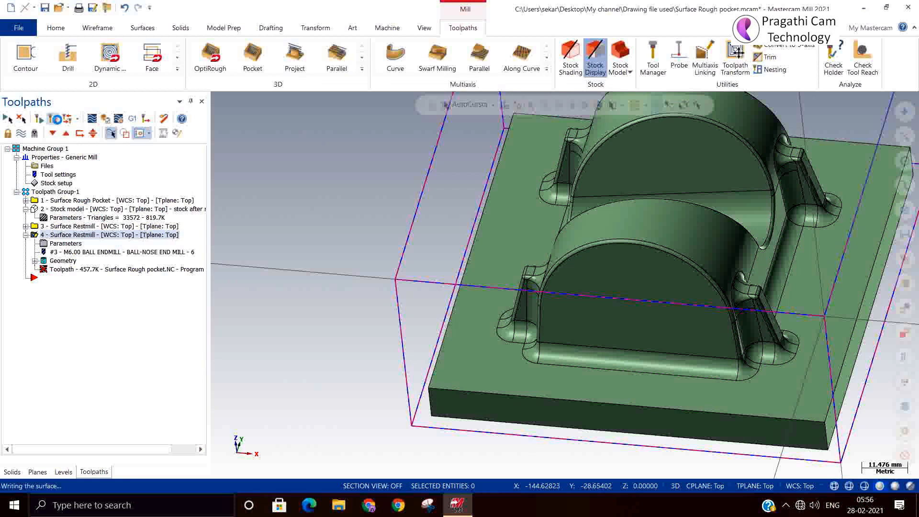
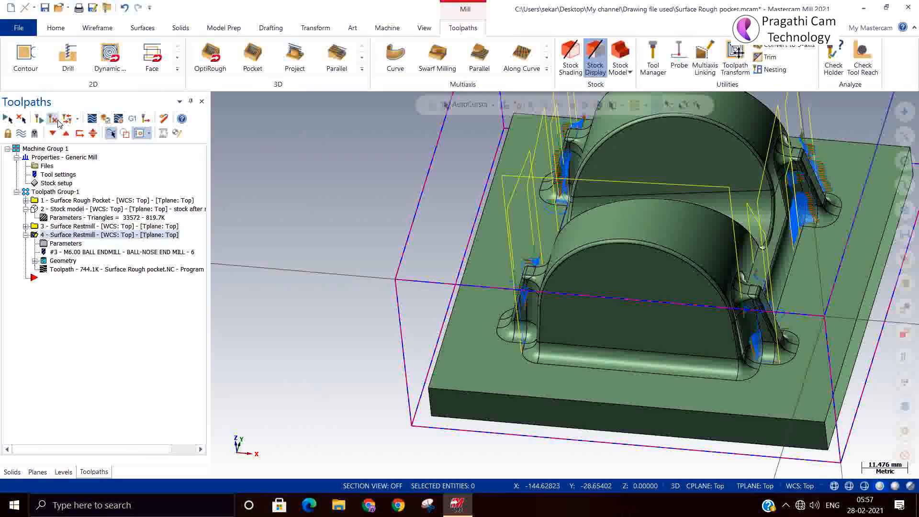
Compute the 6 mm operation's remaining stock from one other operation, 3 - Surface Restmill, and regenerate the toolpath
{"action": "scroll", "coordinate": [640, 373], "scroll_direction": "up", "scroll_amount": 5}
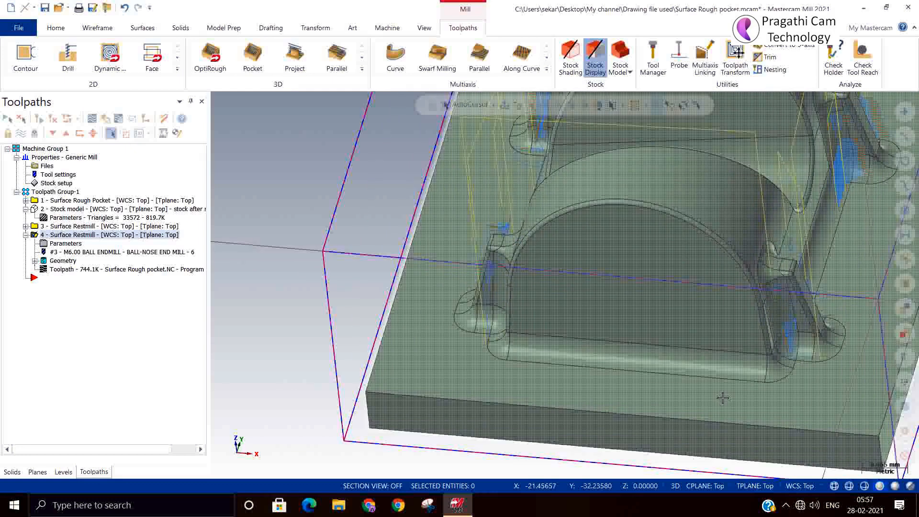
{"action": "middle_click_drag", "start_coordinate": [723, 399], "coordinate": [730, 459]}
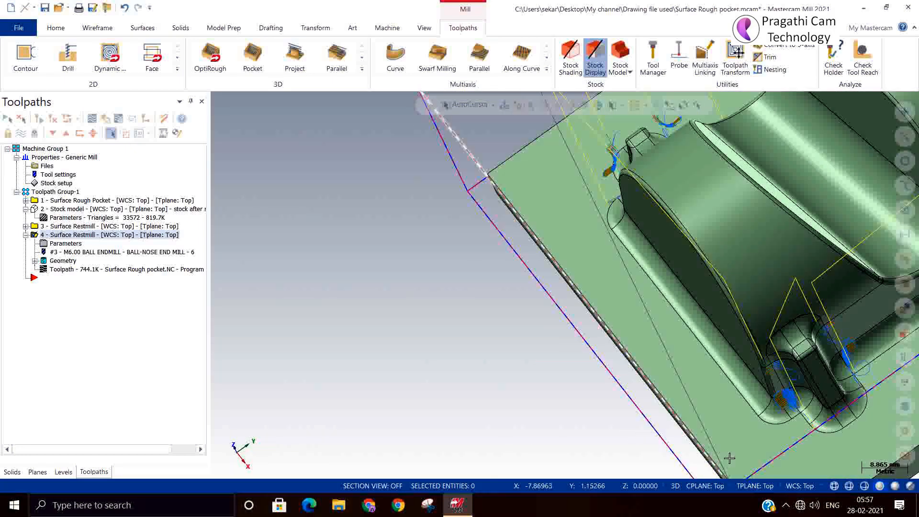
{"action": "left_click_drag", "start_coordinate": [730, 459], "coordinate": [747, 448]}
{"action": "scroll", "coordinate": [836, 391], "scroll_direction": "up", "scroll_amount": 5}
{"action": "middle_click_drag", "start_coordinate": [841, 391], "coordinate": [880, 369]}
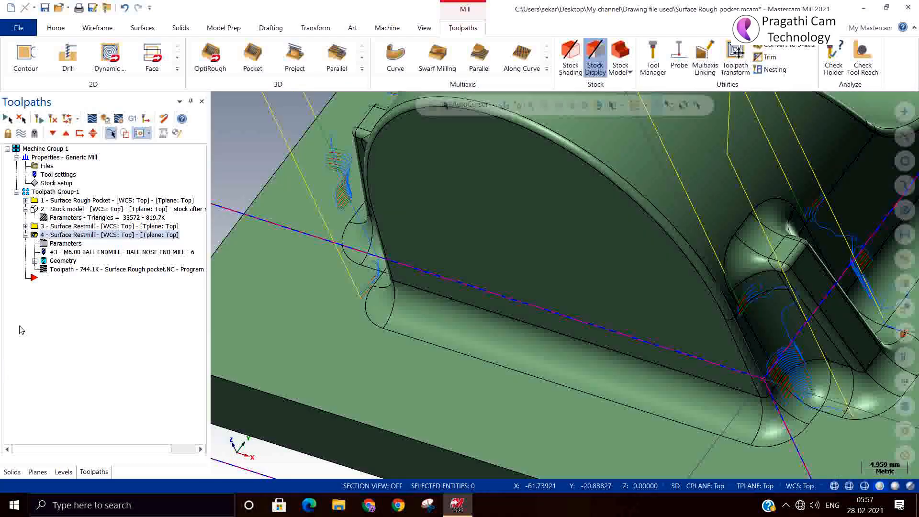
{"action": "left_click", "coordinate": [45, 242]}
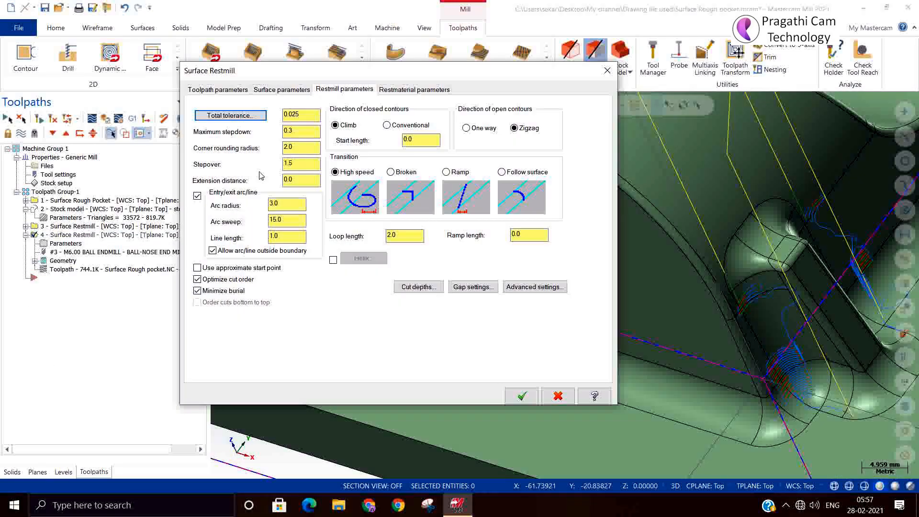
{"action": "left_click", "coordinate": [415, 90]}
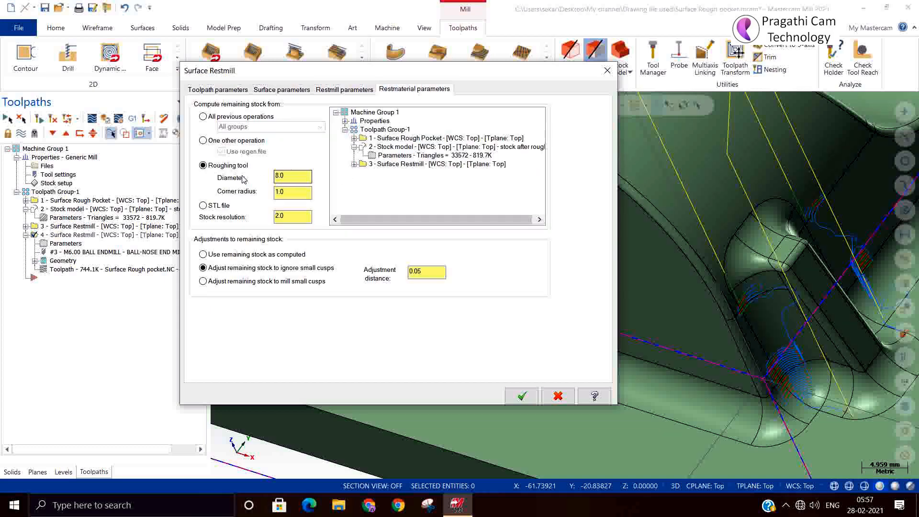
{"action": "left_click", "coordinate": [221, 141]}
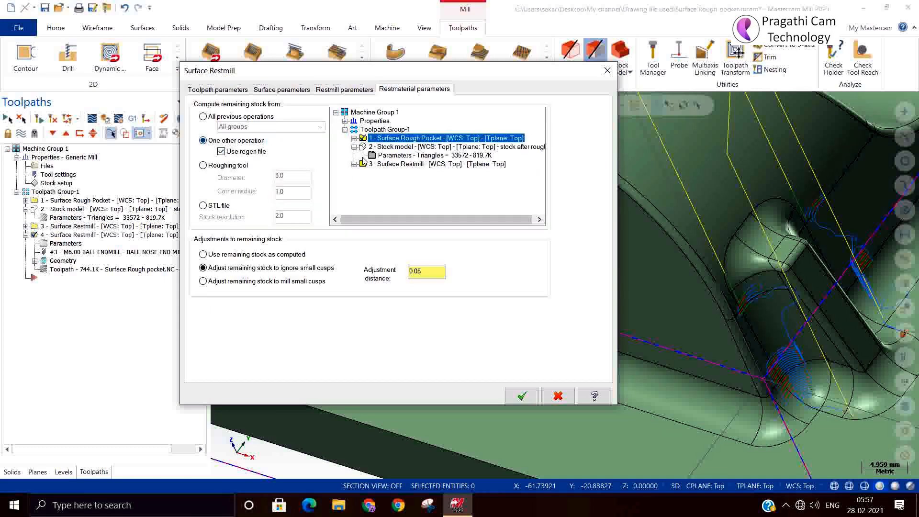
{"action": "left_click", "coordinate": [377, 165]}
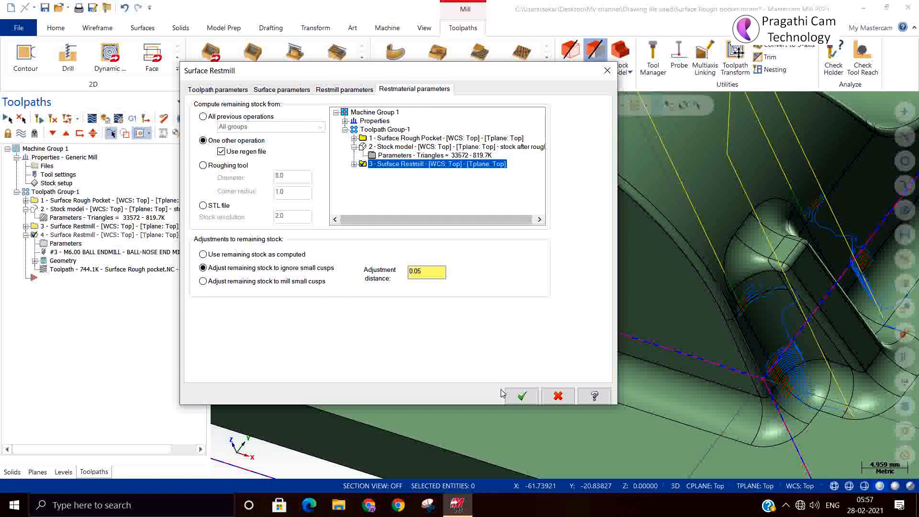
{"action": "left_click", "coordinate": [522, 396]}
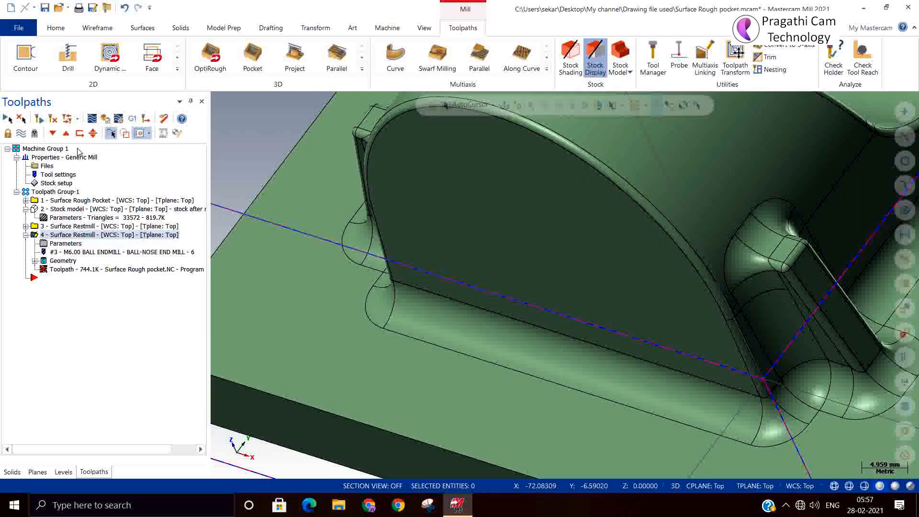
{"action": "left_click", "coordinate": [53, 119]}
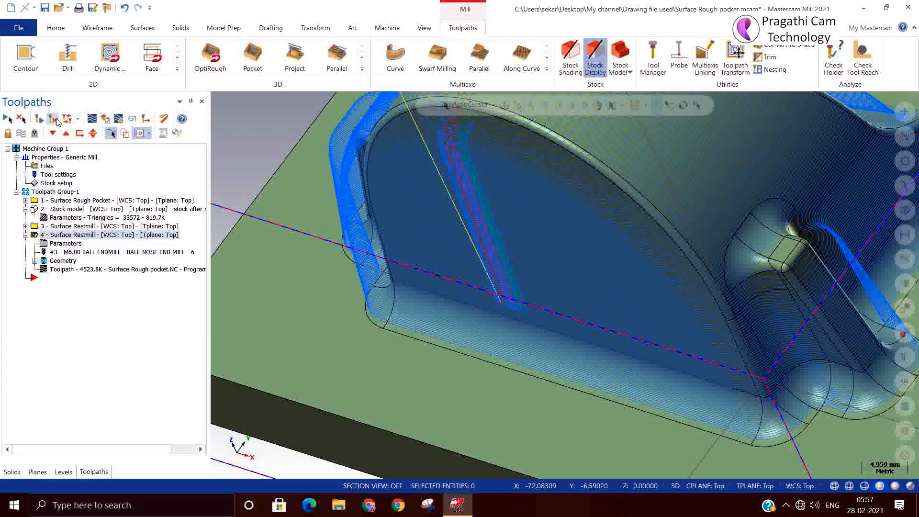
Inspect the regenerated toolpath around the part, and switch the rest material source back to Roughing tool with diameter 8 and corner radius 1
{"action": "scroll", "coordinate": [390, 336], "scroll_direction": "down", "scroll_amount": 2}
{"action": "mouse_move", "coordinate": [307, 347]}
{"action": "middle_mouse_down"}
{"action": "mouse_move", "coordinate": [350, 314]}
{"action": "mouse_move", "coordinate": [467, 336]}
{"action": "mouse_move", "coordinate": [475, 353]}
{"action": "middle_mouse_up"}
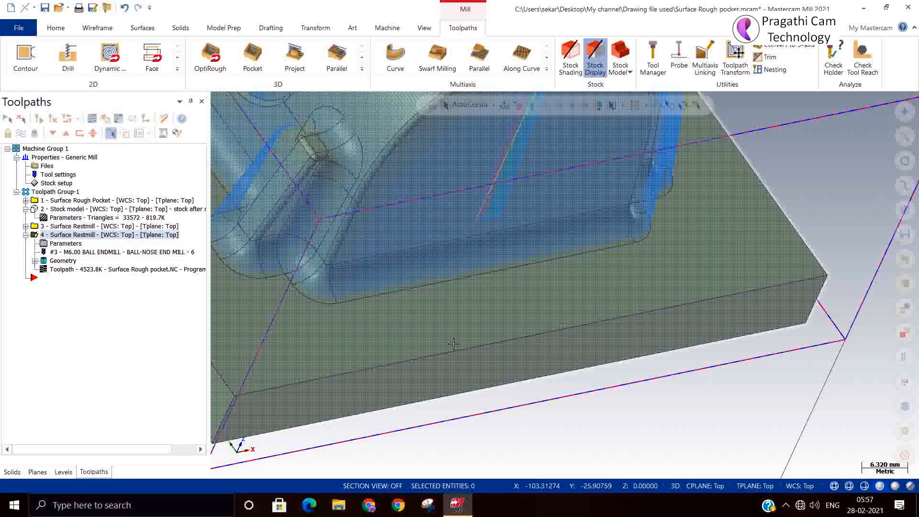
{"action": "scroll", "coordinate": [471, 353], "scroll_direction": "down", "scroll_amount": 2}
{"action": "scroll", "coordinate": [604, 433], "scroll_direction": "down", "scroll_amount": 4}
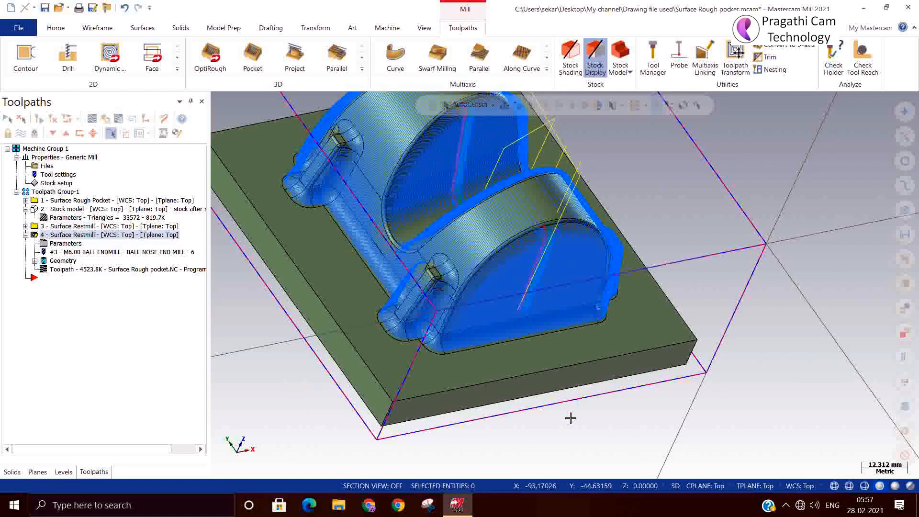
{"action": "mouse_move", "coordinate": [571, 418]}
{"action": "middle_mouse_down"}
{"action": "mouse_move", "coordinate": [597, 383]}
{"action": "mouse_move", "coordinate": [649, 420]}
{"action": "mouse_move", "coordinate": [607, 485]}
{"action": "mouse_move", "coordinate": [591, 431]}
{"action": "mouse_move", "coordinate": [577, 485]}
{"action": "mouse_move", "coordinate": [607, 390]}
{"action": "mouse_move", "coordinate": [555, 421]}
{"action": "mouse_move", "coordinate": [517, 428]}
{"action": "middle_mouse_up"}
{"action": "mouse_move", "coordinate": [478, 444]}
{"action": "middle_mouse_down"}
{"action": "mouse_move", "coordinate": [579, 396]}
{"action": "mouse_move", "coordinate": [388, 347]}
{"action": "middle_mouse_up"}
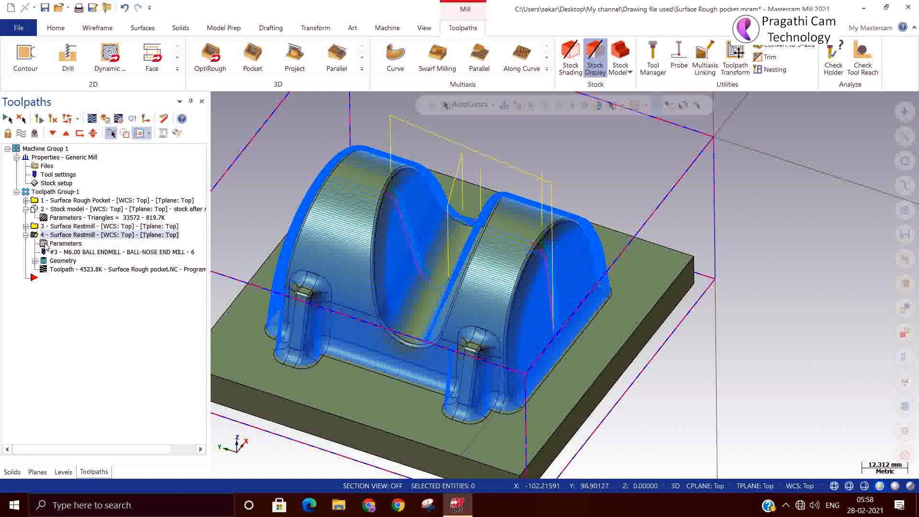
{"action": "left_click", "coordinate": [46, 244]}
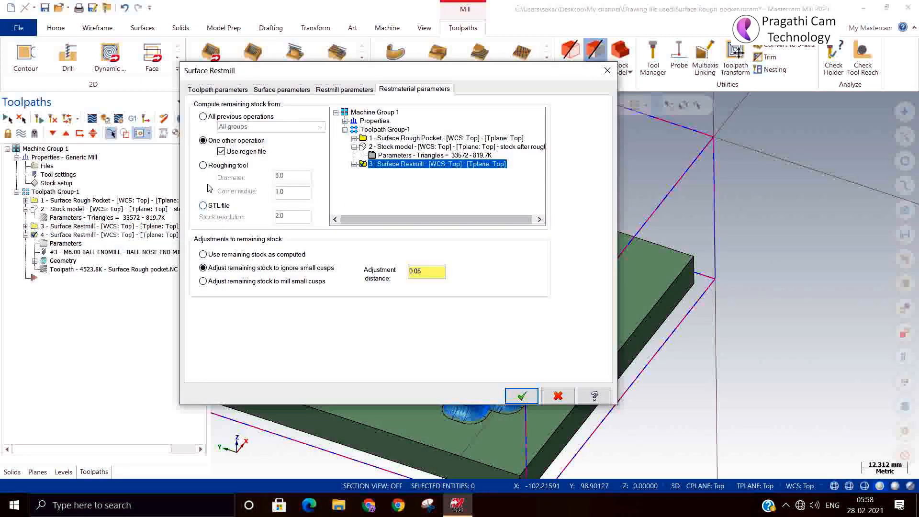
{"action": "left_click", "coordinate": [205, 166]}
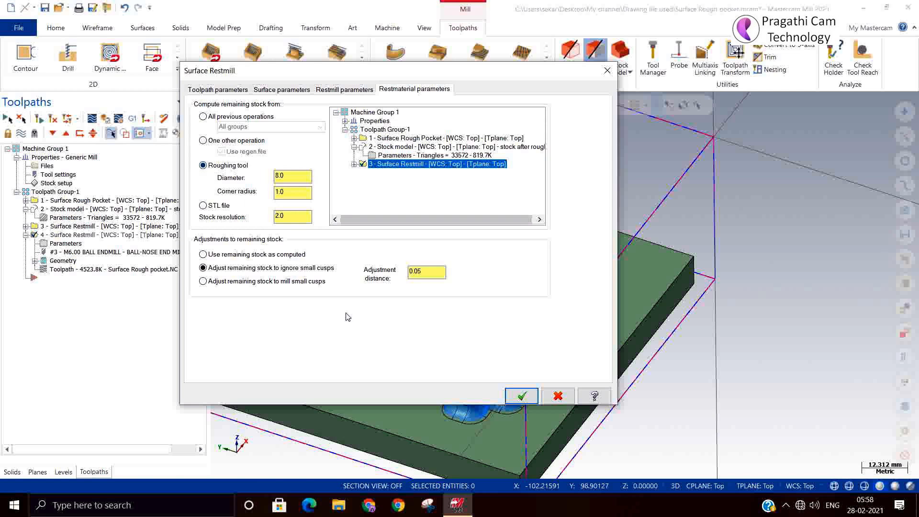
{"action": "left_click", "coordinate": [522, 397]}
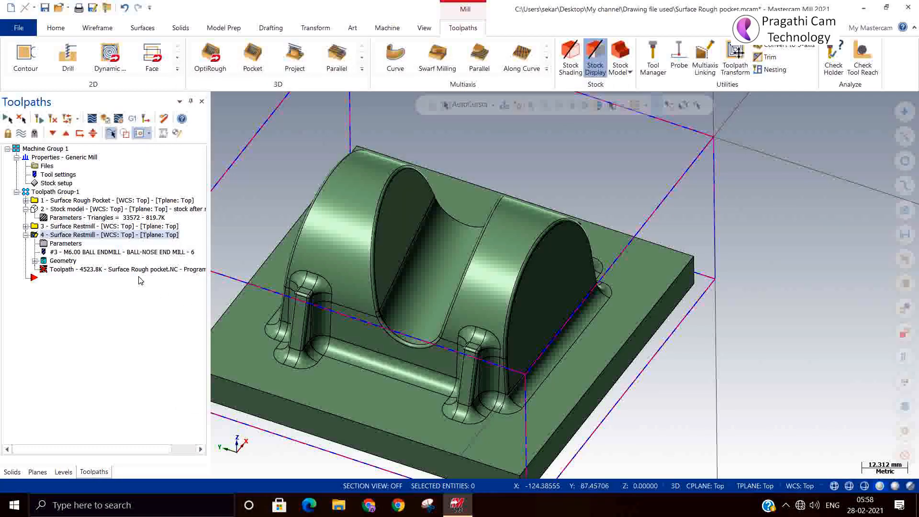
Check the tool diameter and corner radius of the first Surface Restmill operation, and regenerate the 6 mm Surface Restmill
{"action": "left_click", "coordinate": [26, 226]}
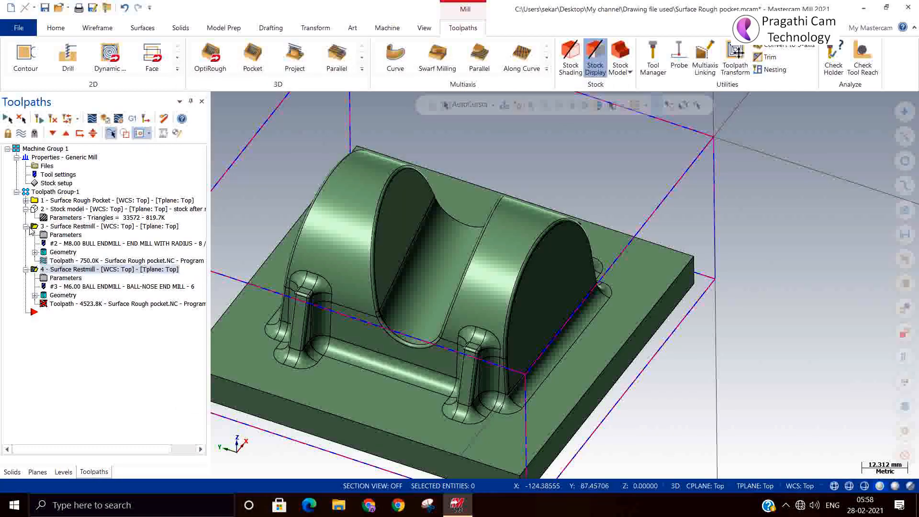
{"action": "left_click", "coordinate": [53, 235]}
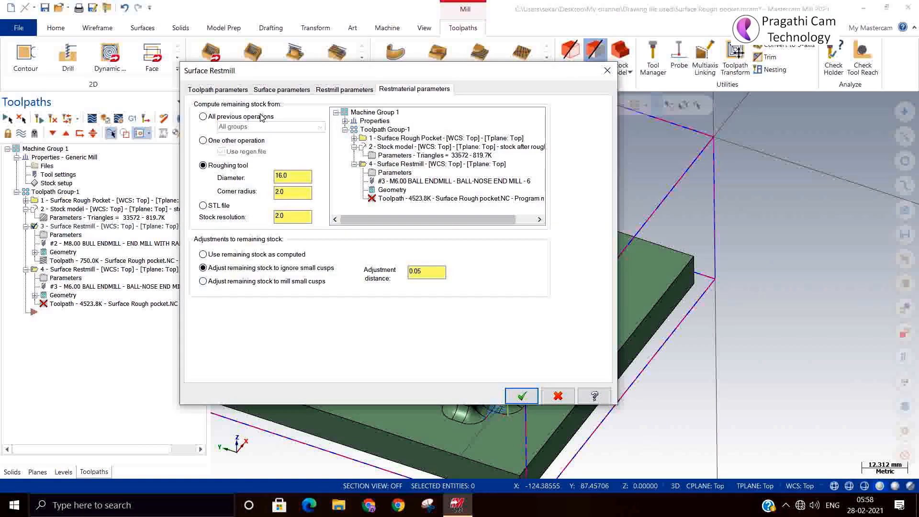
{"action": "left_click", "coordinate": [217, 90]}
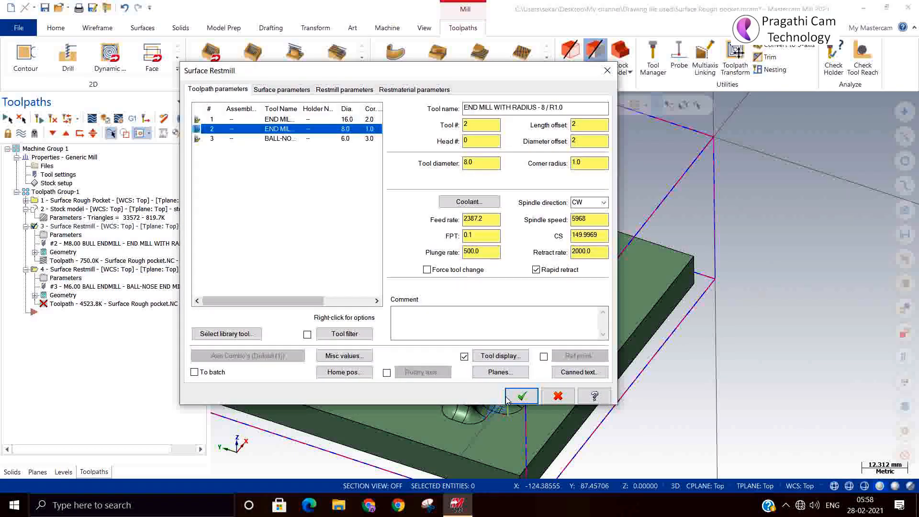
{"action": "left_click", "coordinate": [522, 396]}
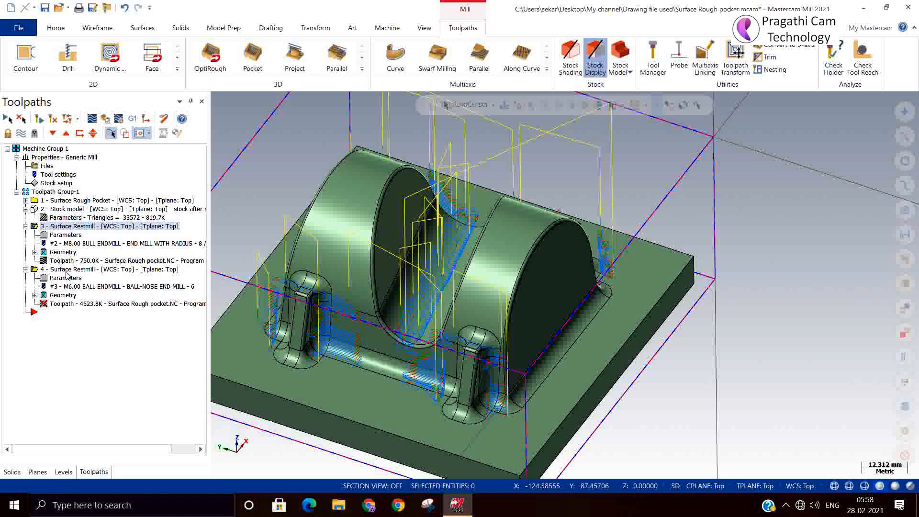
{"action": "left_click", "coordinate": [67, 270]}
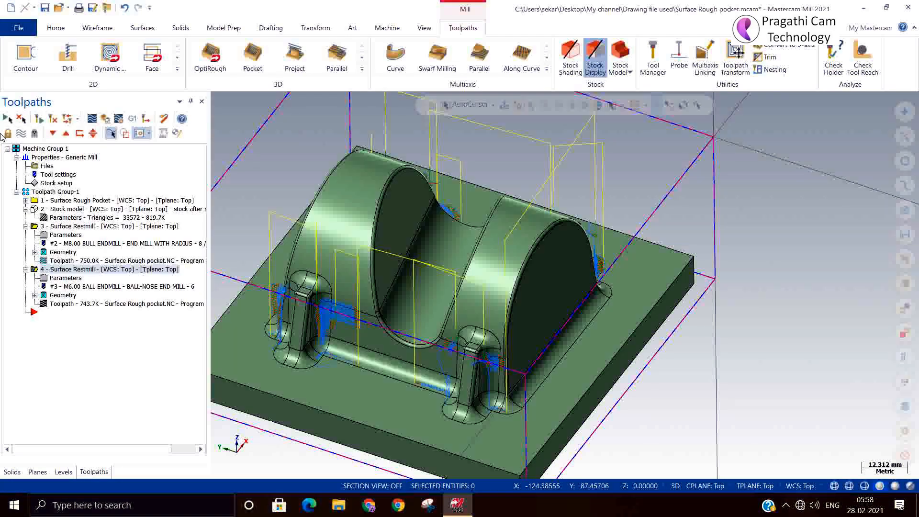
Set the 6 mm operation's remaining stock adjustment distance to 0.02, accept the parameters, and regenerate the toolpath
{"action": "left_click", "coordinate": [67, 279]}
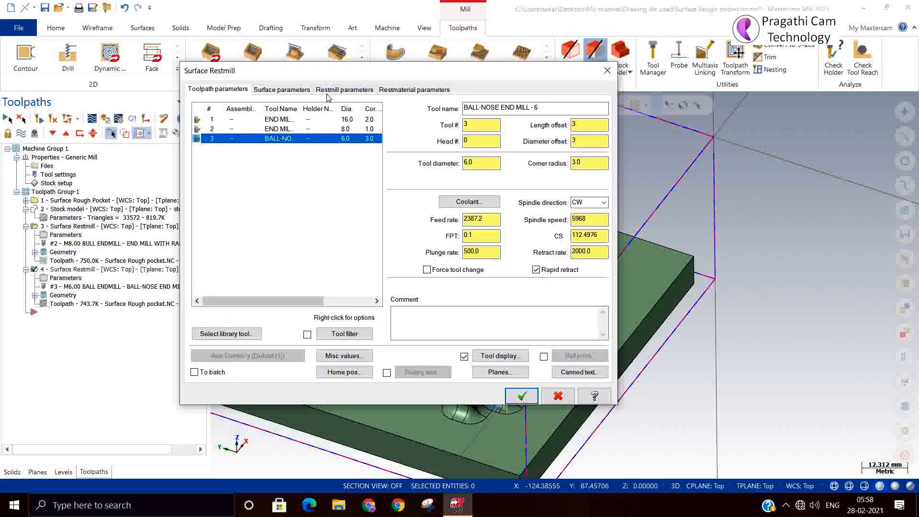
{"action": "left_click", "coordinate": [330, 91]}
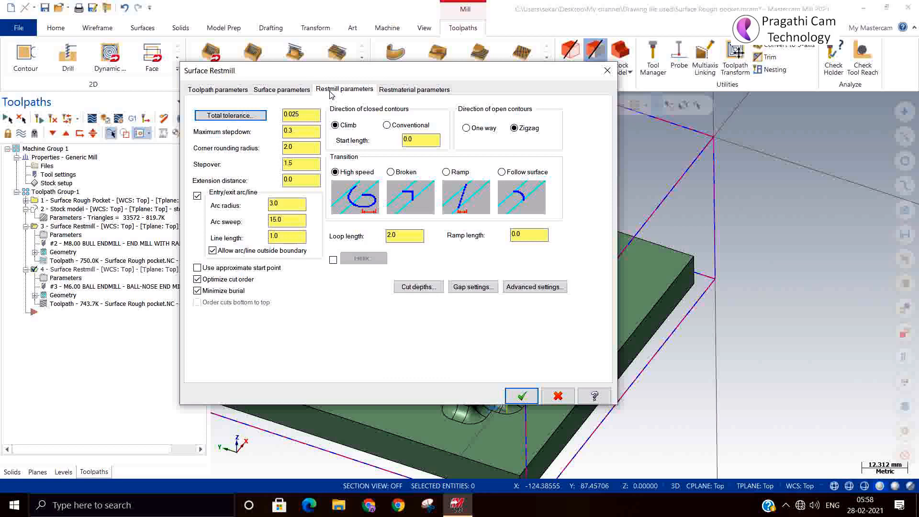
{"action": "left_click", "coordinate": [399, 91]}
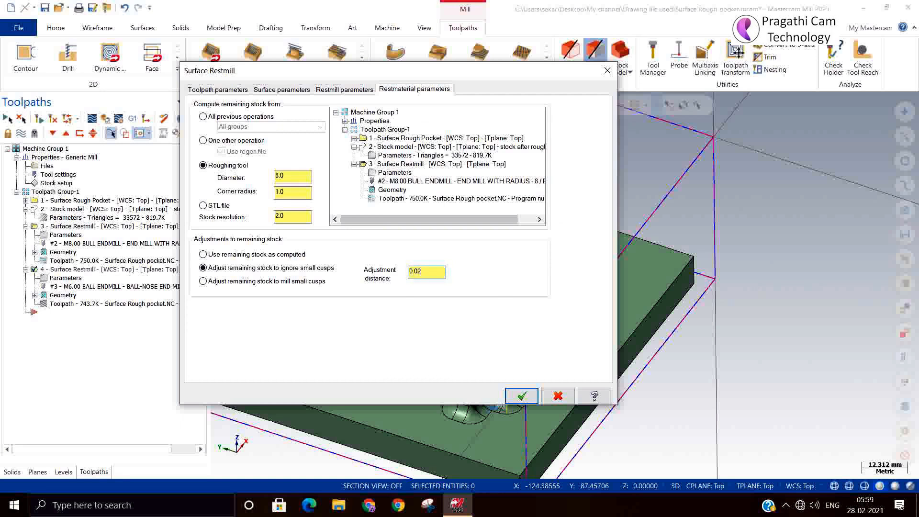
{"action": "left_click", "coordinate": [512, 401]}
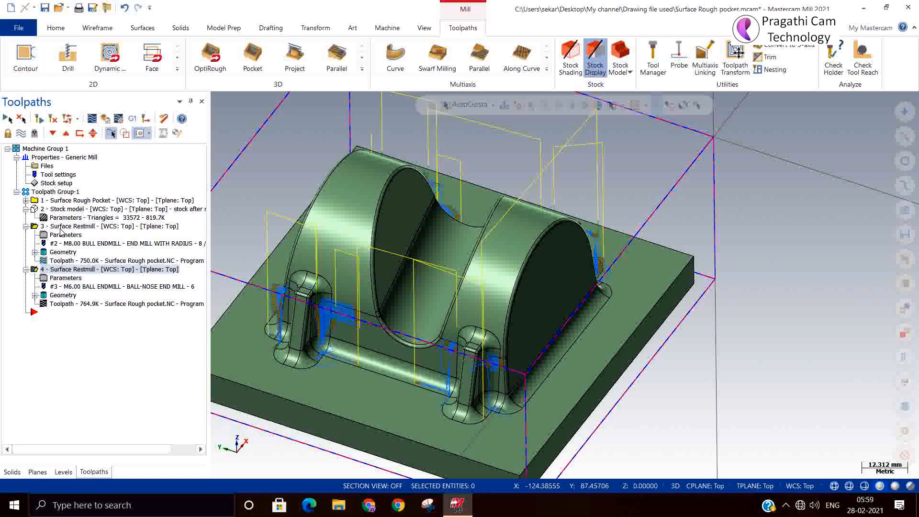
Select both Surface Restmill operations and run the simulator's material-removal verification on them
{"action": "left_click", "coordinate": [56, 226]}
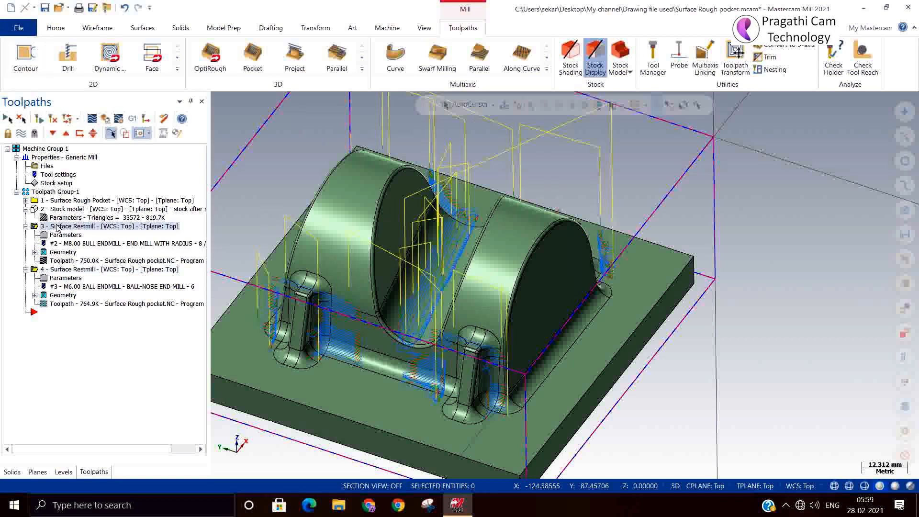
{"action": "left_click", "coordinate": [68, 270]}
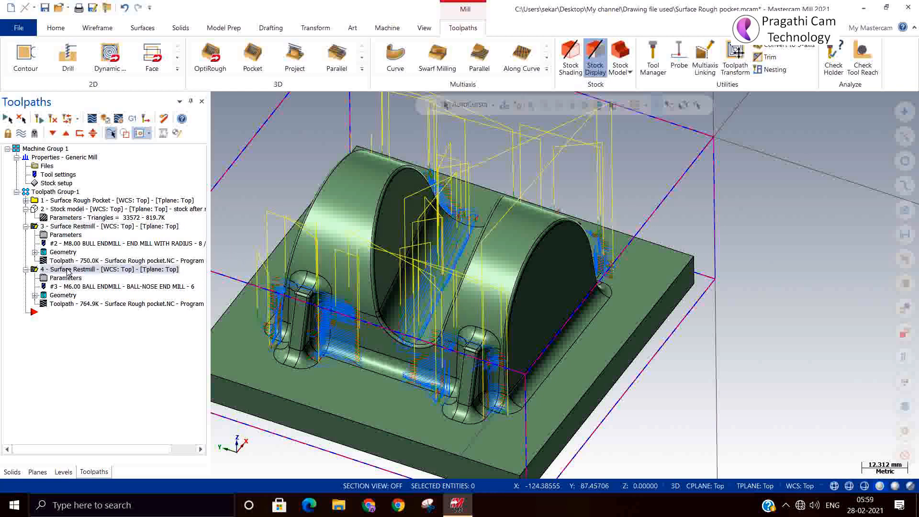
{"action": "left_click", "coordinate": [107, 119]}
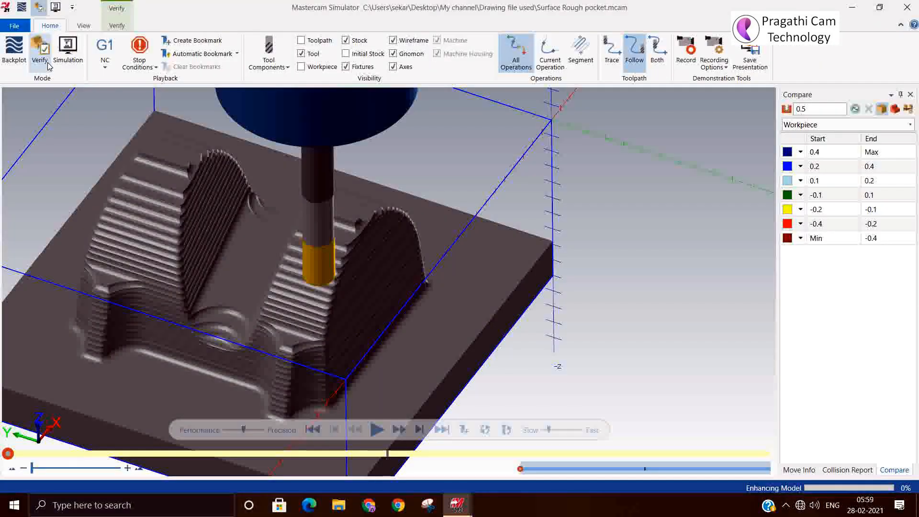
{"action": "left_click", "coordinate": [84, 26]}
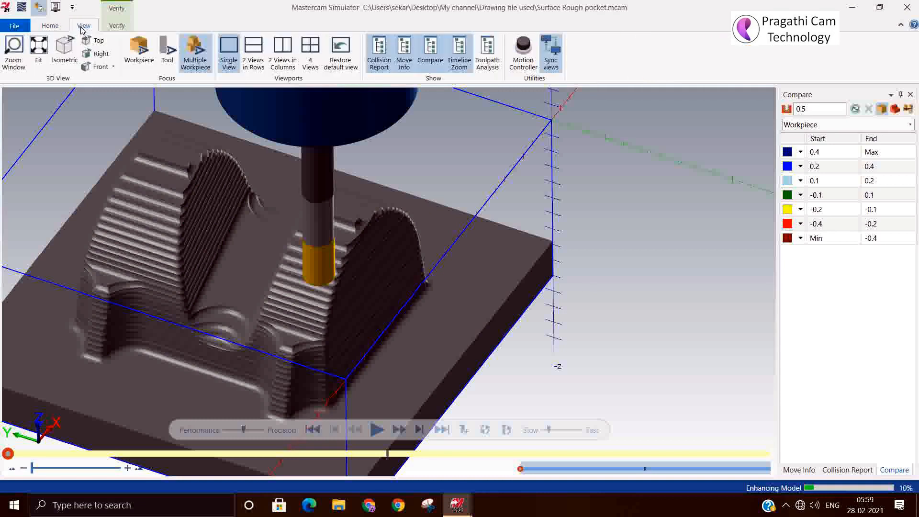
{"action": "left_click", "coordinate": [111, 27]}
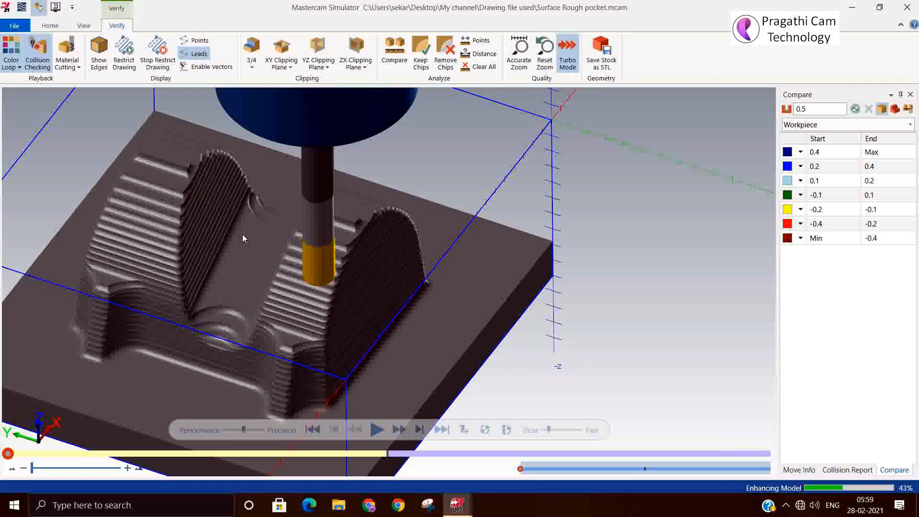
{"action": "left_click", "coordinate": [377, 429]}
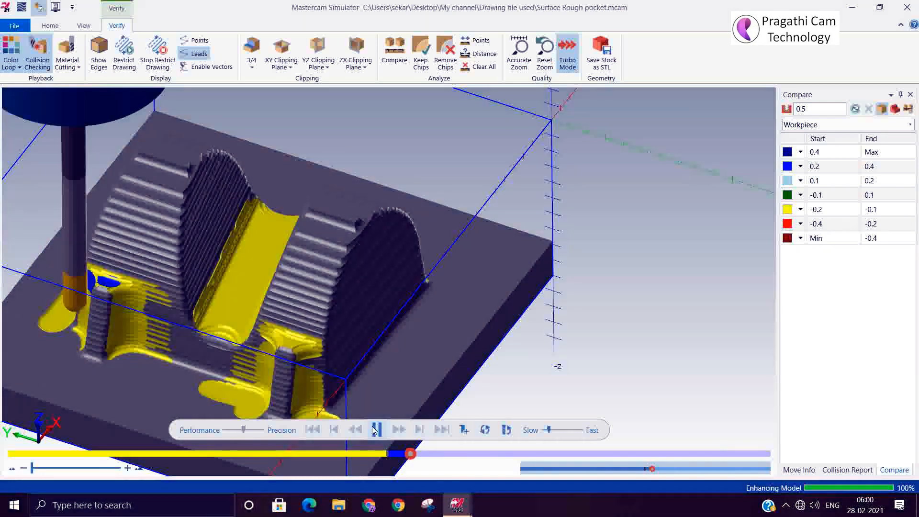
Examine the material removed around the small ribs and the central channel from several angles while the verification runs
{"action": "scroll", "coordinate": [53, 320], "scroll_direction": "up", "scroll_amount": 5}
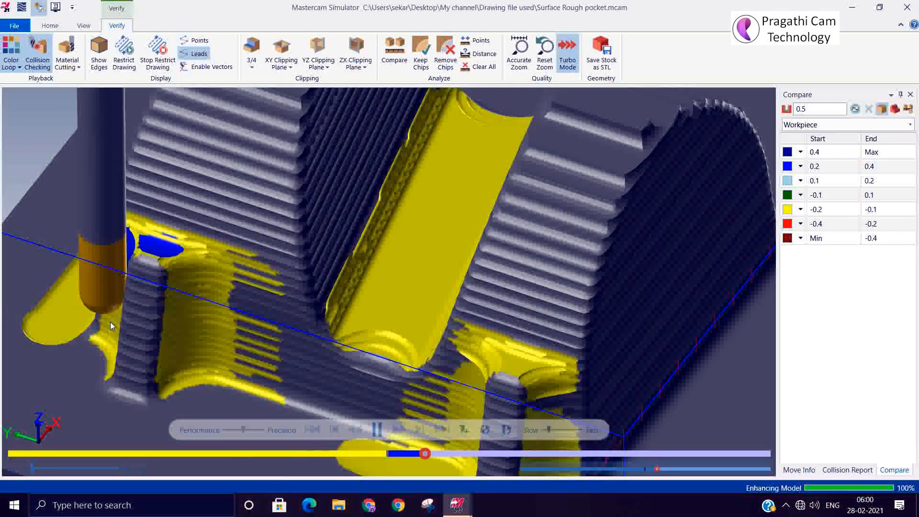
{"action": "mouse_move", "coordinate": [110, 322]}
{"action": "middle_mouse_down"}
{"action": "mouse_move", "coordinate": [133, 314]}
{"action": "mouse_move", "coordinate": [125, 323]}
{"action": "mouse_move", "coordinate": [111, 309]}
{"action": "middle_mouse_up"}
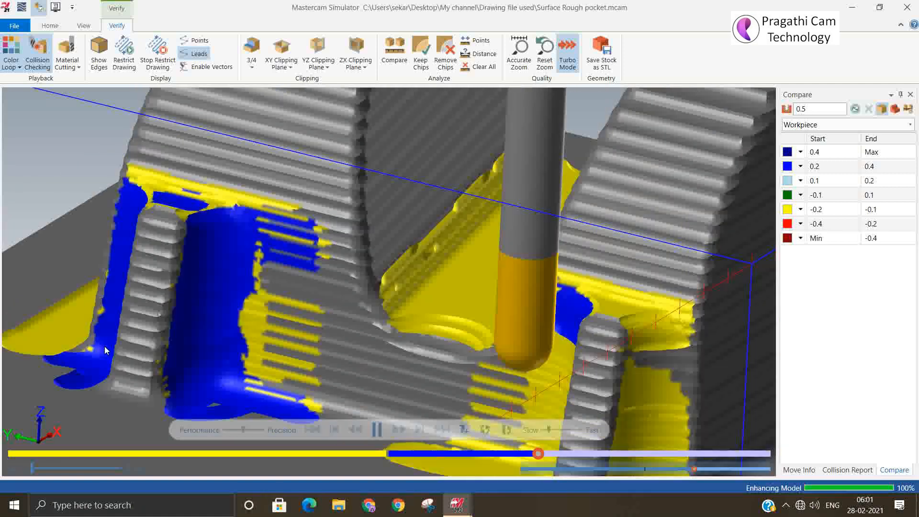
{"action": "scroll", "coordinate": [106, 350], "scroll_direction": "down", "scroll_amount": 2}
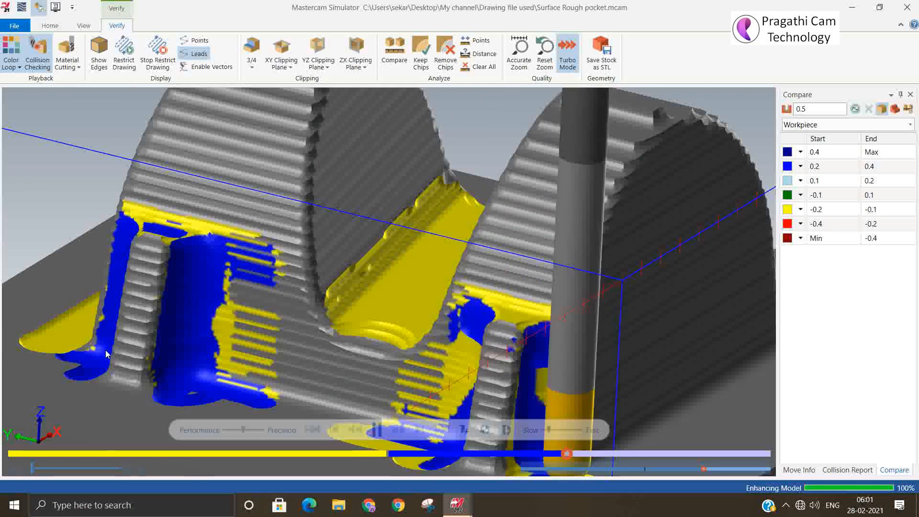
{"action": "middle_click_drag", "start_coordinate": [106, 354], "coordinate": [53, 372]}
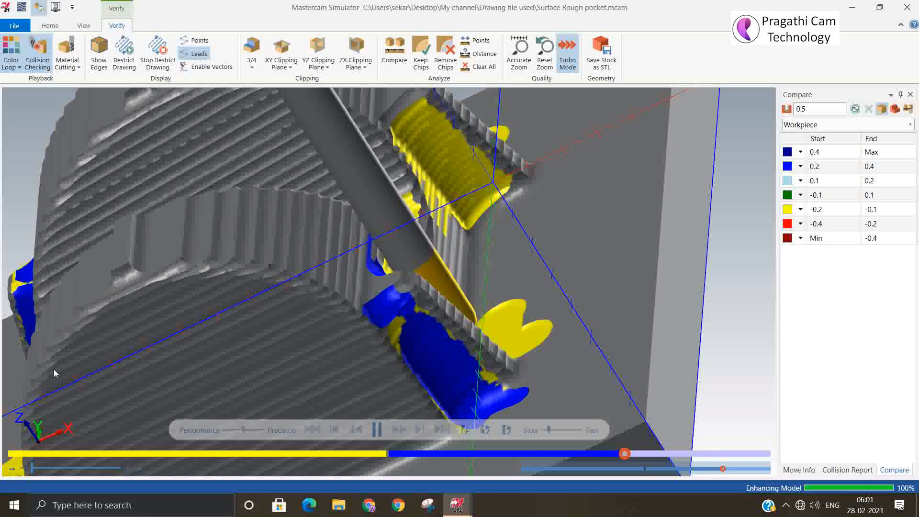
{"action": "scroll", "coordinate": [102, 379], "scroll_direction": "down", "scroll_amount": 3}
{"action": "scroll", "coordinate": [192, 381], "scroll_direction": "up", "scroll_amount": 2}
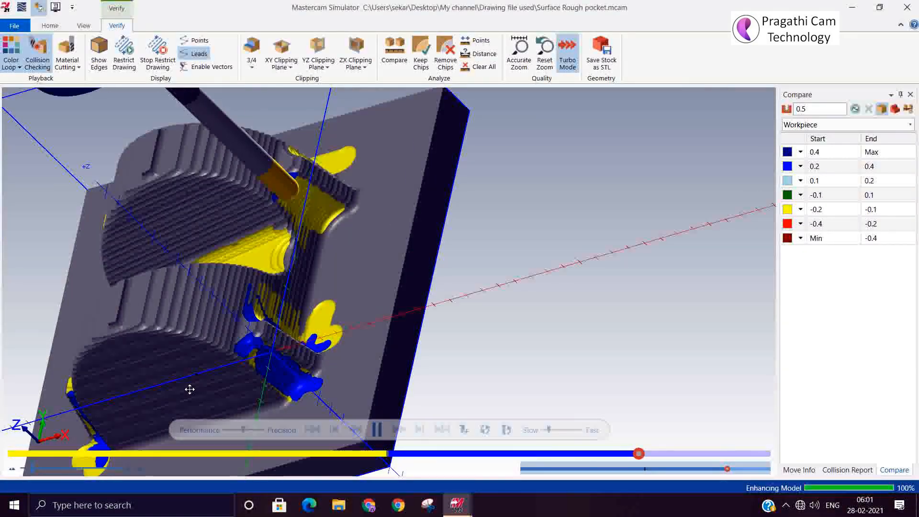
{"action": "scroll", "coordinate": [321, 240], "scroll_direction": "up", "scroll_amount": 2}
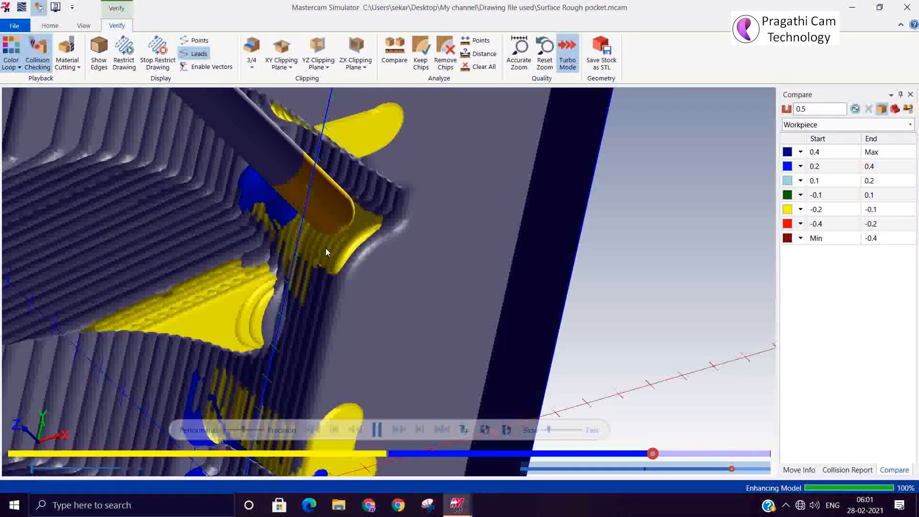
{"action": "scroll", "coordinate": [330, 258], "scroll_direction": "up", "scroll_amount": 2}
{"action": "scroll", "coordinate": [341, 257], "scroll_direction": "up", "scroll_amount": 3}
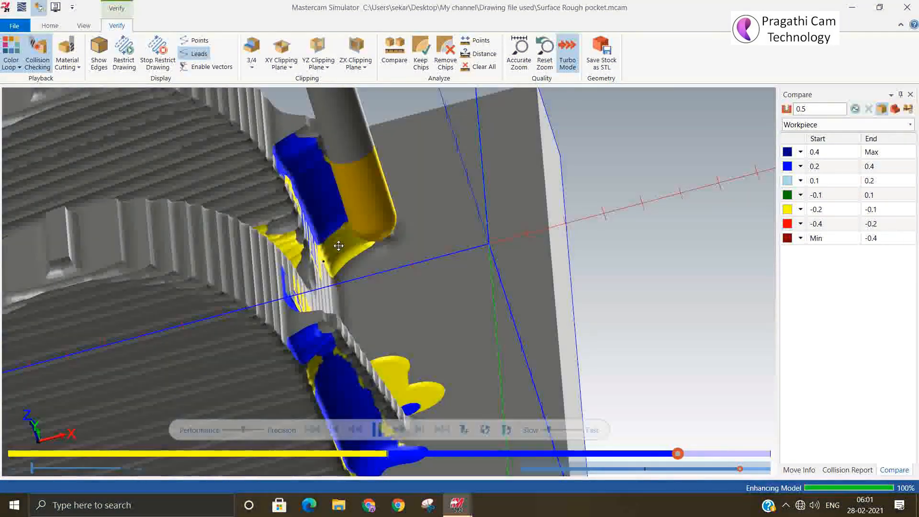
{"action": "middle_click_drag", "start_coordinate": [339, 245], "coordinate": [309, 286]}
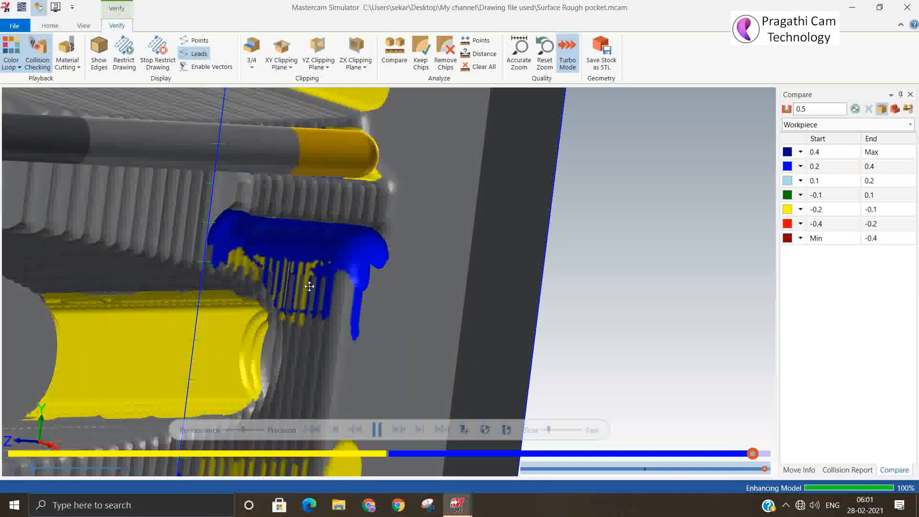
{"action": "middle_click_drag", "start_coordinate": [310, 286], "coordinate": [355, 270]}
{"action": "scroll", "coordinate": [355, 270], "scroll_direction": "down", "scroll_amount": 5}
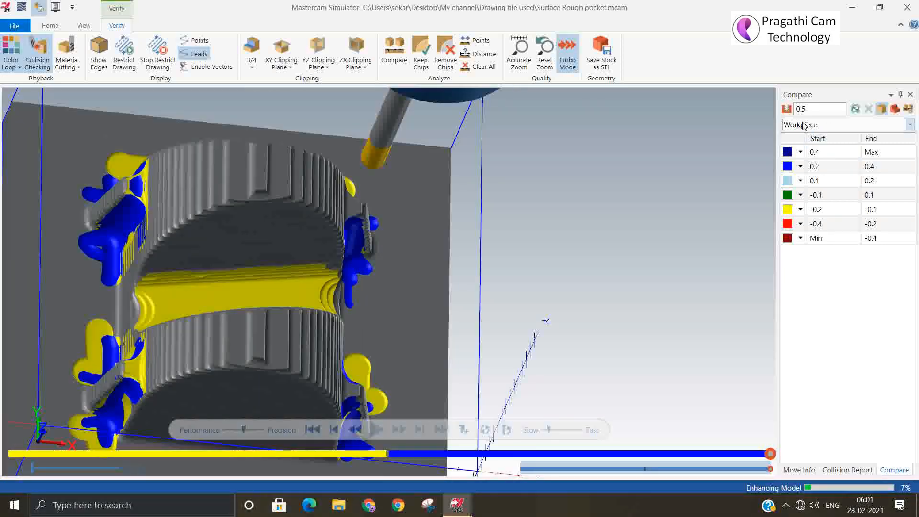
Run the Compare analysis on the verified workpiece, inspect the deviation colours around the part, and close the simulator
{"action": "left_click", "coordinate": [856, 109]}
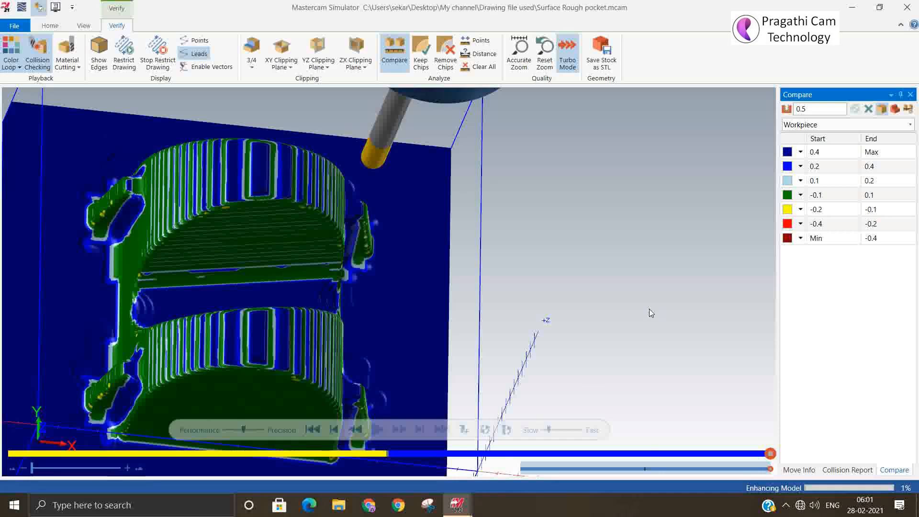
{"action": "middle_click_drag", "start_coordinate": [300, 289], "coordinate": [329, 286]}
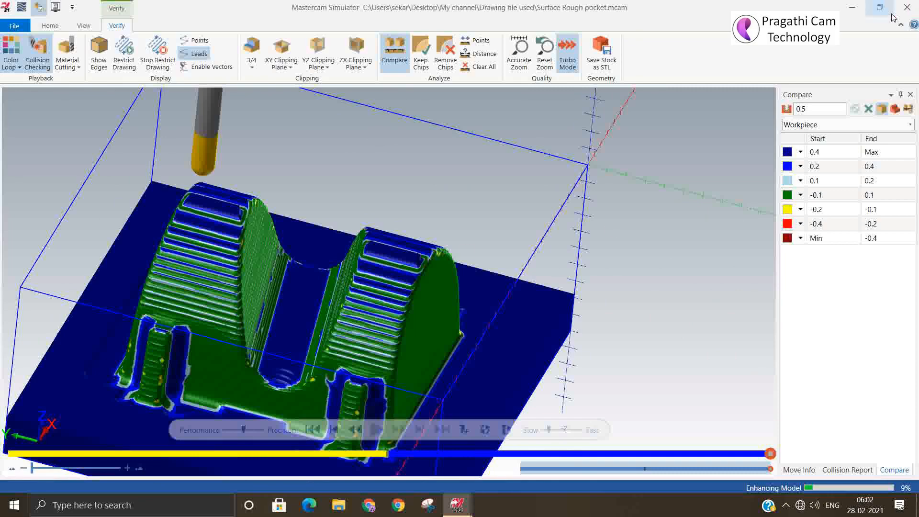
{"action": "left_click", "coordinate": [908, 8]}
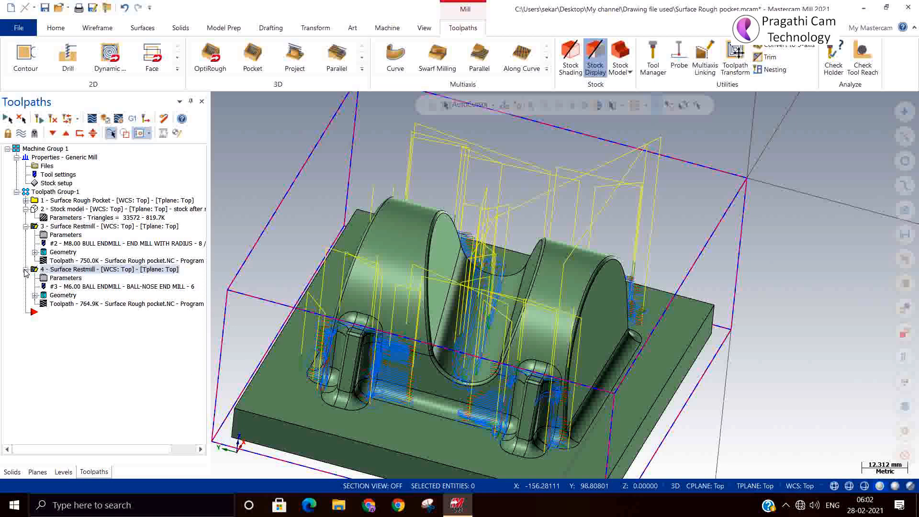
Collapse the details of operation 4 - Surface Restmill and set the part view to isometric
{"action": "left_click", "coordinate": [26, 269]}
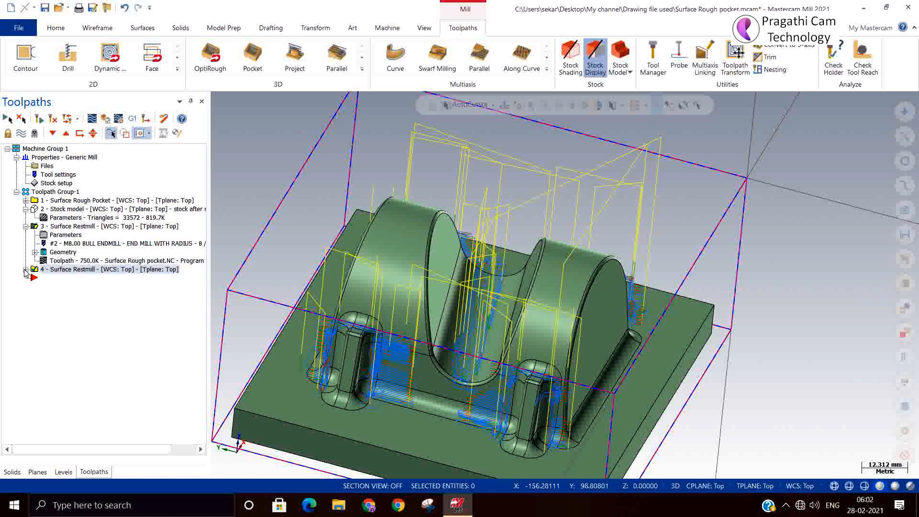
{"action": "right_click", "coordinate": [727, 258]}
{"action": "left_click", "coordinate": [759, 364]}
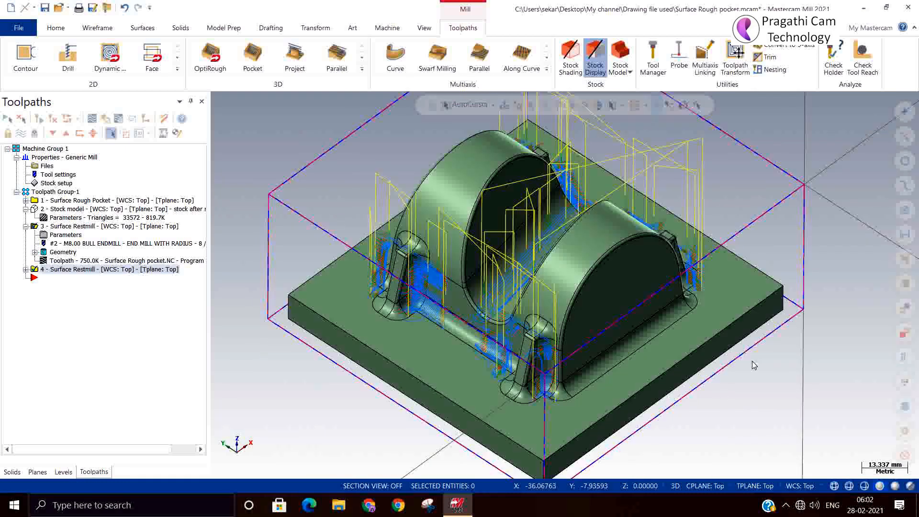